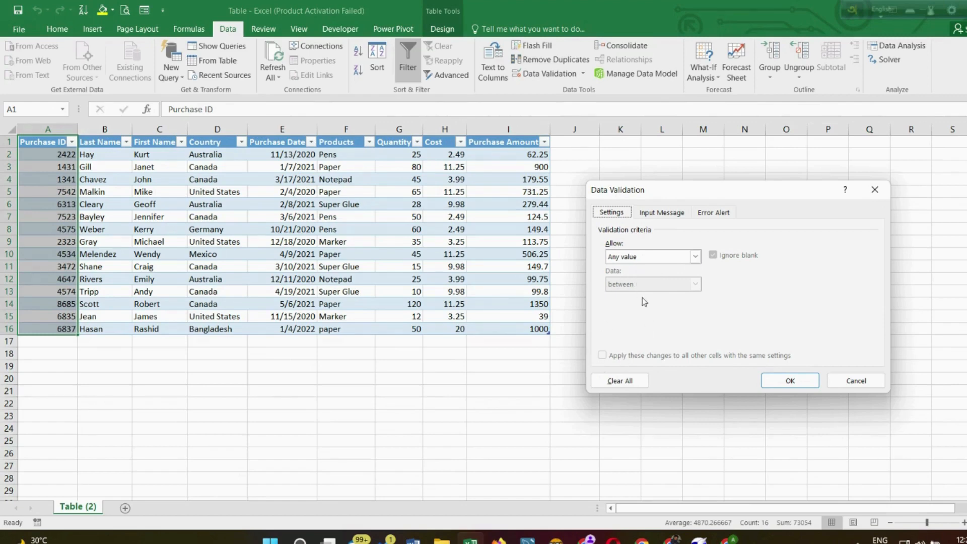
# Restrict the Purchase ID column's validation to whole numbers between a minimum of 1000 and a maximum of 9999
pyautogui.click(696, 258)
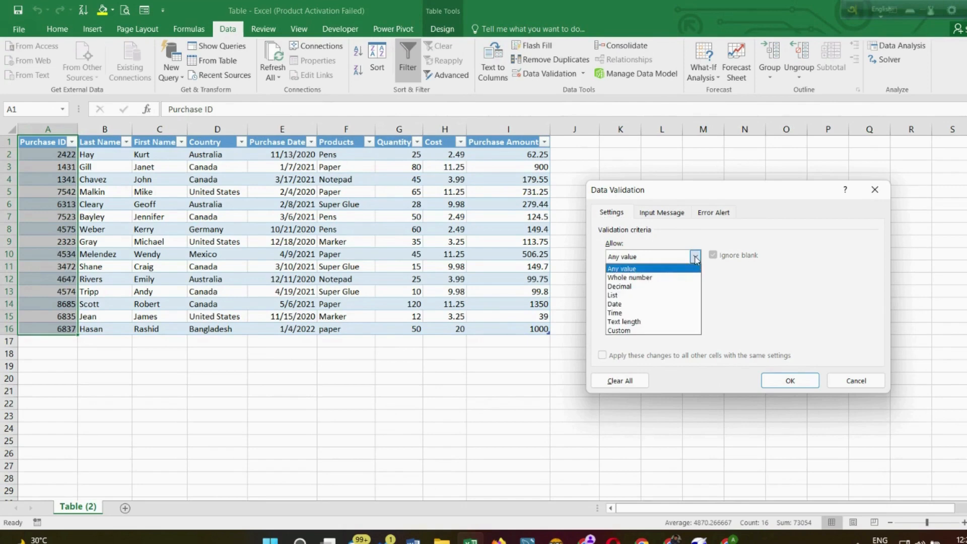
pyautogui.click(648, 278)
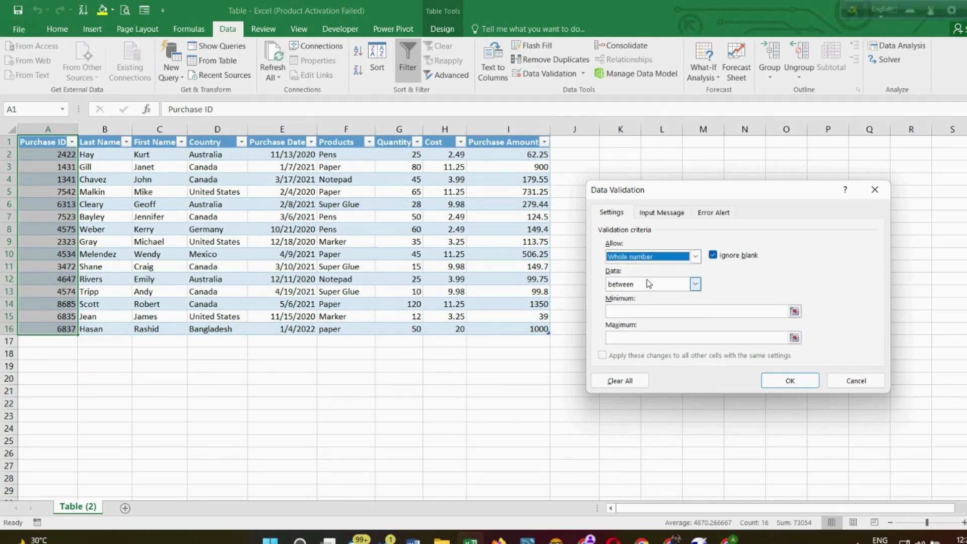
pyautogui.click(696, 285)
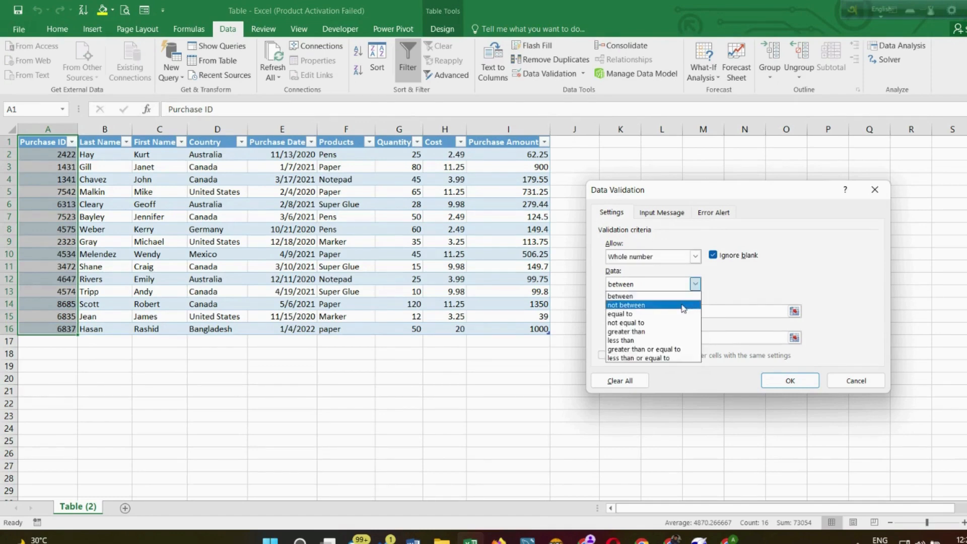
pyautogui.click(684, 298)
pyautogui.click(689, 314)
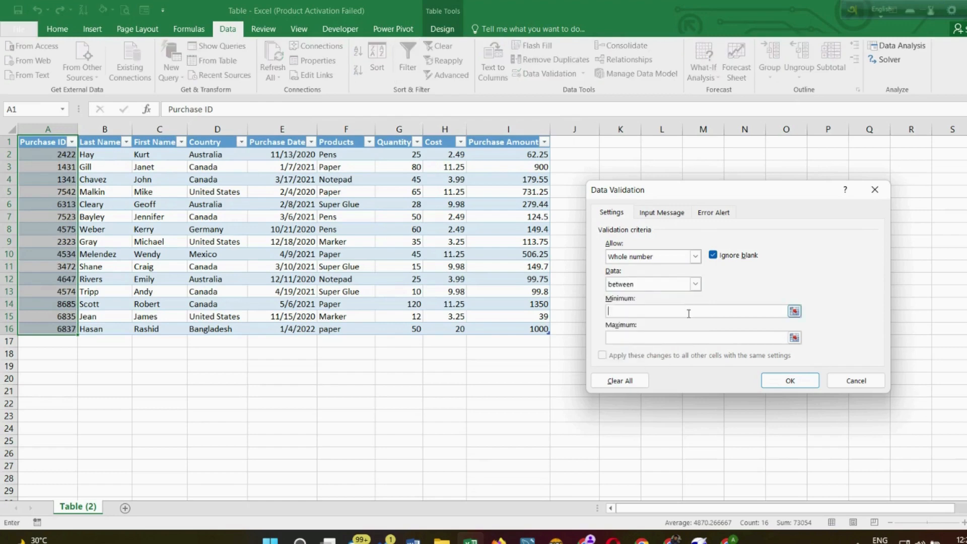
pyautogui.write('1000')
pyautogui.click(670, 336)
pyautogui.write('9999')
# Add an input message titled "Instructions" reading "Enter 4- digit number from 1000 to 9999" to the validation rule
pyautogui.click(668, 219)
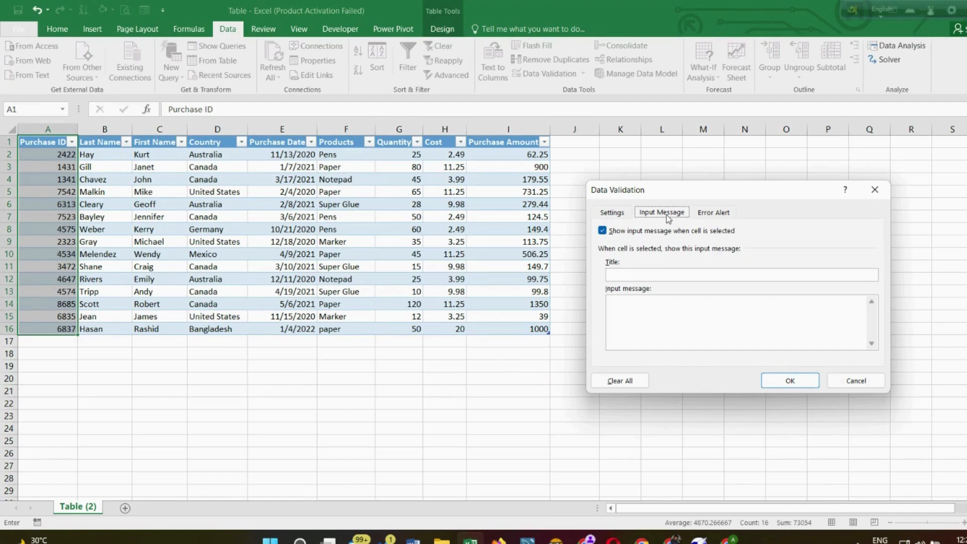
pyautogui.click(611, 214)
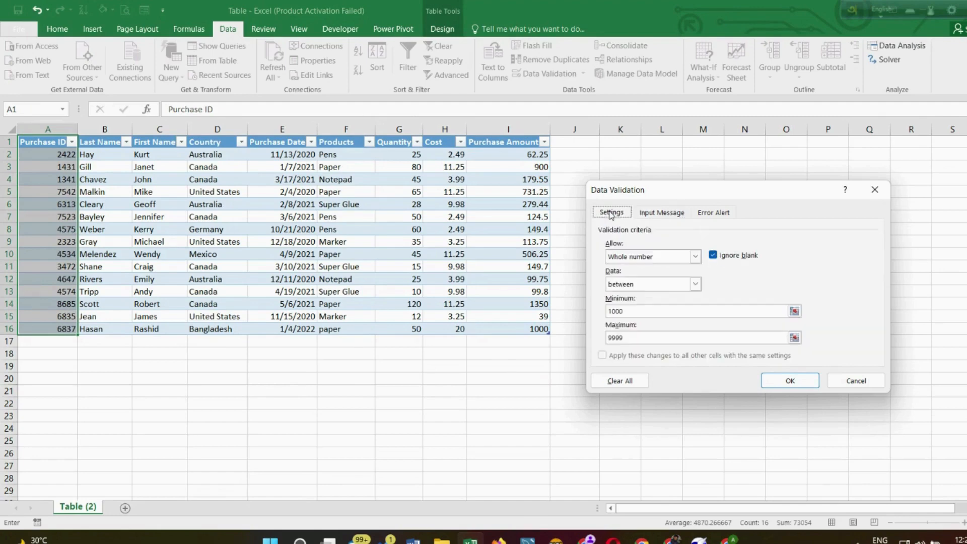
pyautogui.click(642, 213)
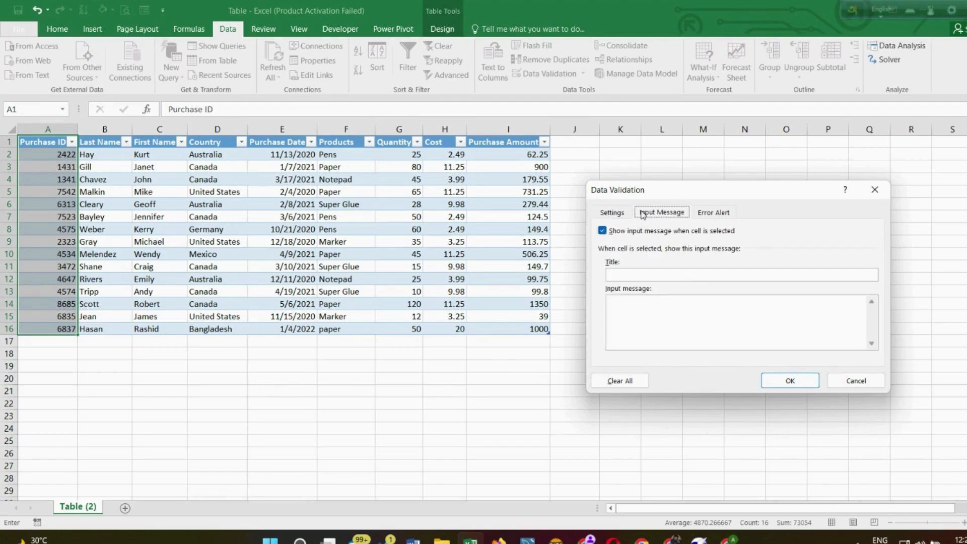
pyautogui.click(649, 275)
pyautogui.write('Instruction')
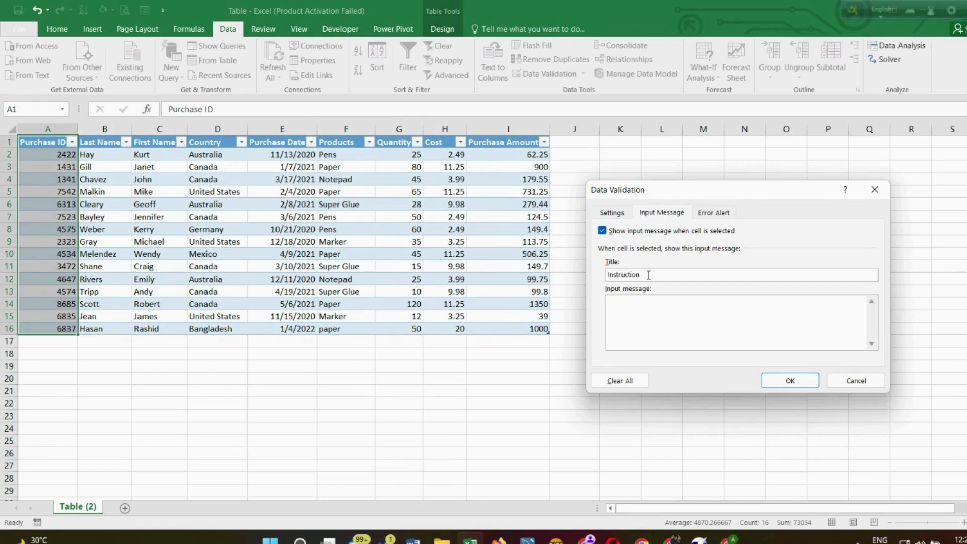
pyautogui.click(684, 316)
pyautogui.click(645, 274)
pyautogui.write('s')
pyautogui.click(615, 311)
pyautogui.write('Enter 4- digit number from 1000 to 9999')
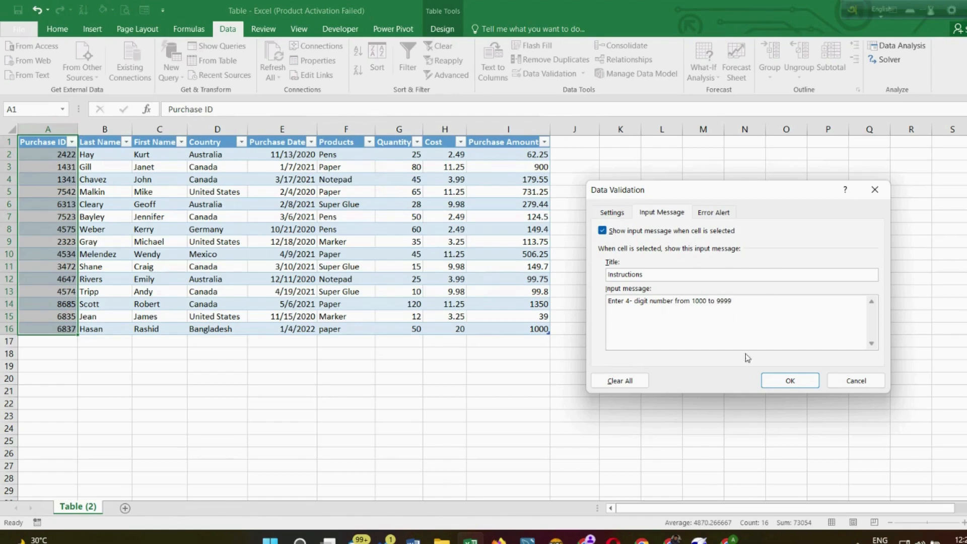
# Preview the Warning and Information styles for the validation's error alert, and return it to Stop
pyautogui.click(719, 215)
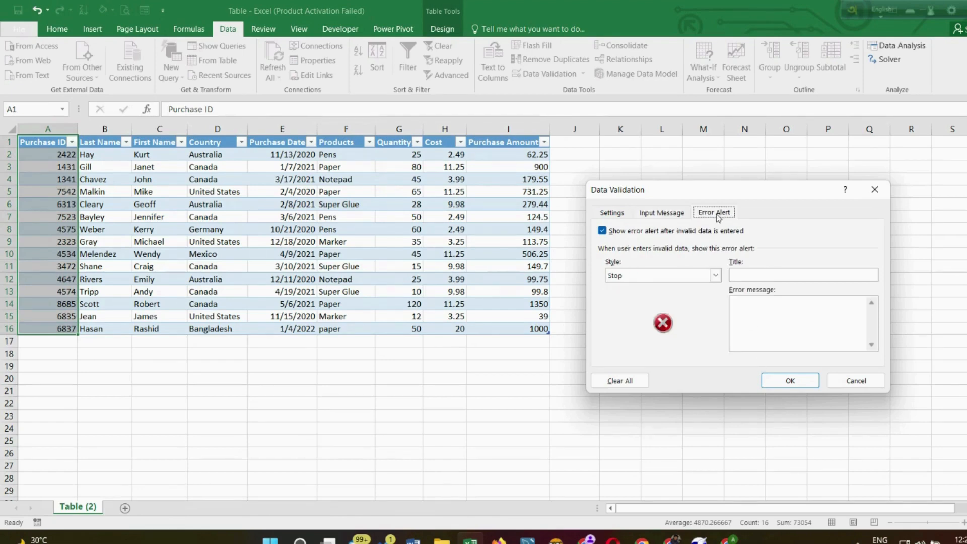
pyautogui.click(672, 213)
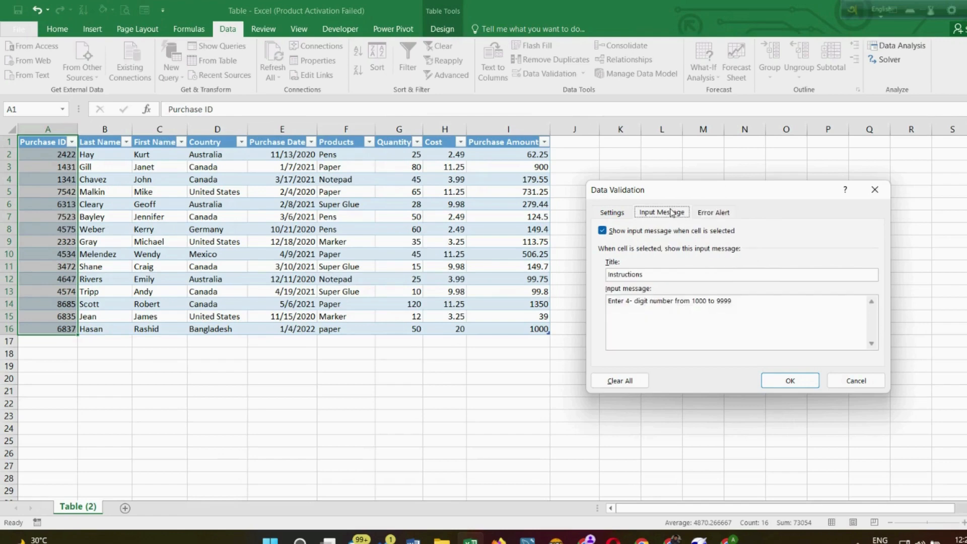
pyautogui.click(709, 214)
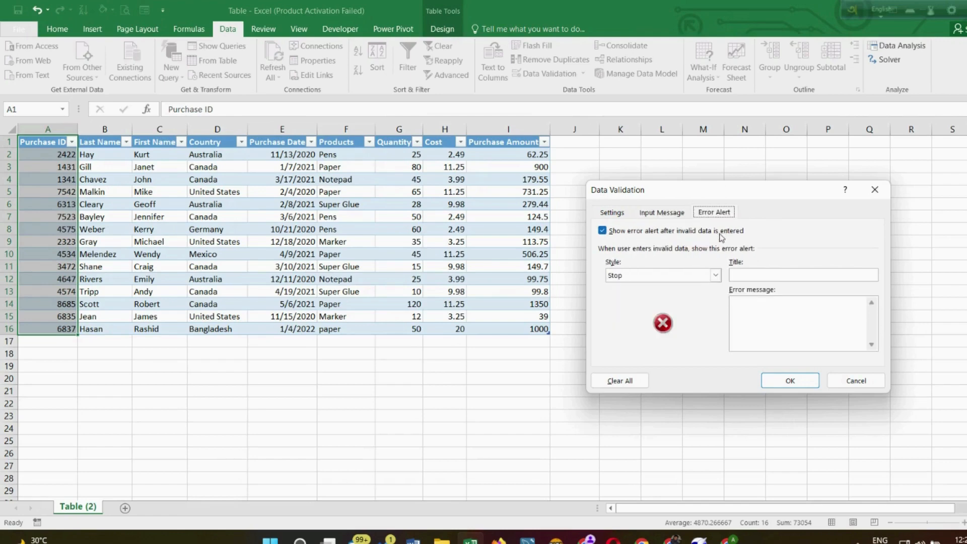
pyautogui.click(706, 275)
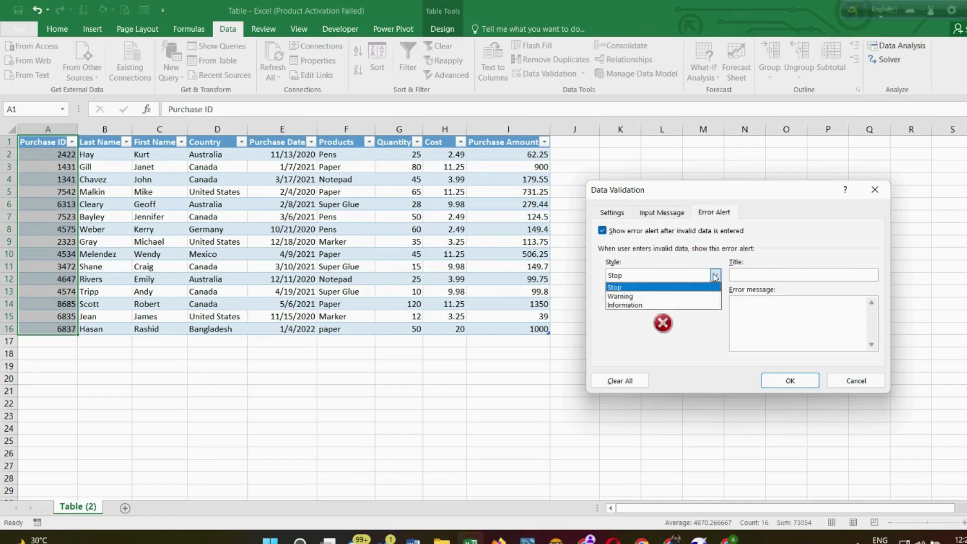
pyautogui.click(685, 295)
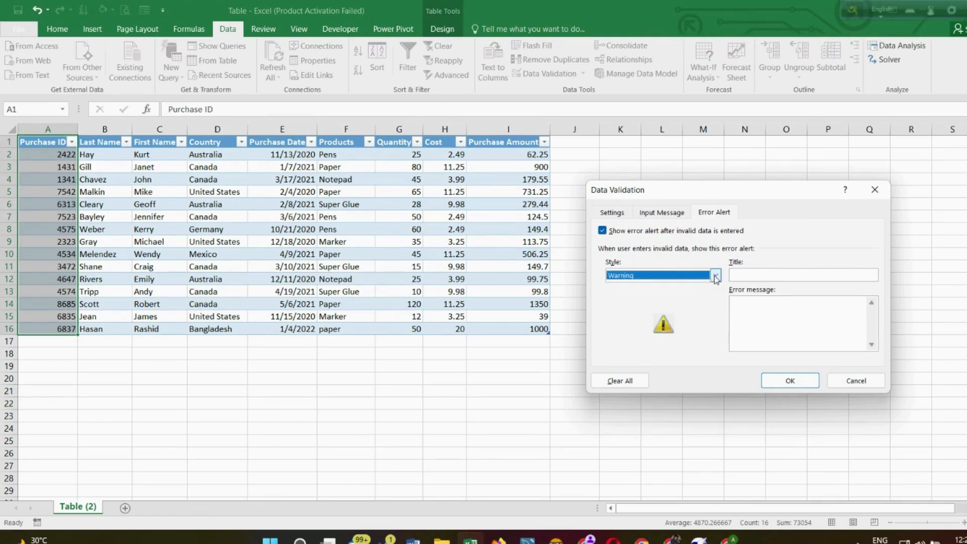
pyautogui.click(715, 276)
pyautogui.click(698, 305)
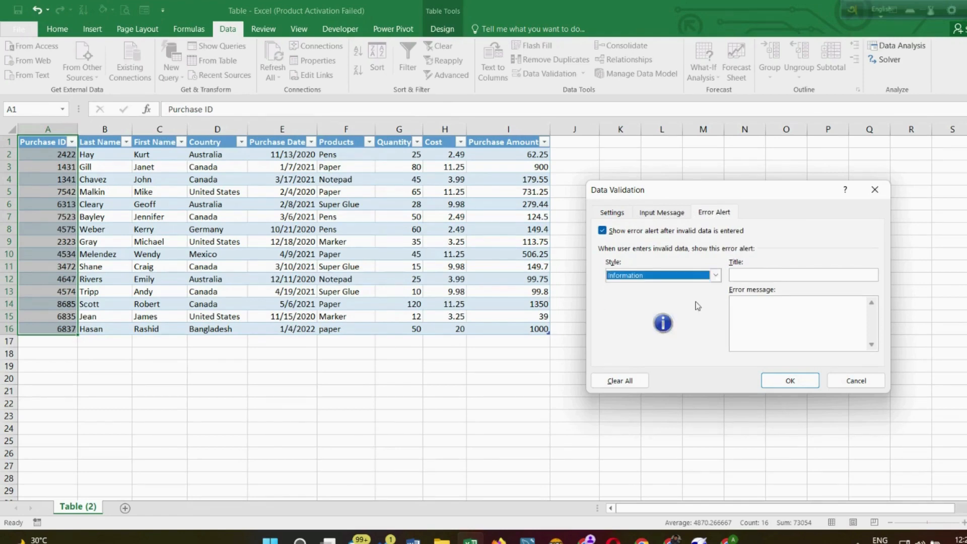
pyautogui.click(715, 276)
pyautogui.click(691, 292)
# Title the error alert "Invalid Entry" with the message "4digit number from 1000 to 9999 is required" and apply the validation
pyautogui.click(745, 276)
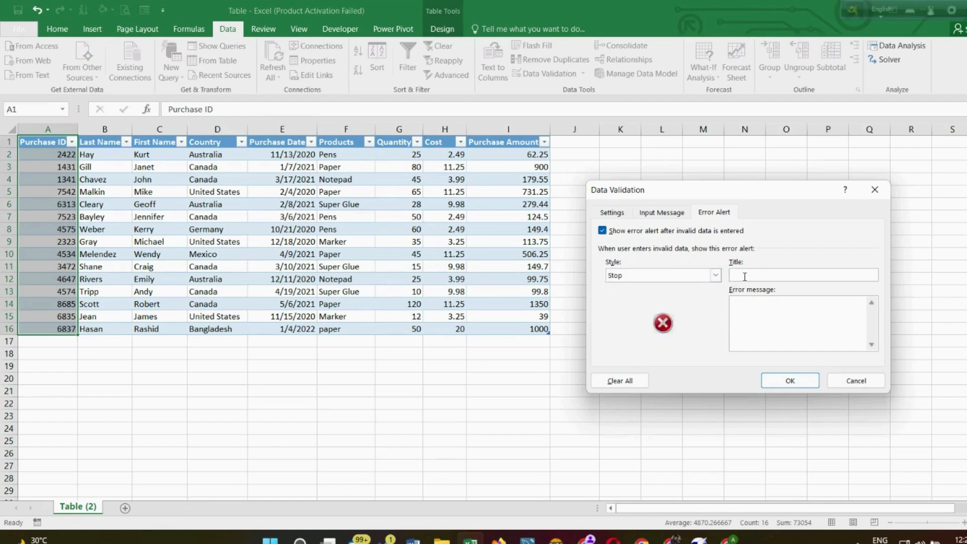
pyautogui.write('Invalid Entry')
pyautogui.click(752, 311)
pyautogui.write('4digit number from 1000 to 9999')
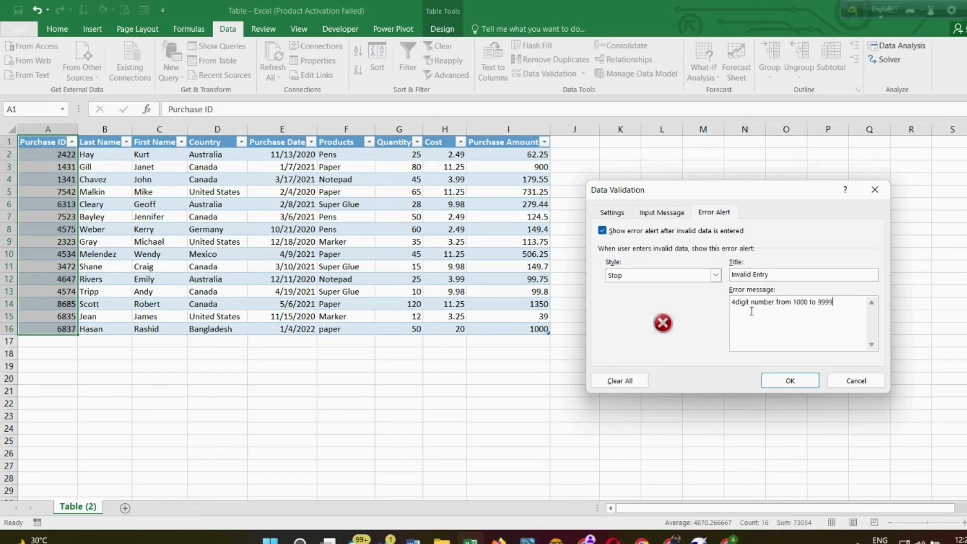
pyautogui.write(' is required')
pyautogui.click(784, 383)
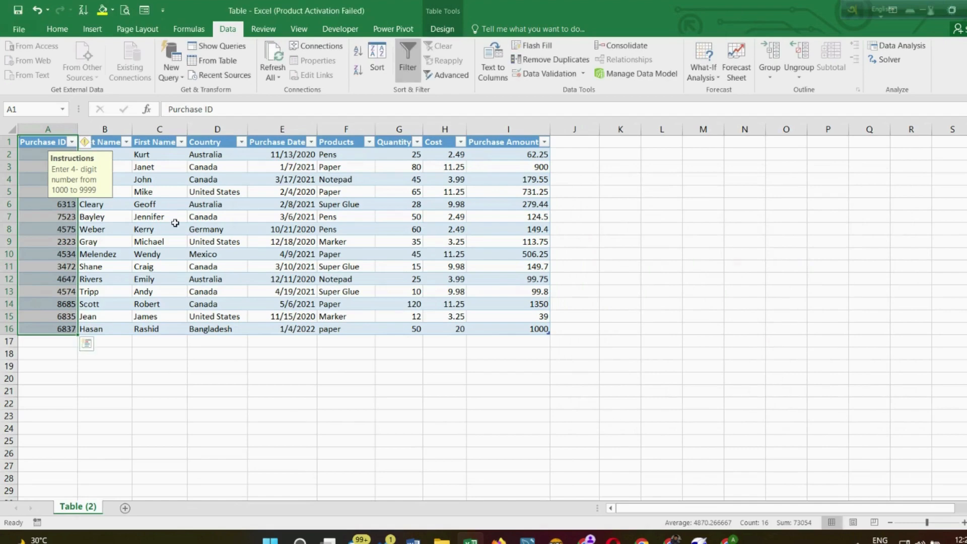
# Select several Purchase ID cells between rows 4 and 14 to check their input message
pyautogui.click(43, 181)
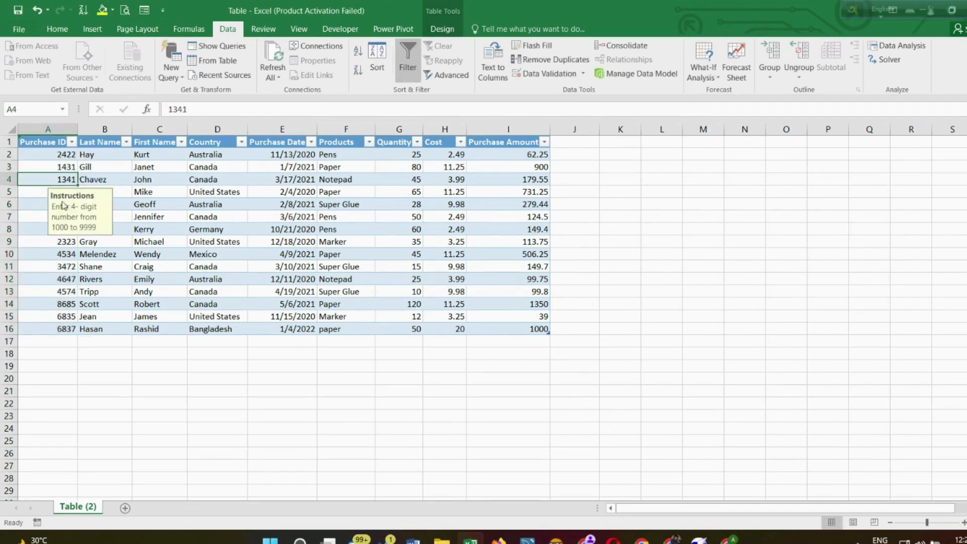
pyautogui.click(40, 204)
pyautogui.click(43, 218)
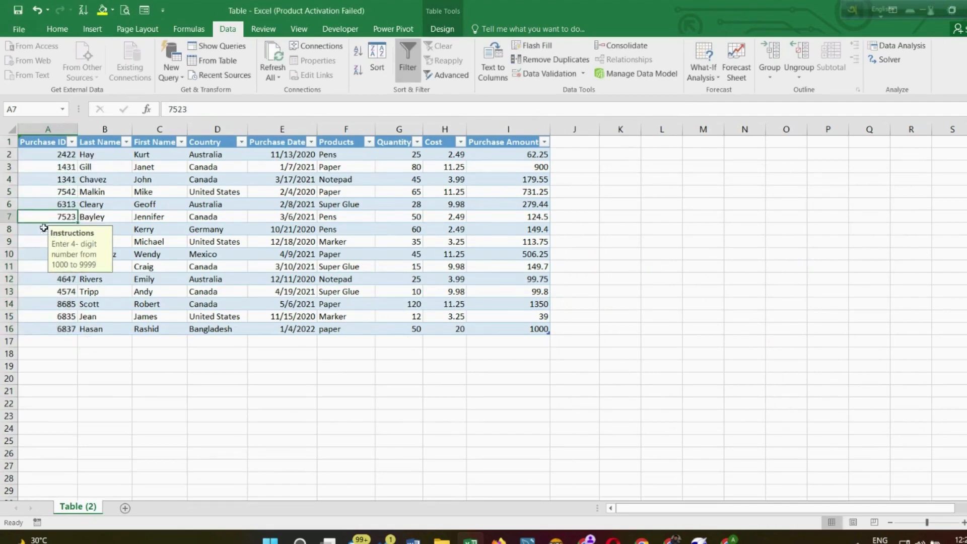
pyautogui.click(39, 270)
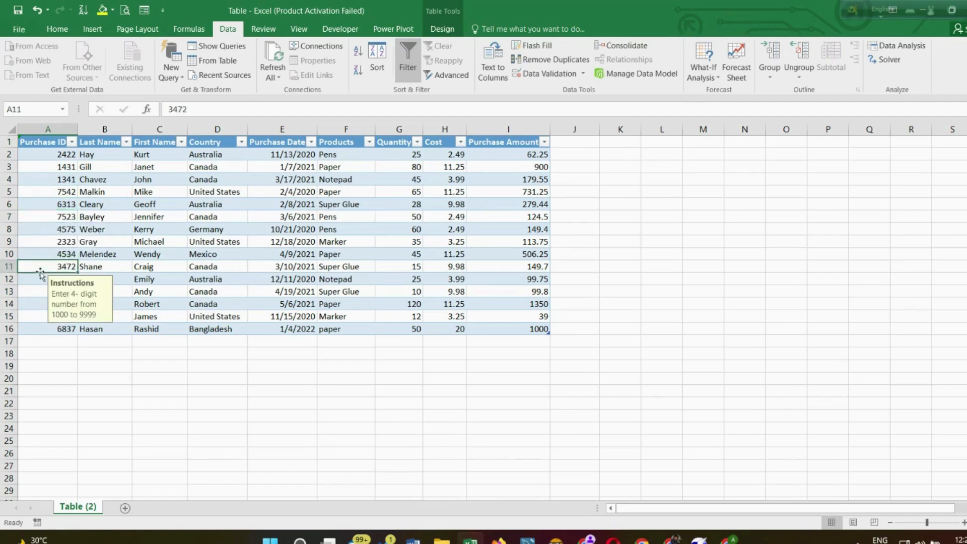
pyautogui.click(36, 304)
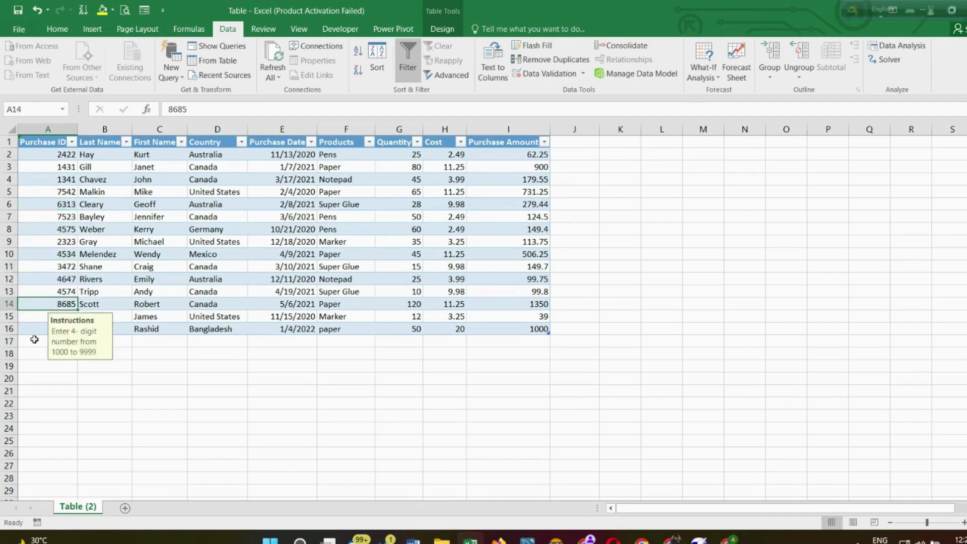
# Test the validation by trying to enter 13 and 13for in cell A17, cancelling each entry
pyautogui.click(35, 339)
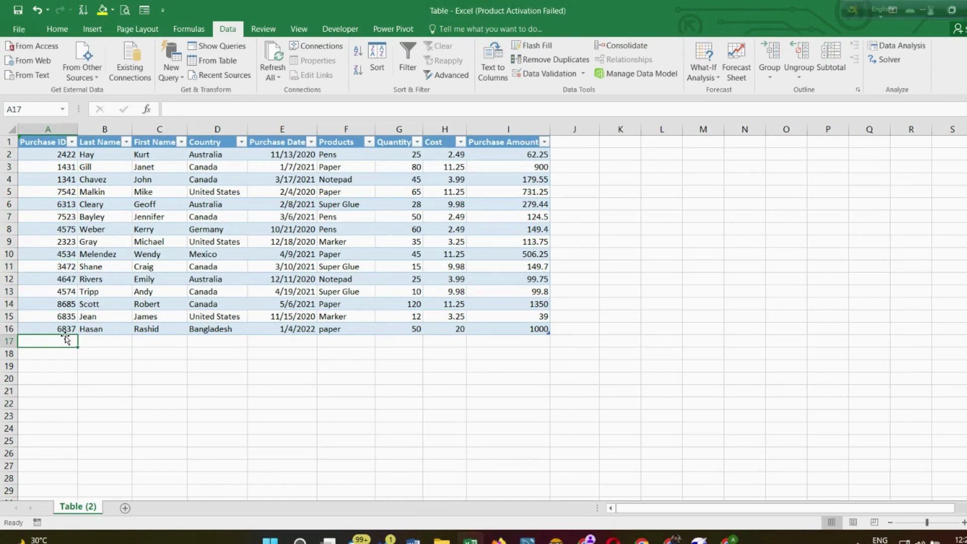
pyautogui.write('13')
pyautogui.press('Return')
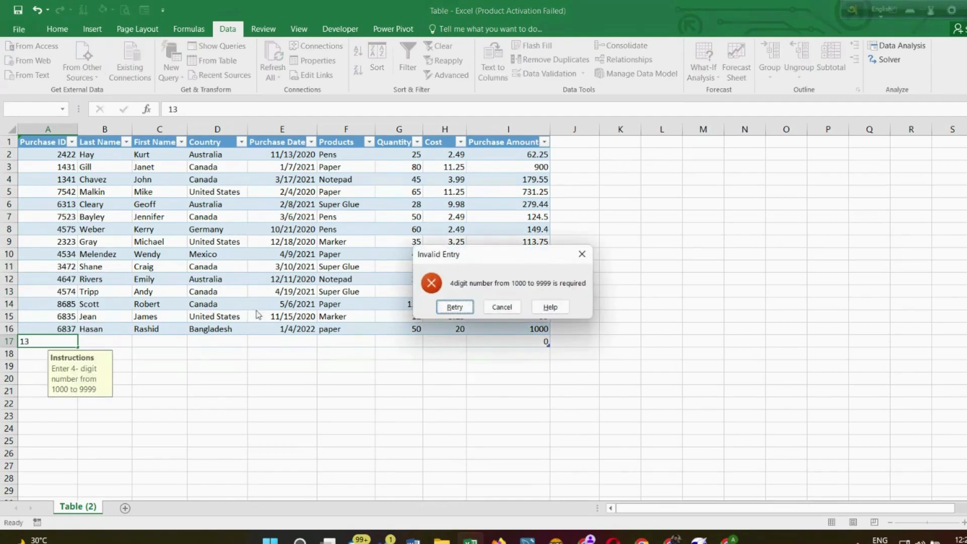
pyautogui.click(502, 307)
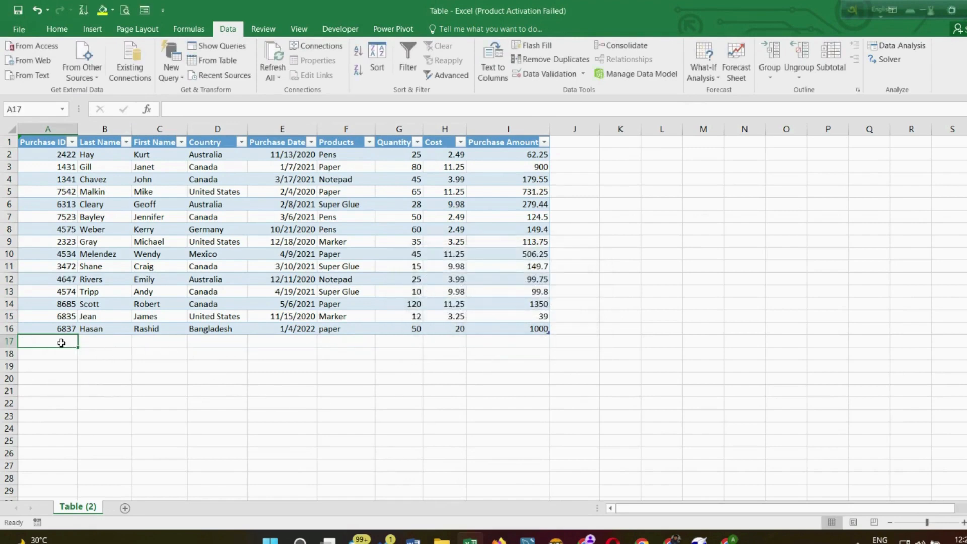
pyautogui.write('13for')
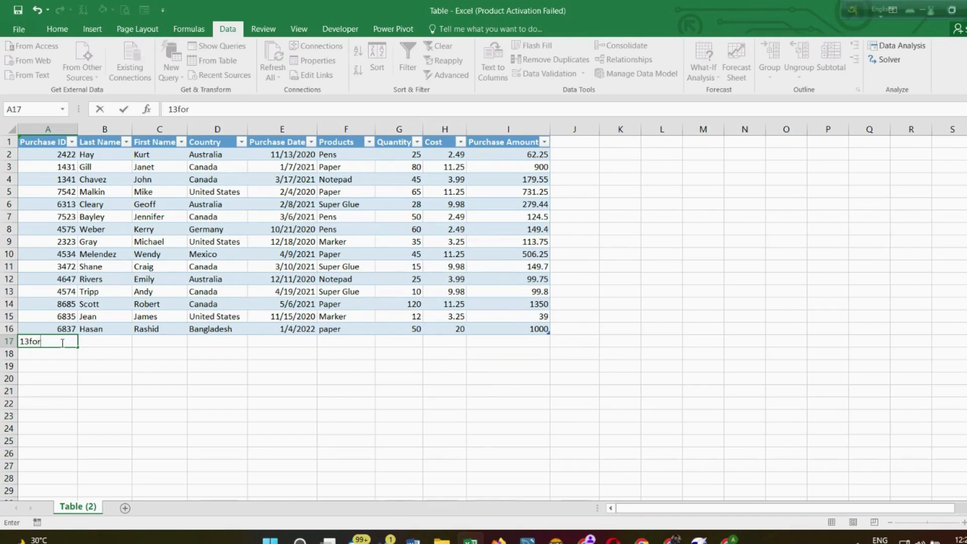
pyautogui.press('Return')
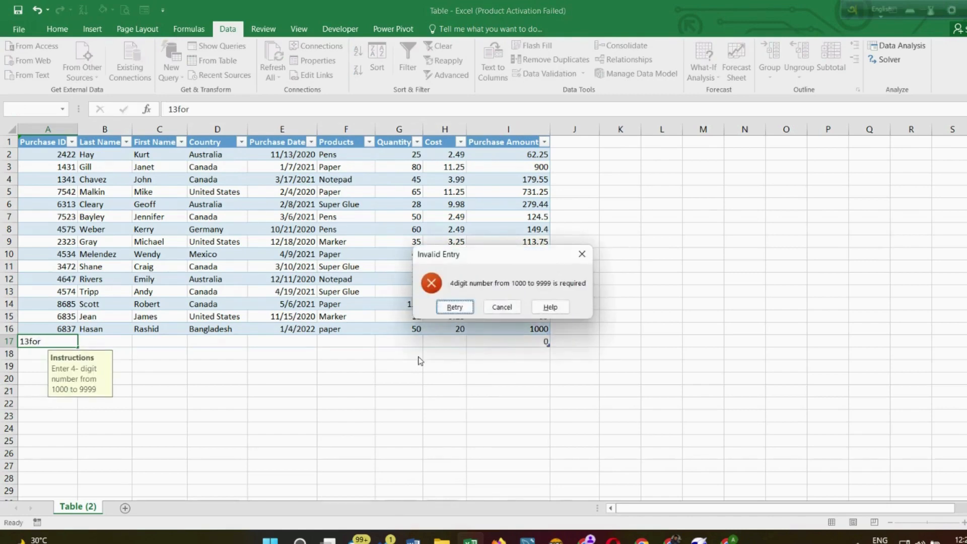
pyautogui.click(492, 307)
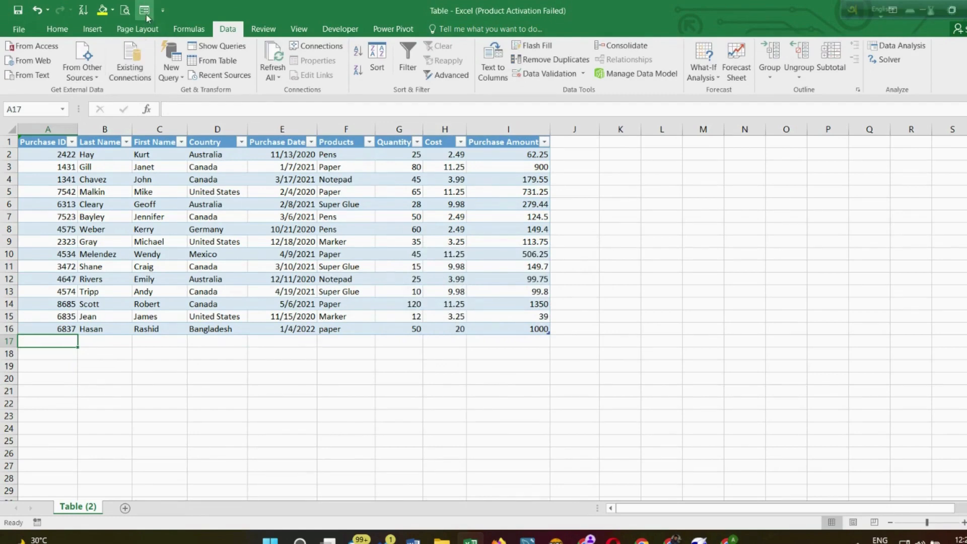
# Try to add a new record with Purchase ID 12 through the table's data entry form, cancelling the alert
pyautogui.moveTo(49, 146); pyautogui.dragTo(59, 328)
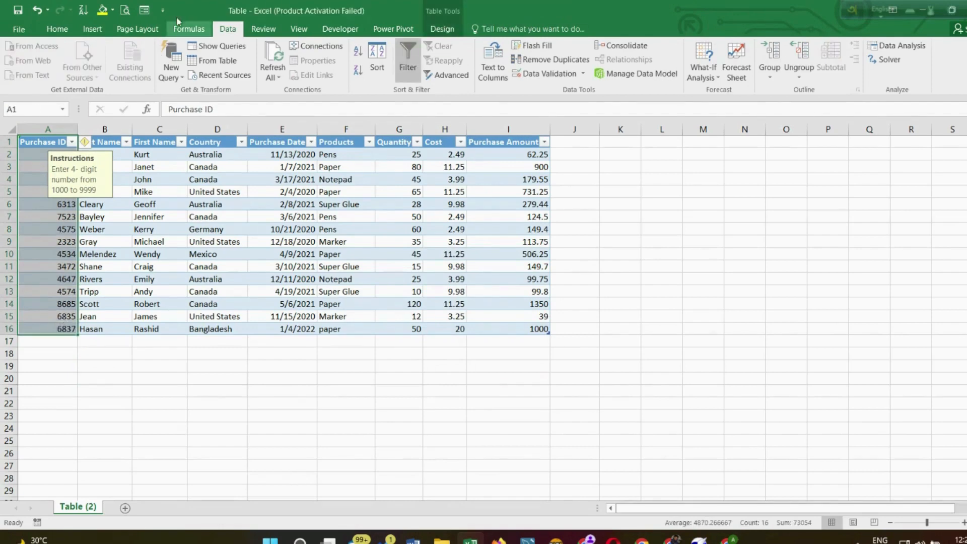
pyautogui.click(145, 10)
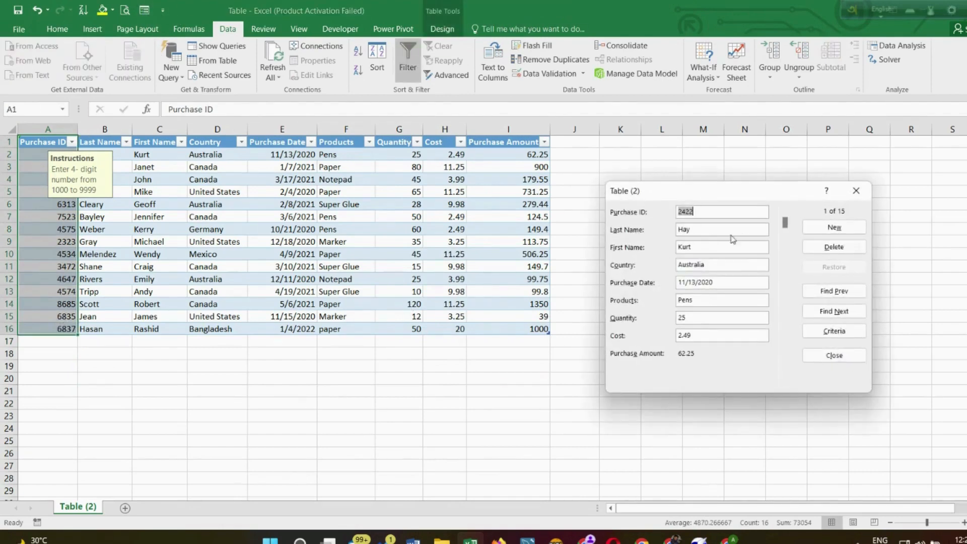
pyautogui.click(834, 227)
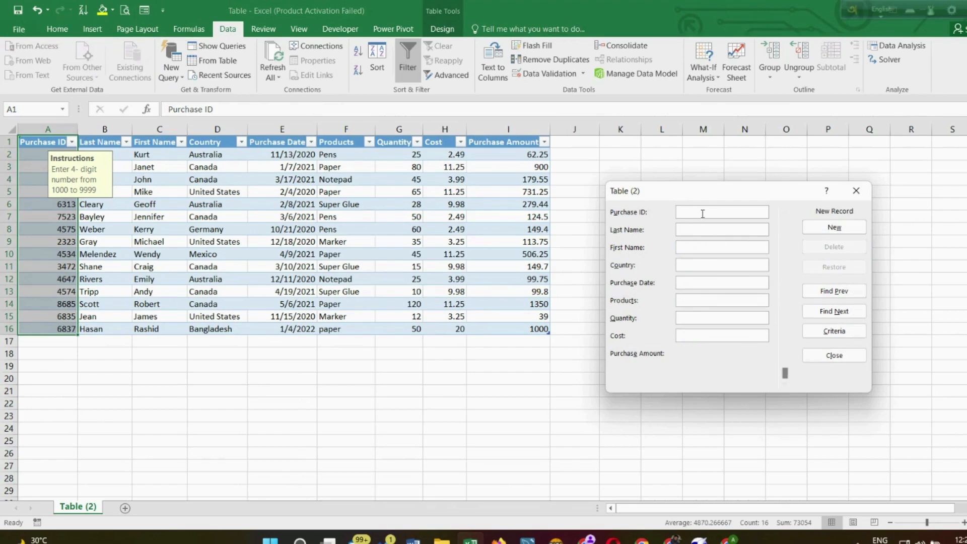
pyautogui.write('12')
pyautogui.press('Return')
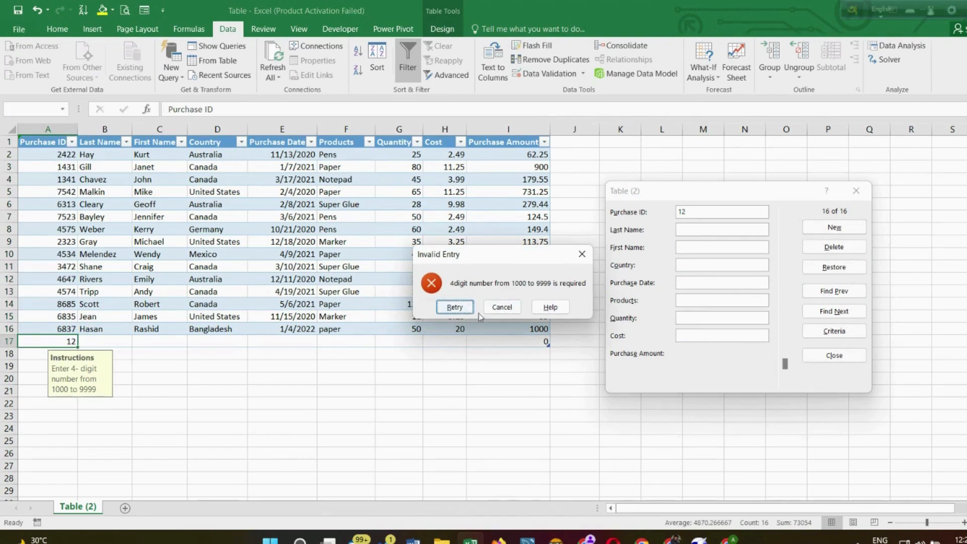
pyautogui.click(498, 311)
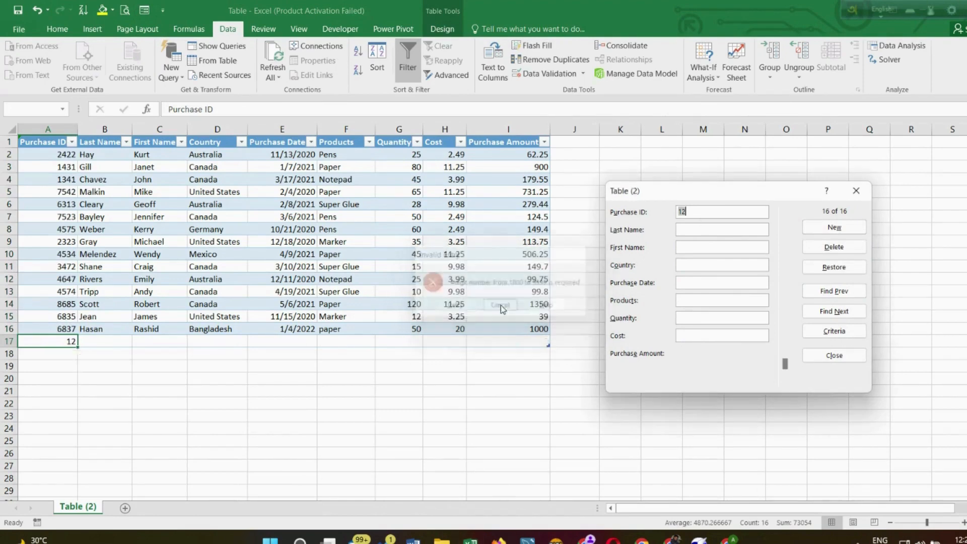
# Try to close the data entry form, cancel the alert and clear the new record's Purchase ID
pyautogui.click(834, 355)
pyautogui.click(486, 308)
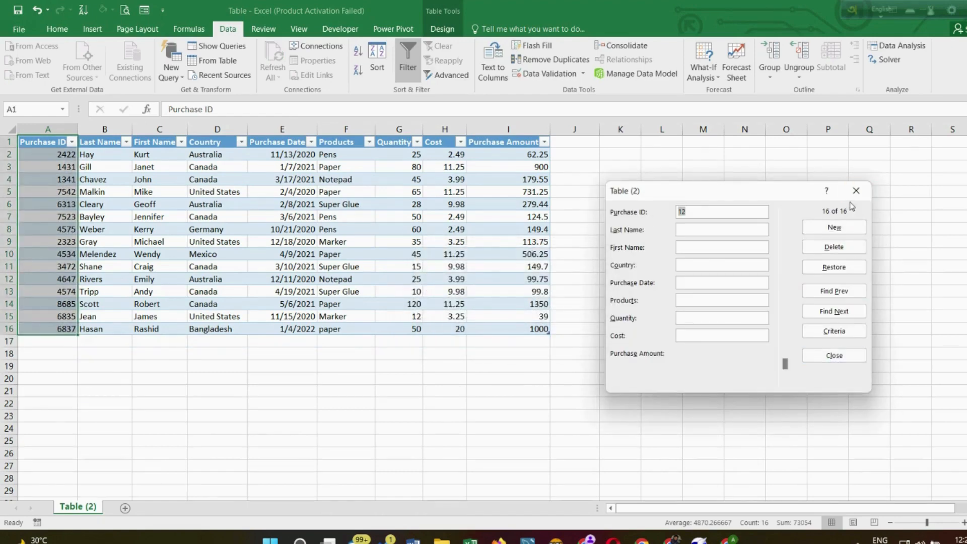
pyautogui.press('BackSpace')
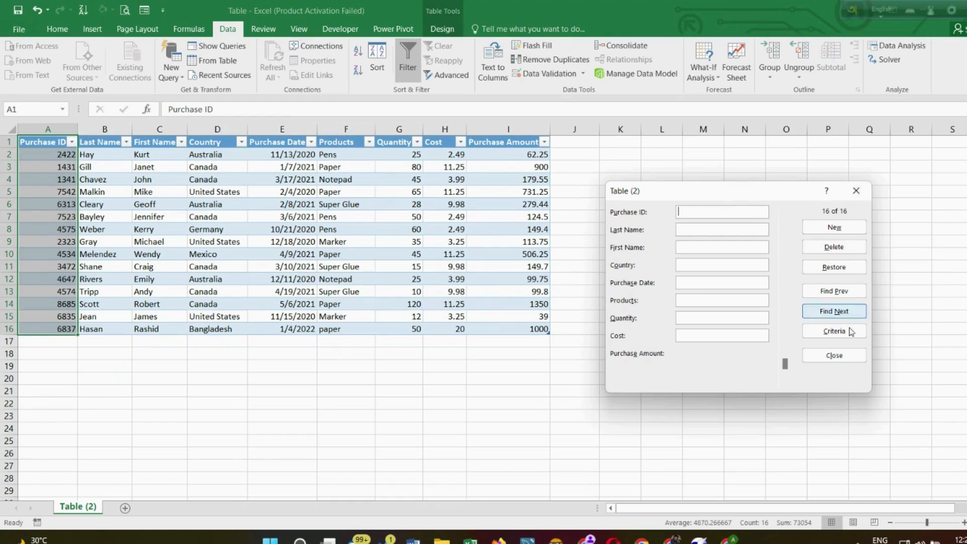
# Close the table's data entry form
pyautogui.click(835, 355)
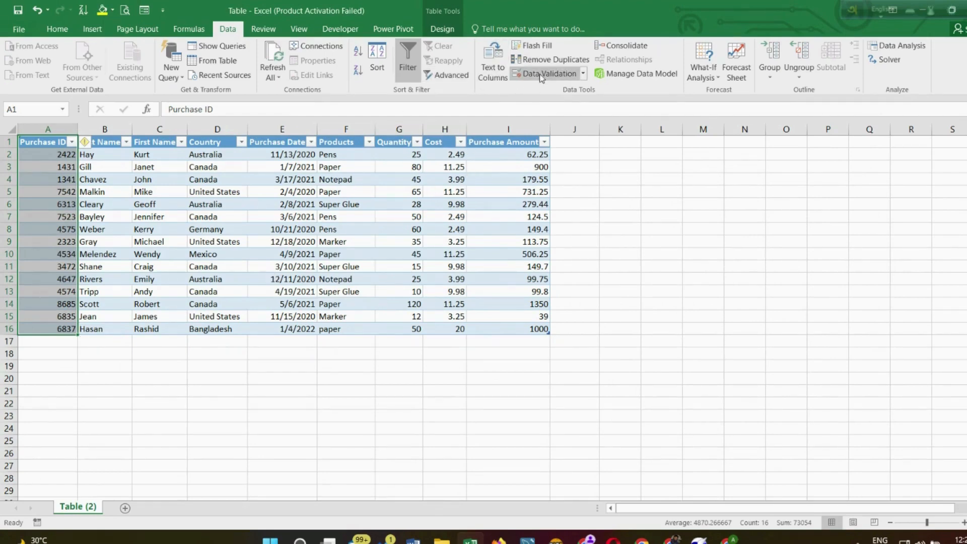
pyautogui.click(583, 74)
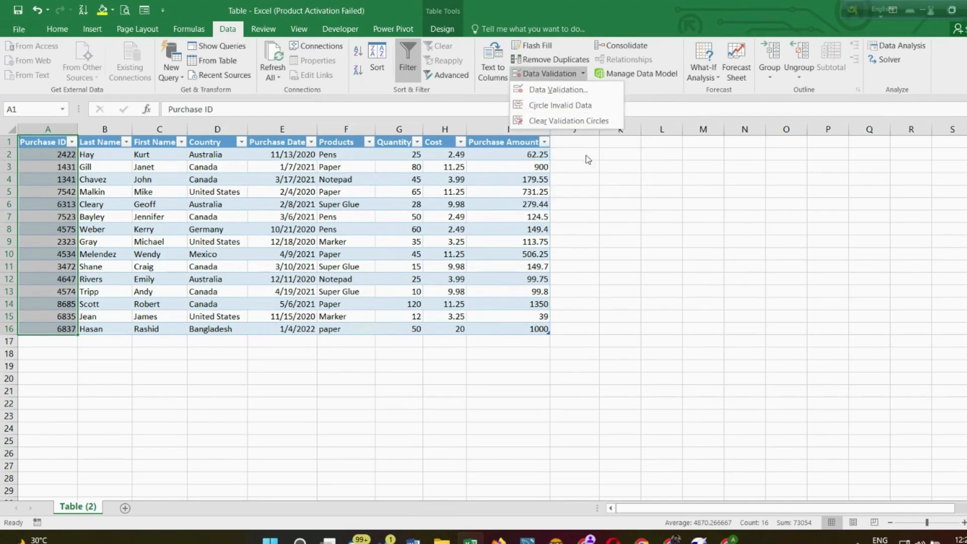
pyautogui.click(605, 179)
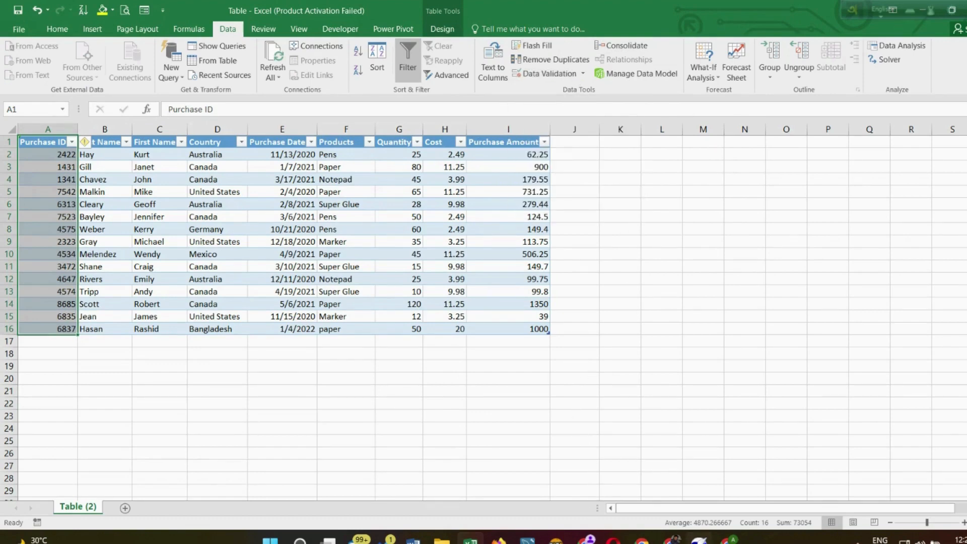
pyautogui.click(727, 539)
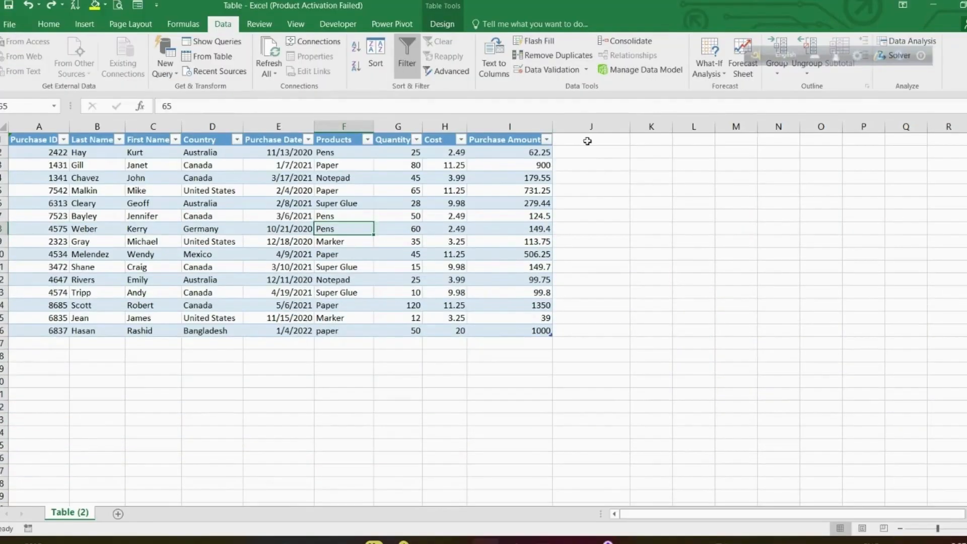
# Add a new table column by entering the header Store in cell J1
pyautogui.click(587, 141)
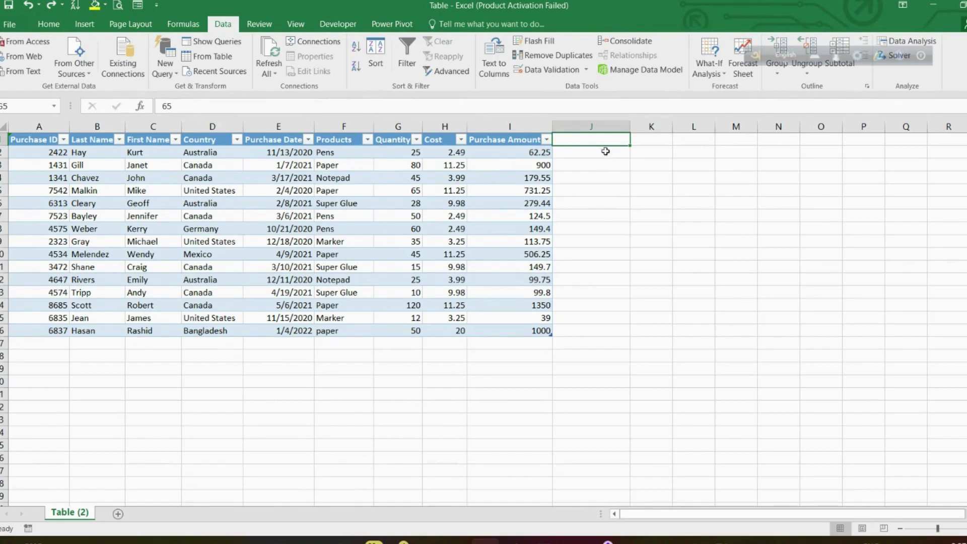
pyautogui.click(606, 151)
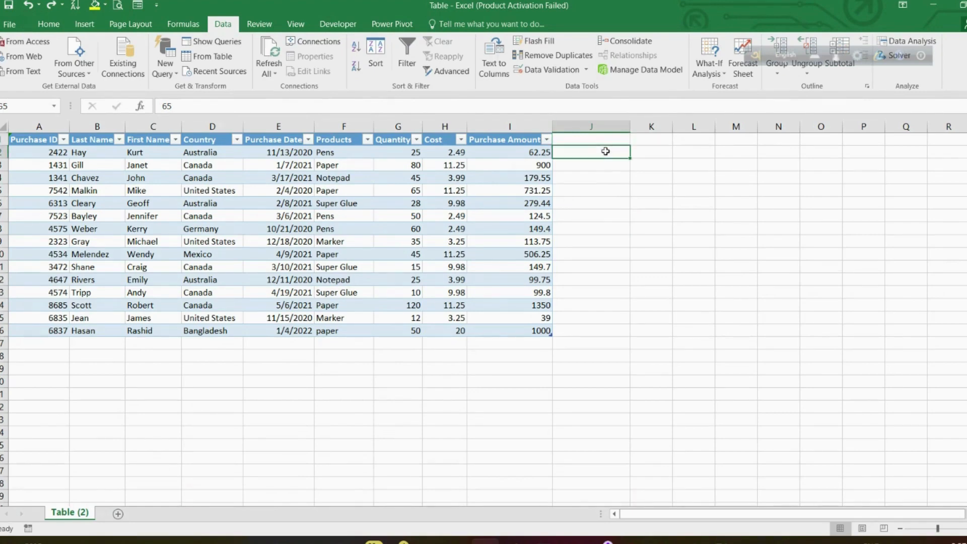
pyautogui.click(605, 141)
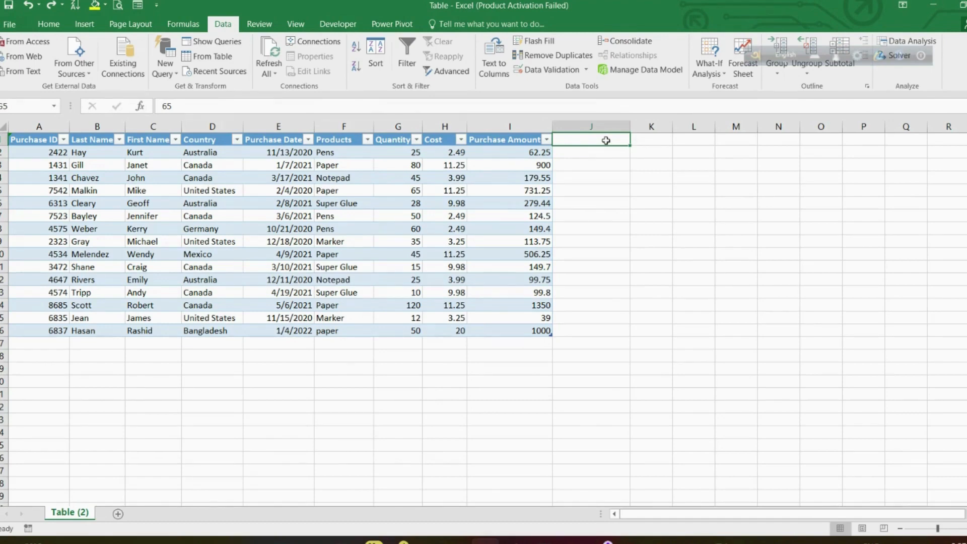
pyautogui.write('Store')
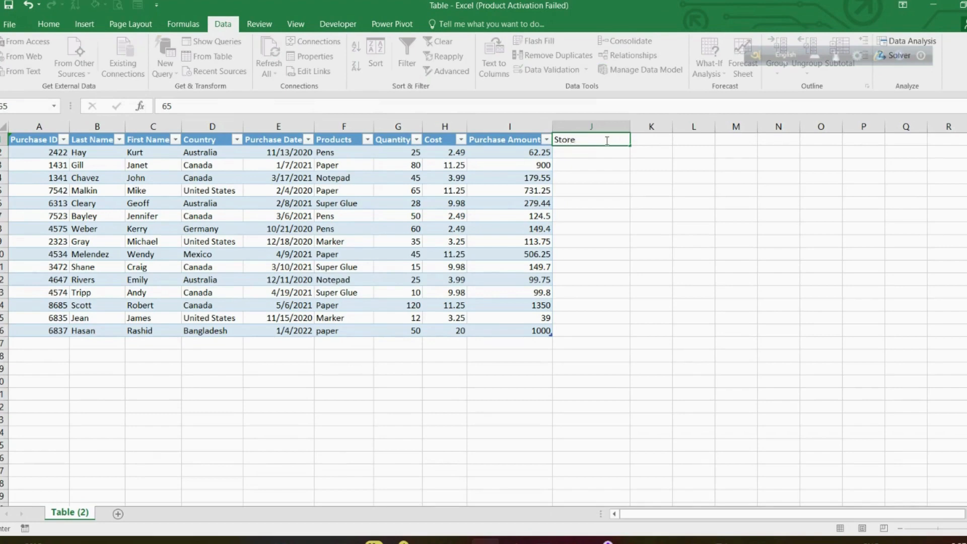
pyautogui.press('Return')
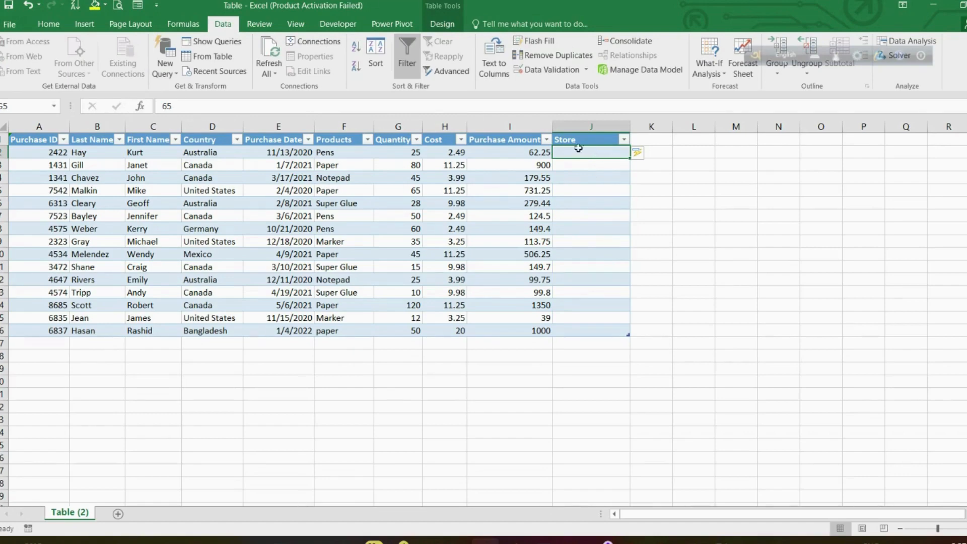
# Set up List validation on the Store cells J2:J16 with the source ONLINE,EAST,WEST
pyautogui.moveTo(608, 152); pyautogui.dragTo(596, 328)
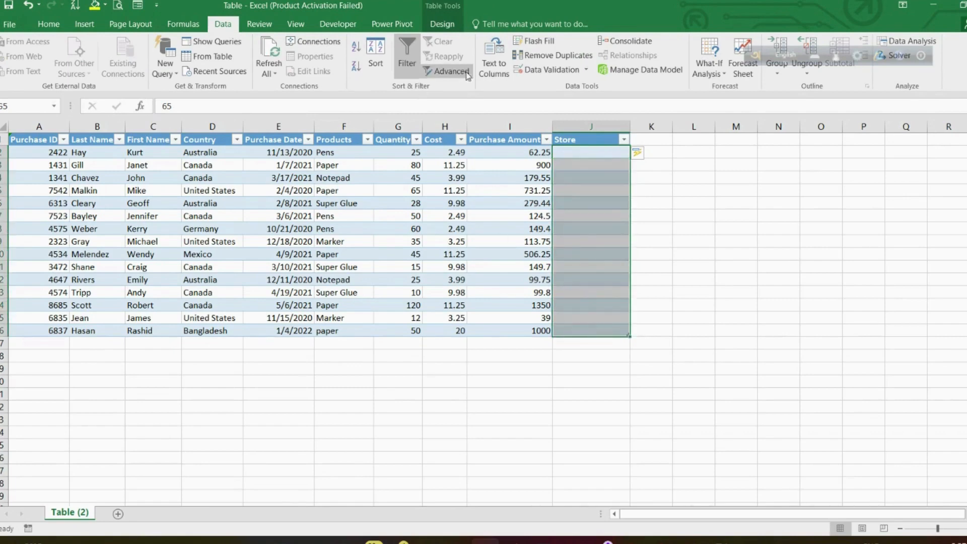
pyautogui.click(538, 70)
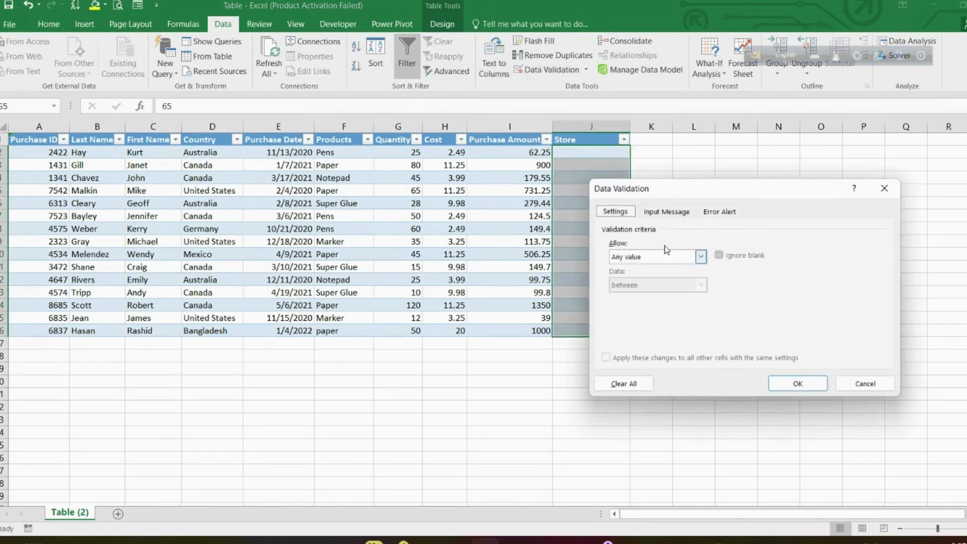
pyautogui.click(700, 257)
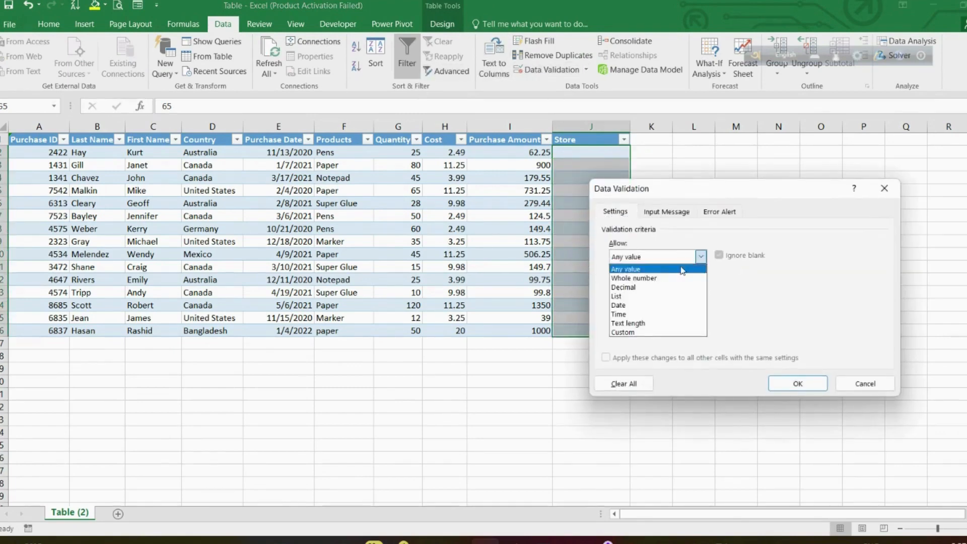
pyautogui.click(664, 296)
pyautogui.click(650, 311)
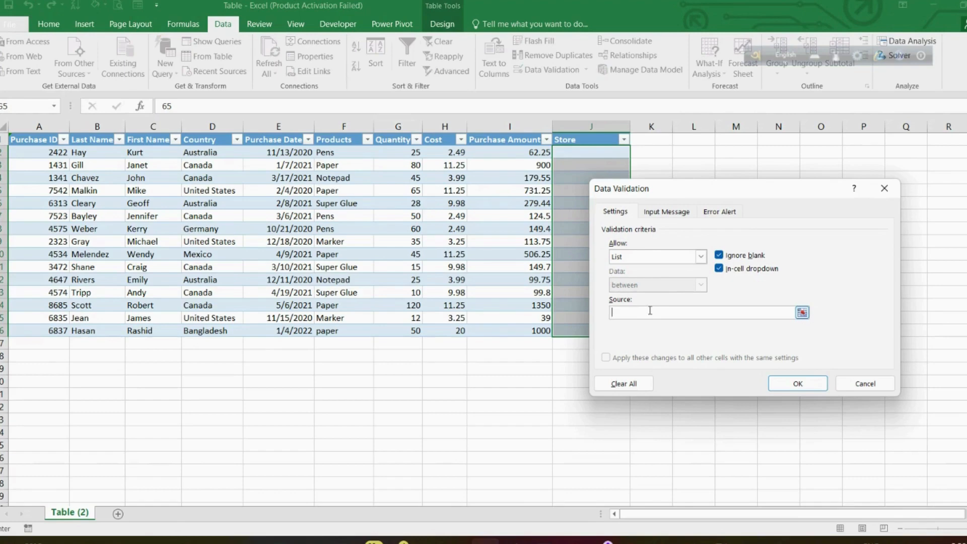
pyautogui.write('ONLINE,EAST,WEST')
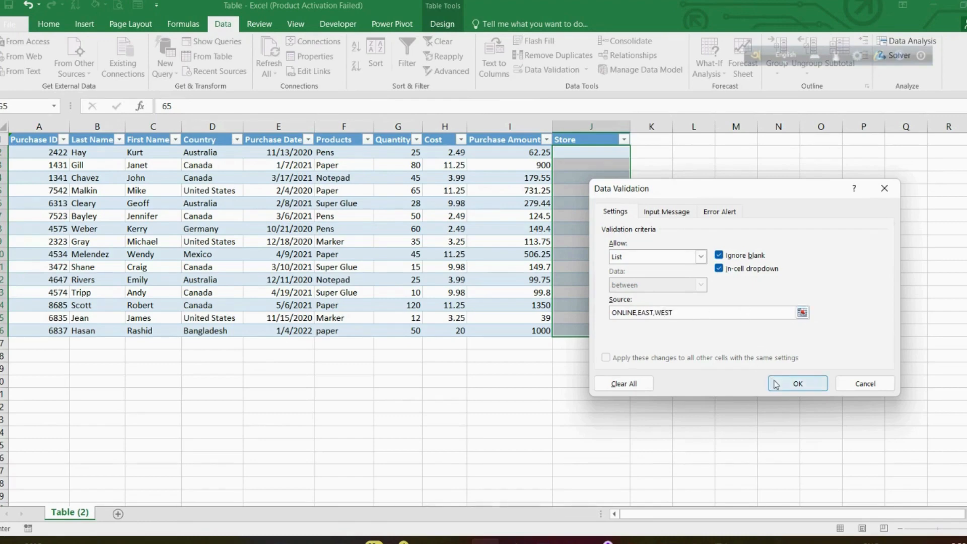
# Give the Store validation an input message titled "Store selection" with the text "Please select store from list"
pyautogui.click(673, 213)
pyautogui.click(645, 274)
pyautogui.write('S')
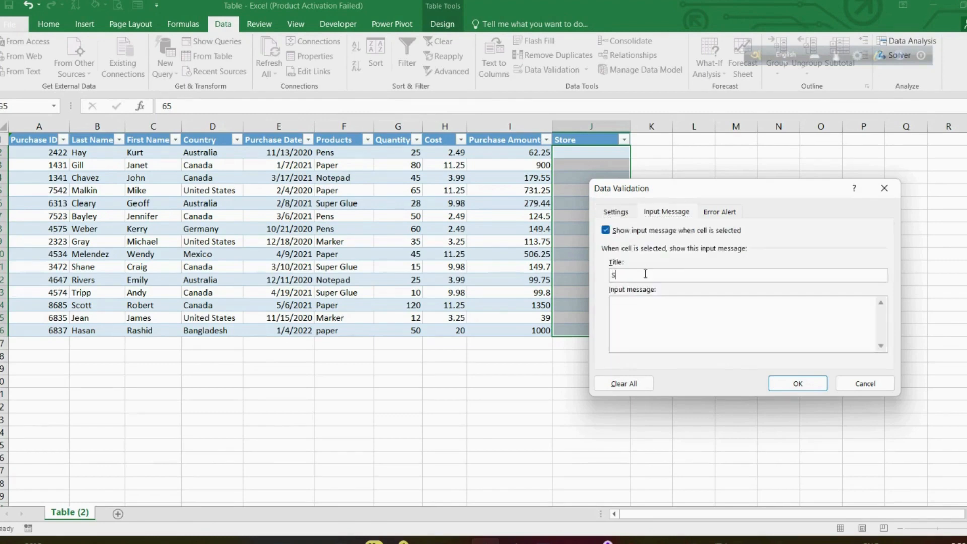
pyautogui.write('tore selection')
pyautogui.click(645, 300)
pyautogui.write('Please select sto')
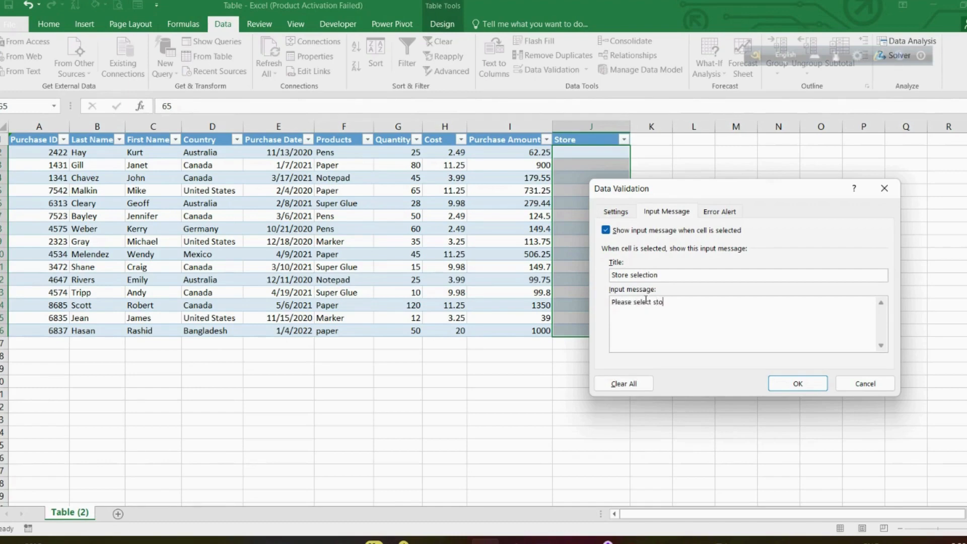
pyautogui.write('re from list')
# Add an error alert titled "Invalid entry" with the message "Select store from list" and apply the Store validation
pyautogui.click(728, 212)
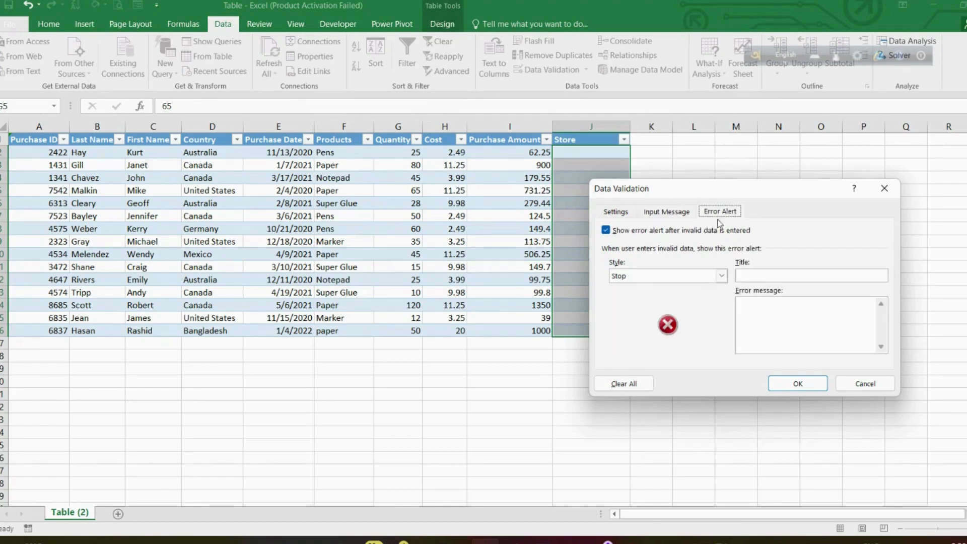
pyautogui.click(749, 276)
pyautogui.write('Invalid entry')
pyautogui.click(747, 302)
pyautogui.write('Select ')
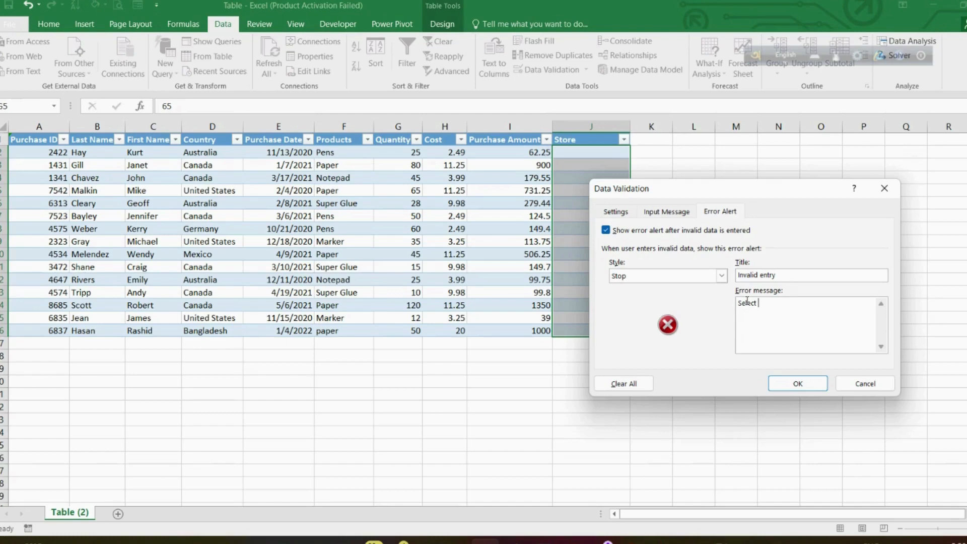
pyautogui.write('store from list')
pyautogui.click(794, 383)
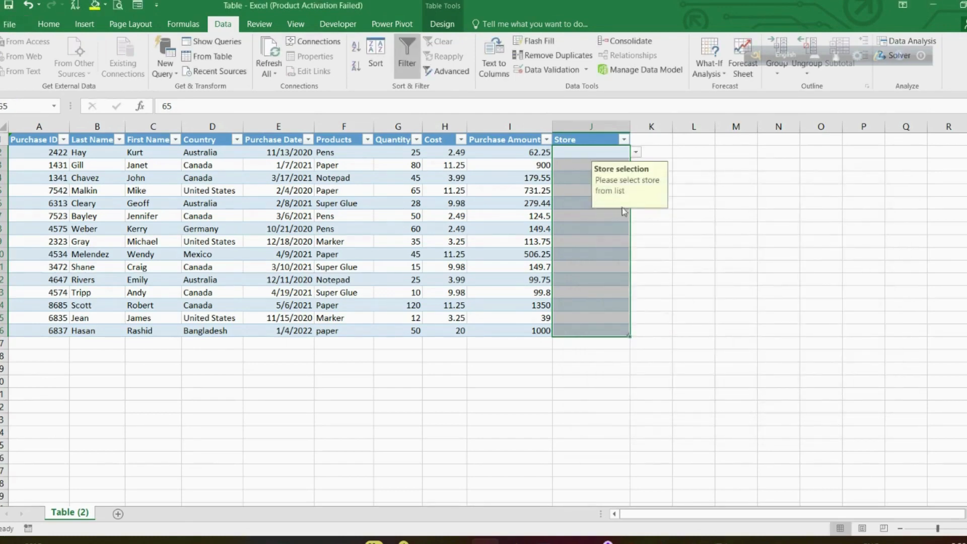
# Choose ONLINE as the store in cell J2 and EAST in cell J4 from the in-cell list
pyautogui.click(635, 152)
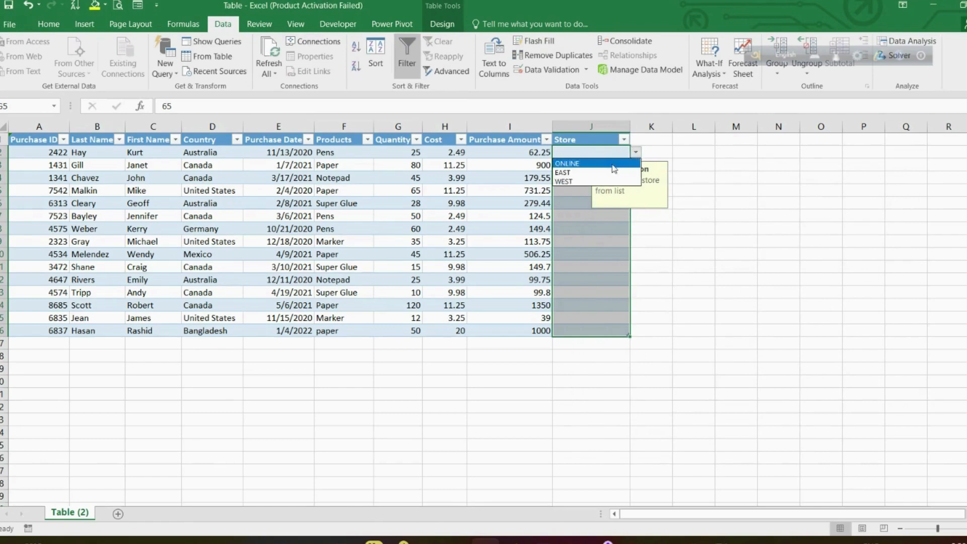
pyautogui.click(614, 168)
pyautogui.click(583, 179)
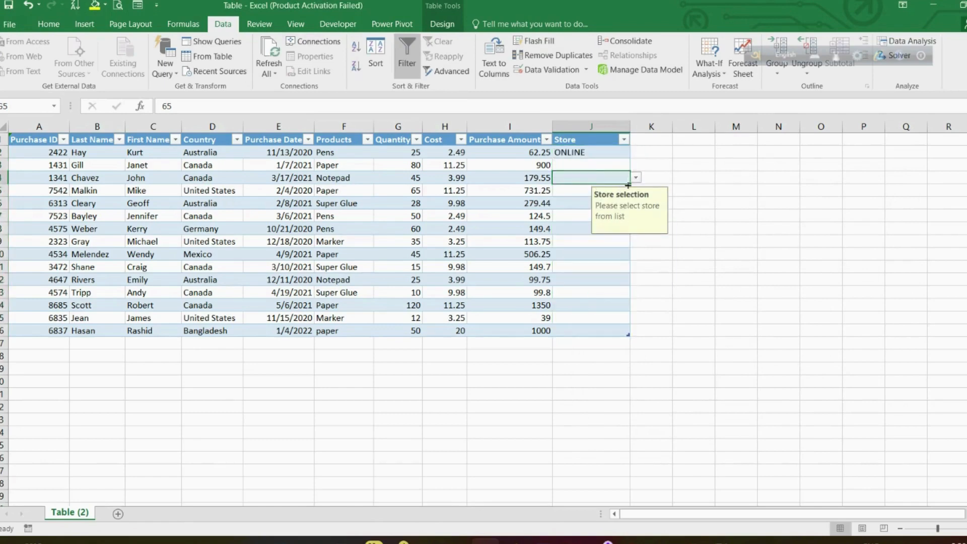
pyautogui.click(635, 178)
pyautogui.click(603, 201)
# Test the Store validation by trying to enter South in cell J8, cancelling the alert
pyautogui.click(577, 225)
pyautogui.write('South')
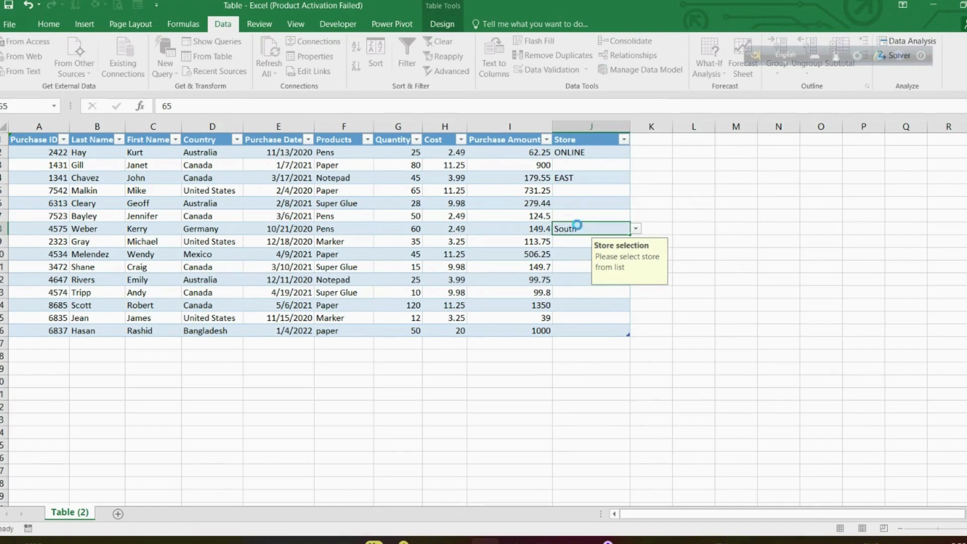
pyautogui.press('Return')
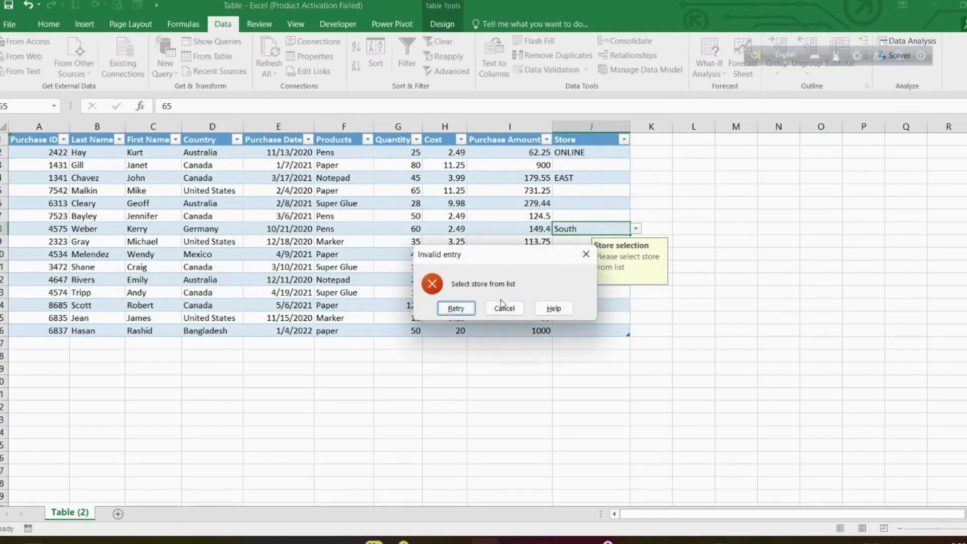
pyautogui.click(490, 313)
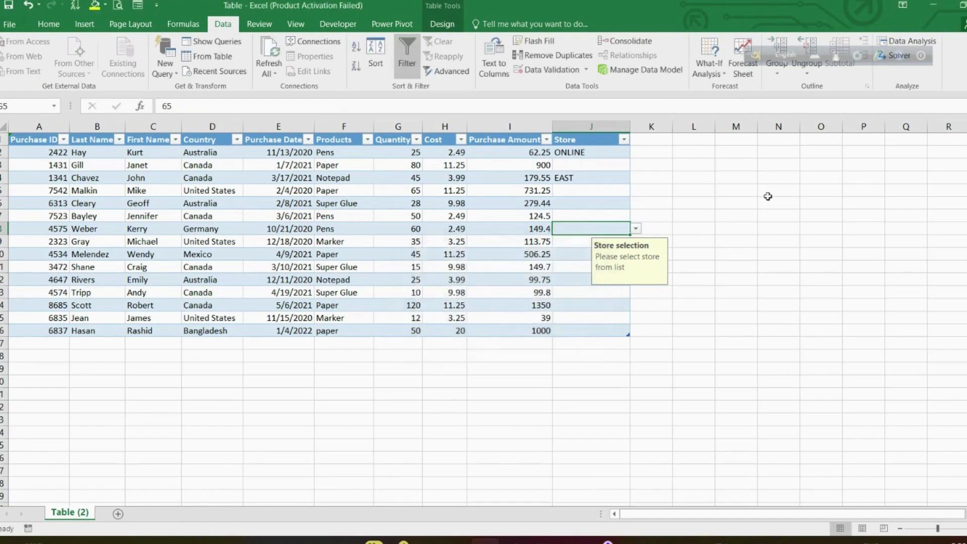
pyautogui.click(709, 197)
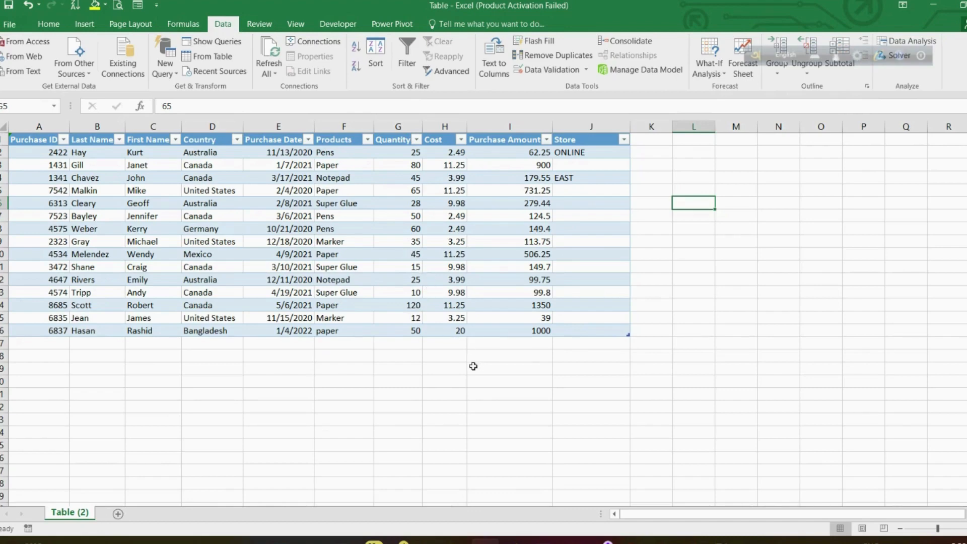
# Check the product names in the first rows of the Products column on the Table (2) sheet
pyautogui.moveTo(349, 153); pyautogui.dragTo(346, 190)
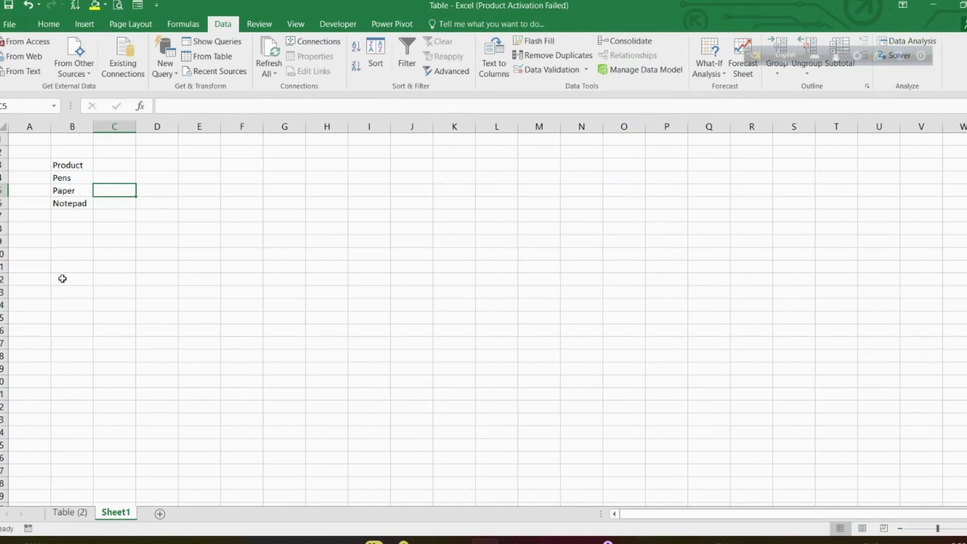
pyautogui.click(69, 514)
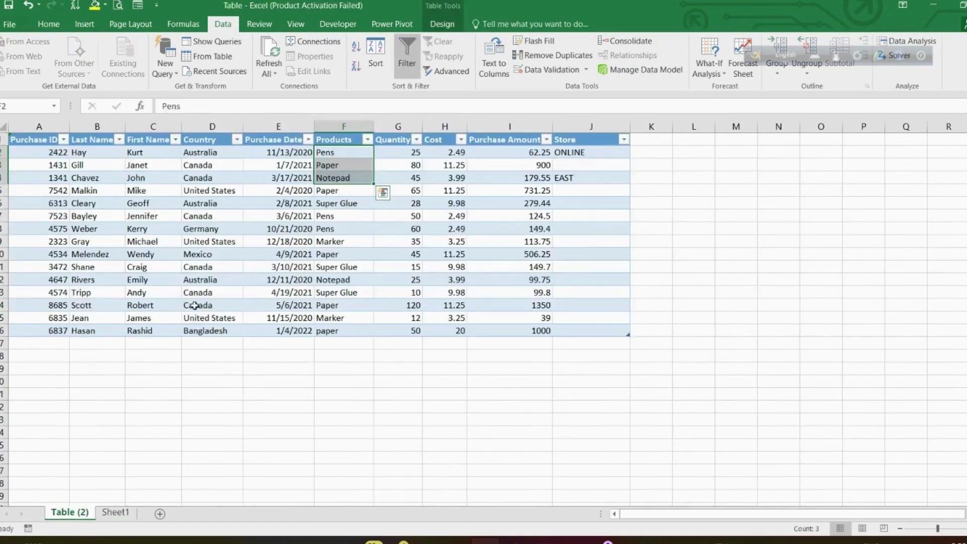
pyautogui.click(350, 190)
pyautogui.click(350, 190)
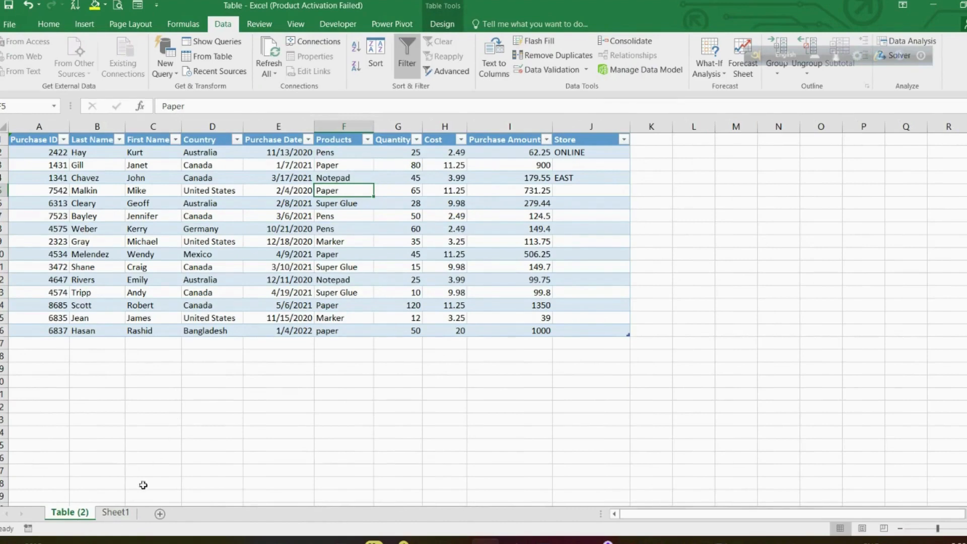
# Rename the Sheet1 worksheet as product
pyautogui.click(127, 512)
pyautogui.doubleClick(129, 514)
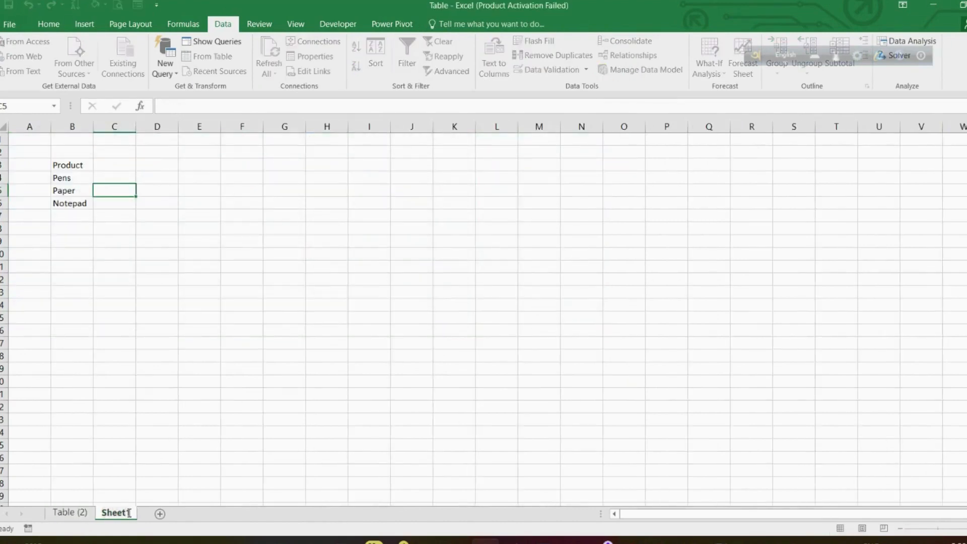
pyautogui.moveTo(131, 512); pyautogui.dragTo(109, 509)
pyautogui.write('S')
pyautogui.write('roduct')
pyautogui.click(262, 333)
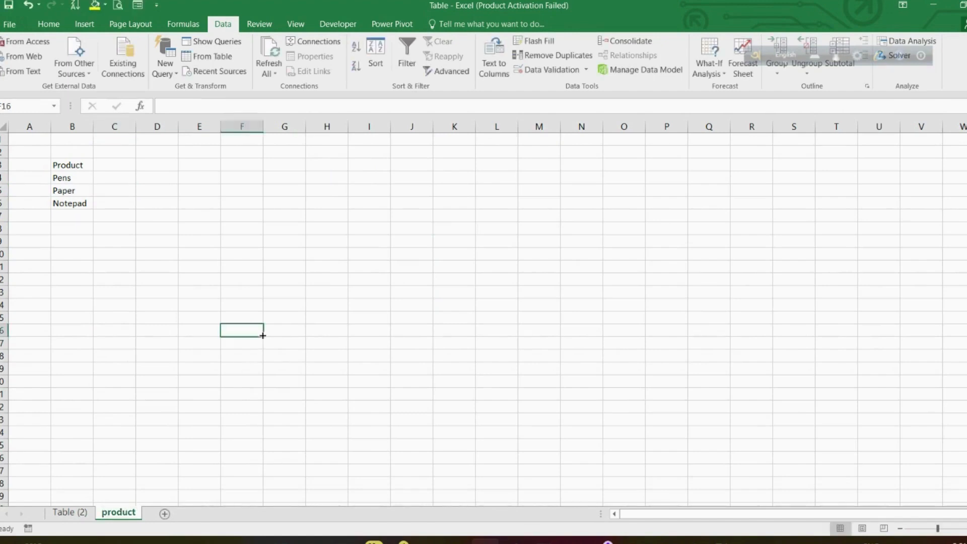
# Convert the range B3:B6 on the product sheet into a table that has headers
pyautogui.click(85, 164)
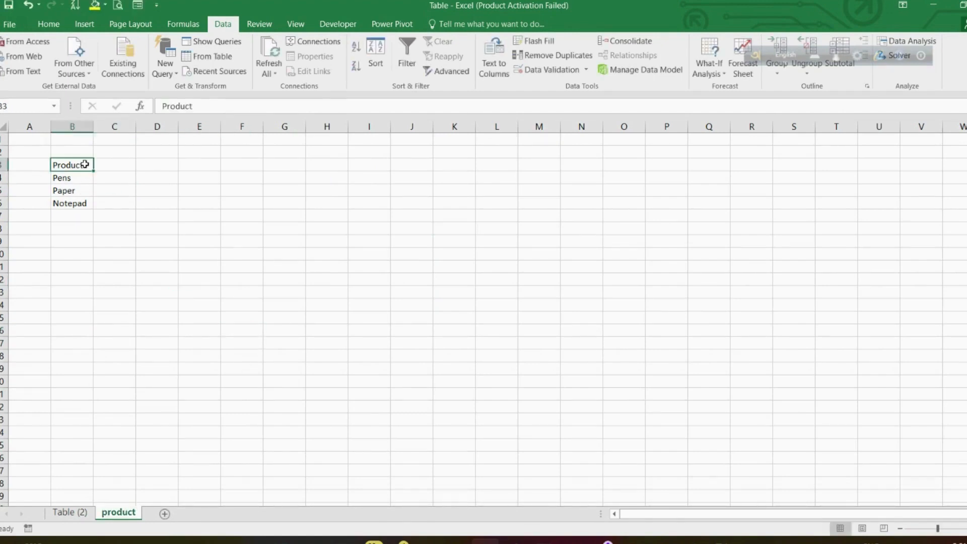
pyautogui.moveTo(85, 166); pyautogui.dragTo(75, 204)
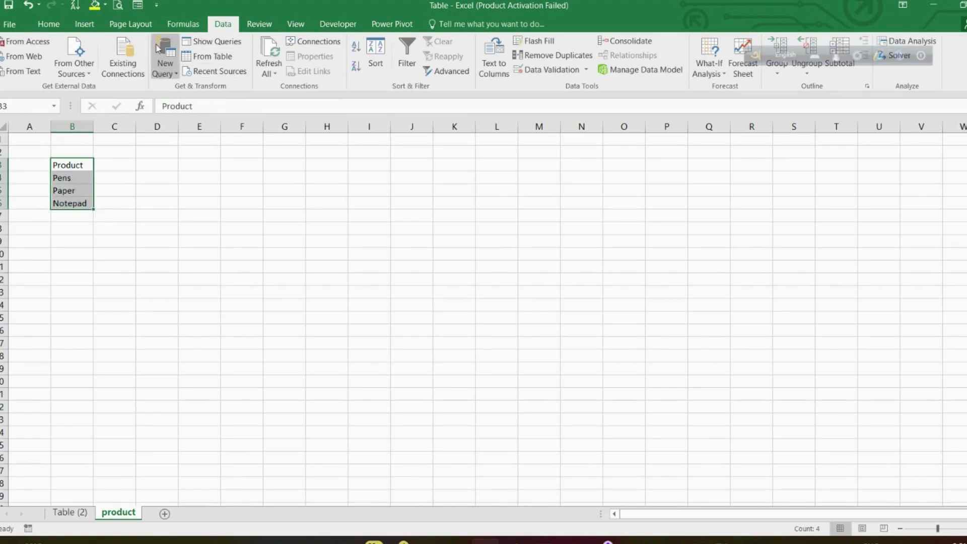
pyautogui.click(84, 24)
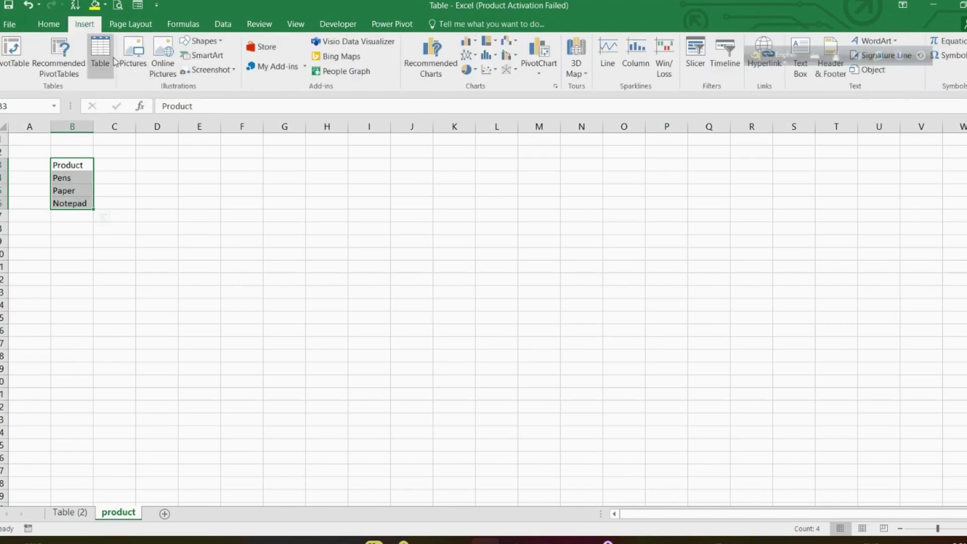
pyautogui.click(94, 65)
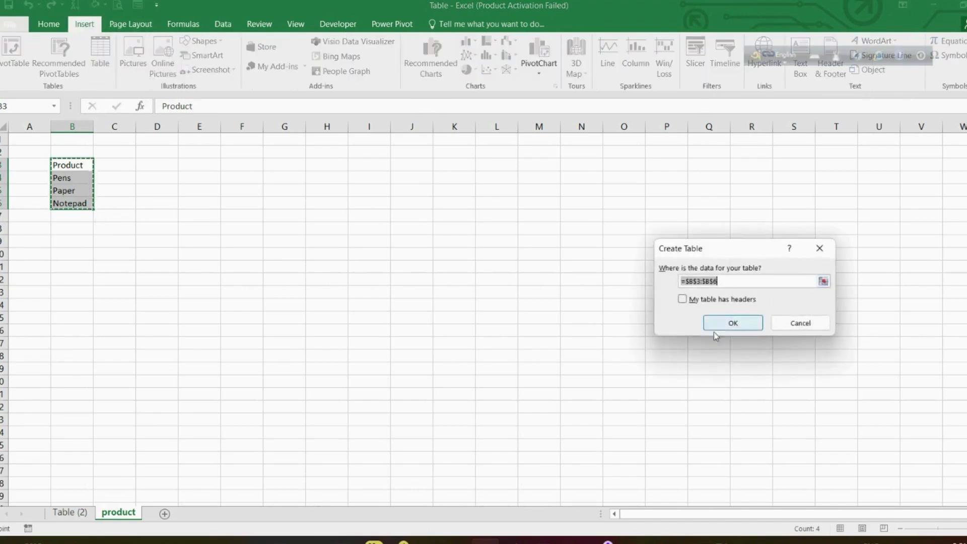
pyautogui.click(683, 300)
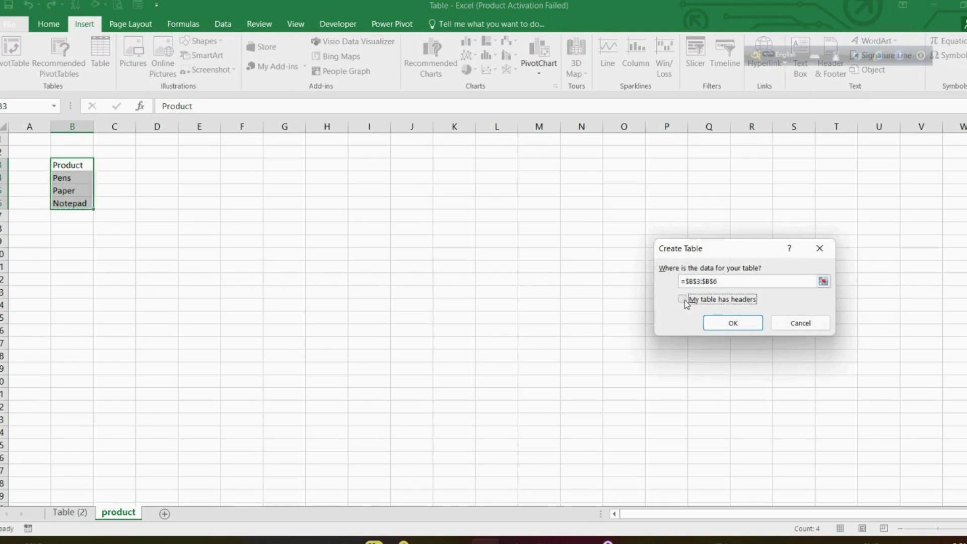
pyautogui.moveTo(726, 249); pyautogui.dragTo(155, 255)
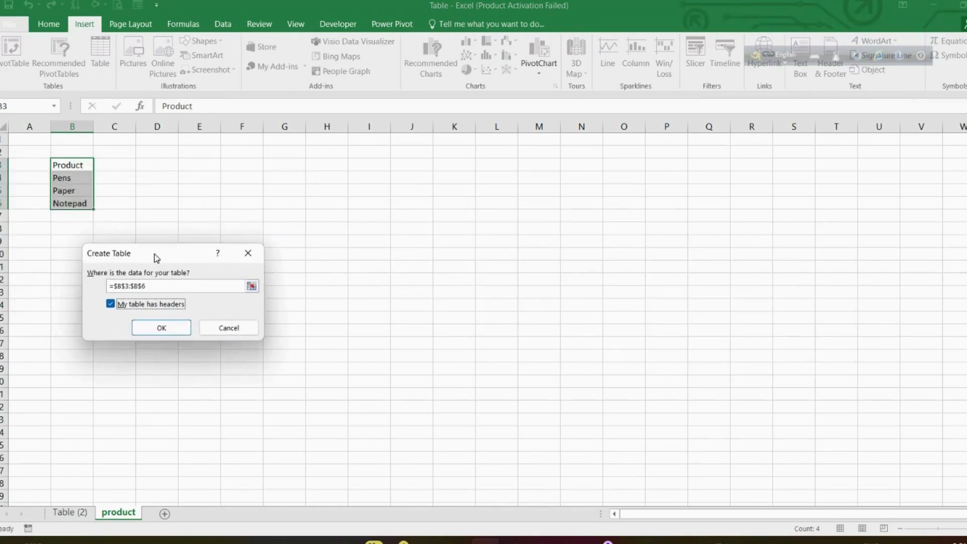
pyautogui.click(161, 328)
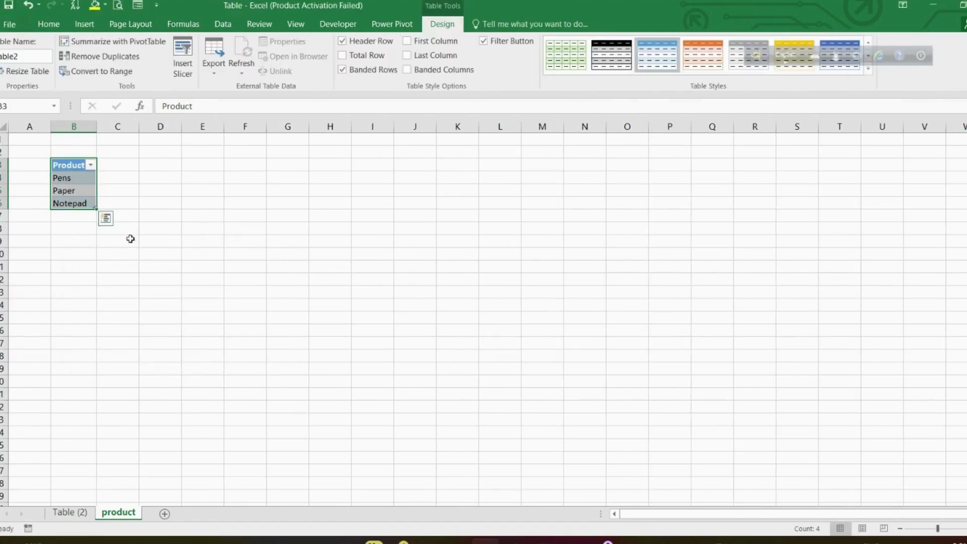
pyautogui.click(156, 240)
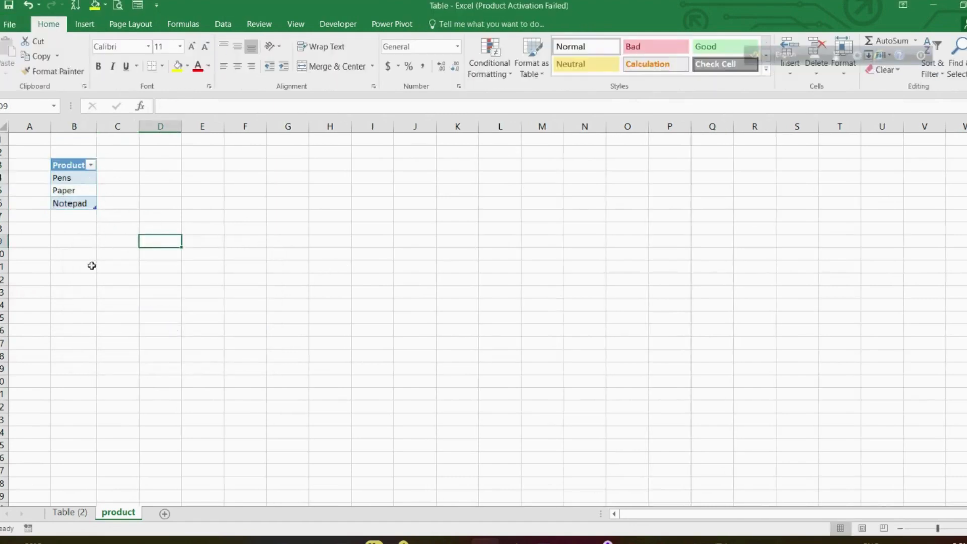
pyautogui.rightClick(113, 513)
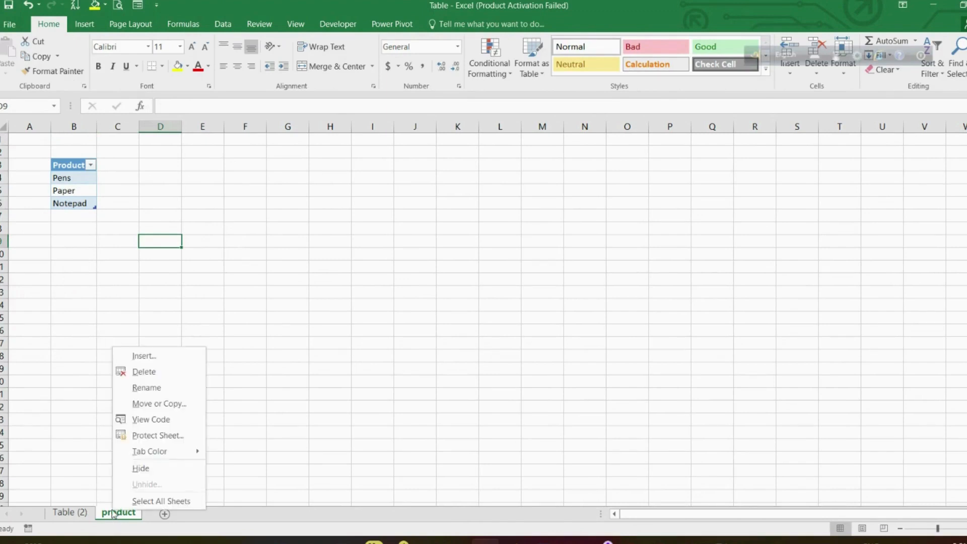
pyautogui.click(360, 243)
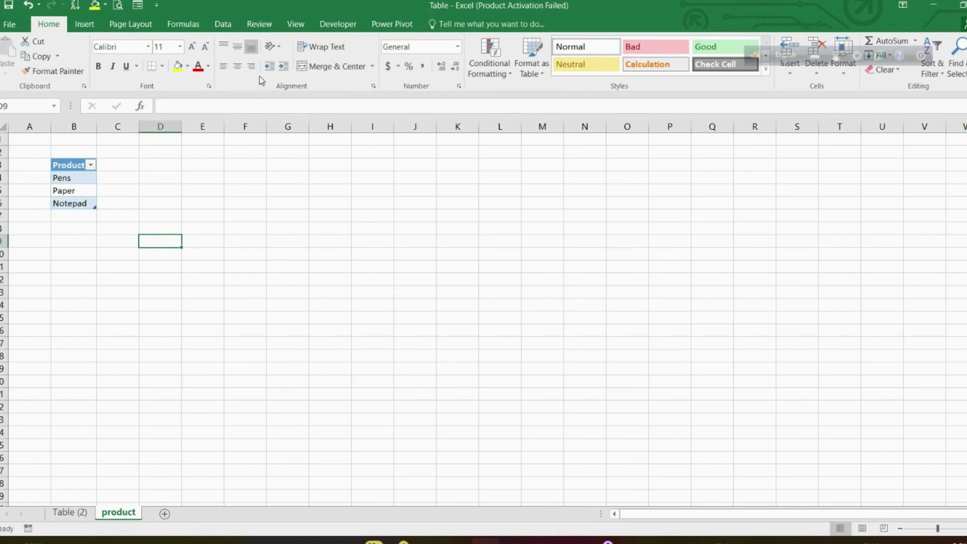
pyautogui.click(77, 514)
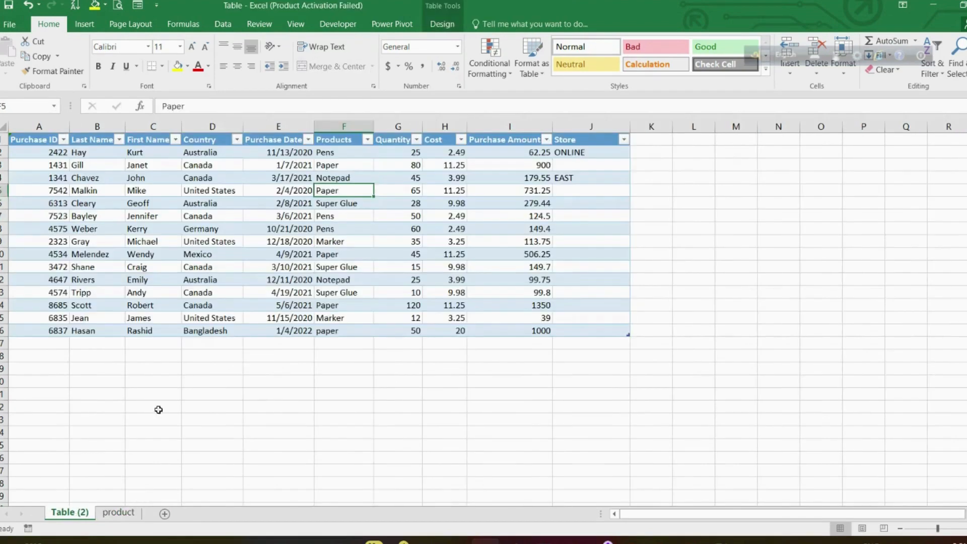
pyautogui.click(130, 514)
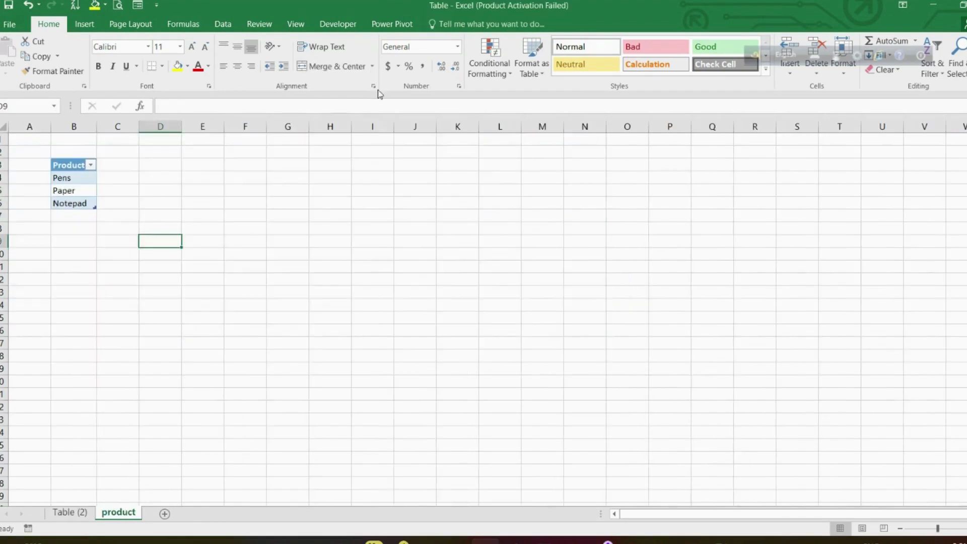
# Open a second window of the workbook, arrange both windows vertically, and show the Table (2) sheet in the new one
pyautogui.click(295, 24)
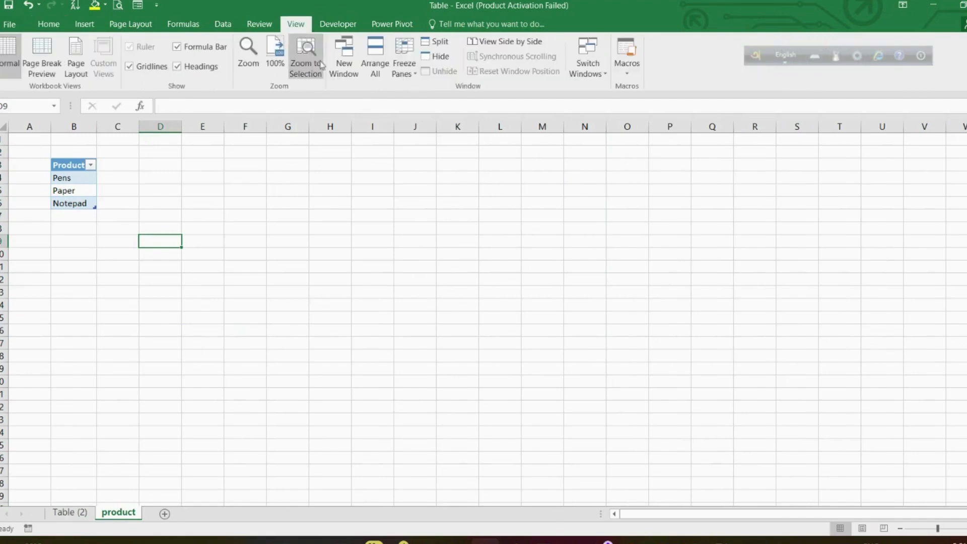
pyautogui.click(346, 71)
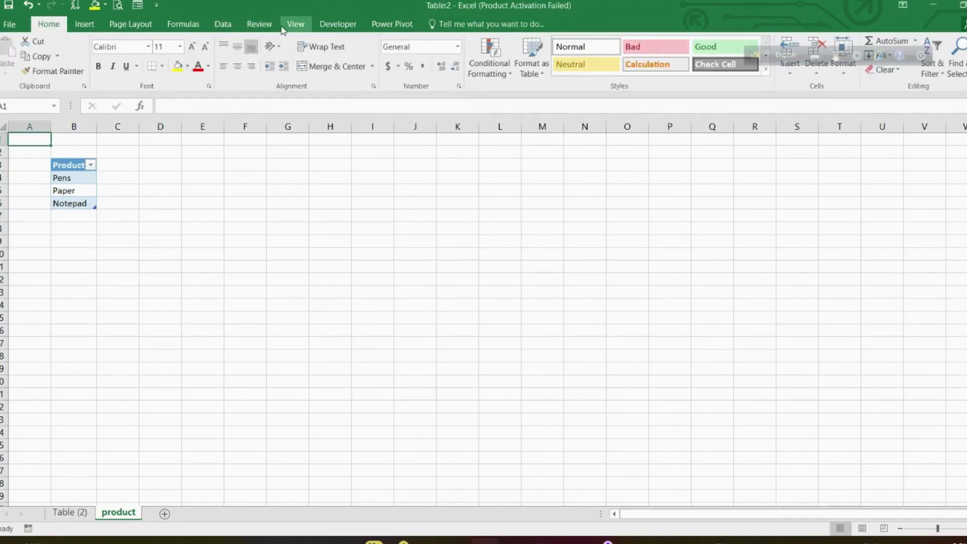
pyautogui.click(292, 25)
pyautogui.click(375, 59)
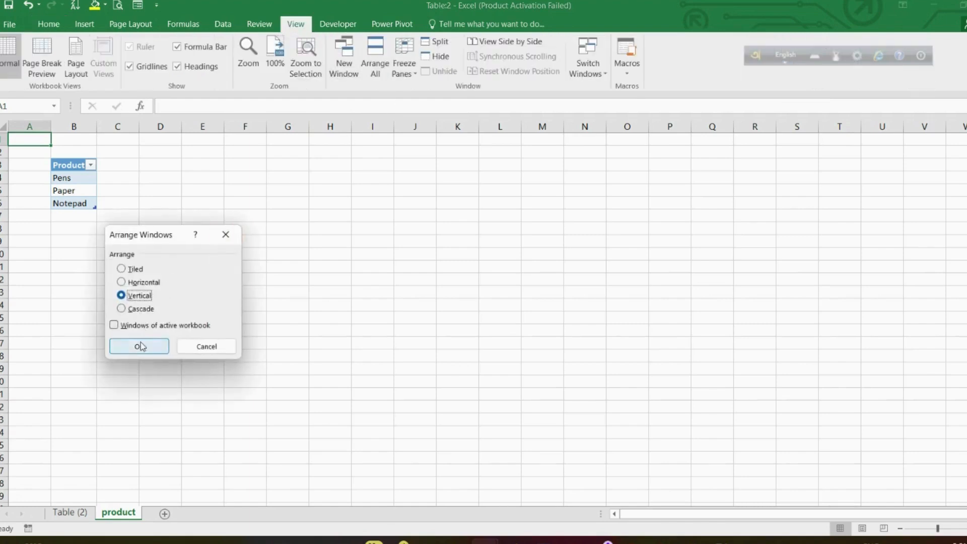
pyautogui.click(140, 346)
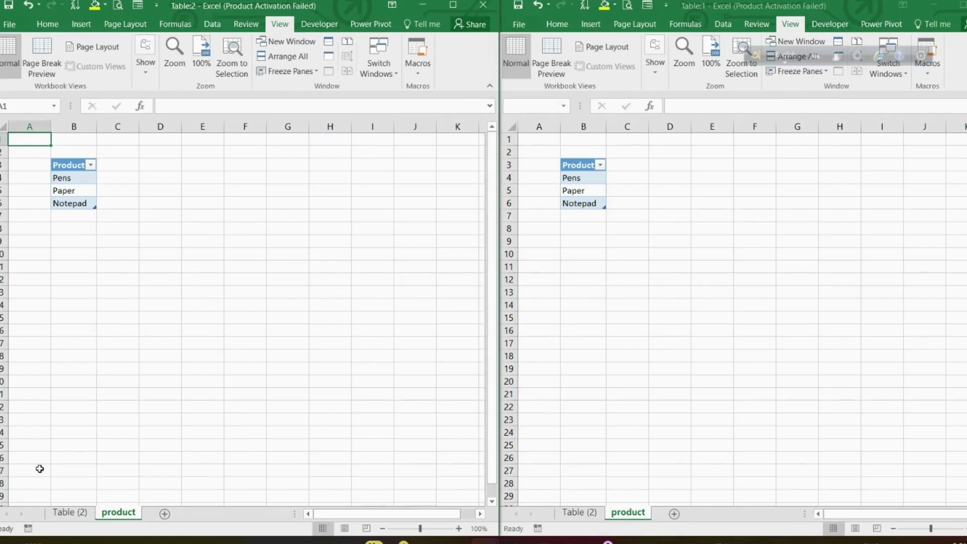
pyautogui.click(69, 514)
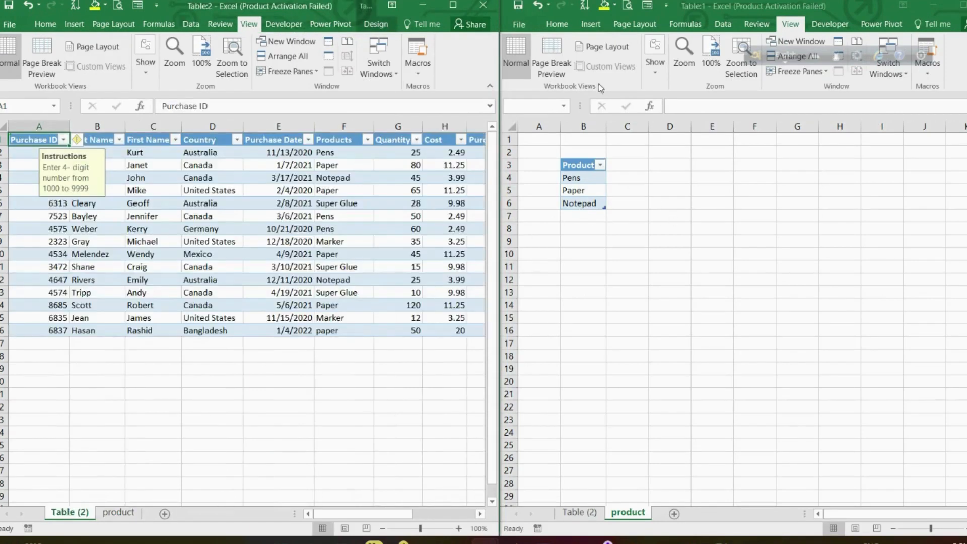
pyautogui.click(571, 187)
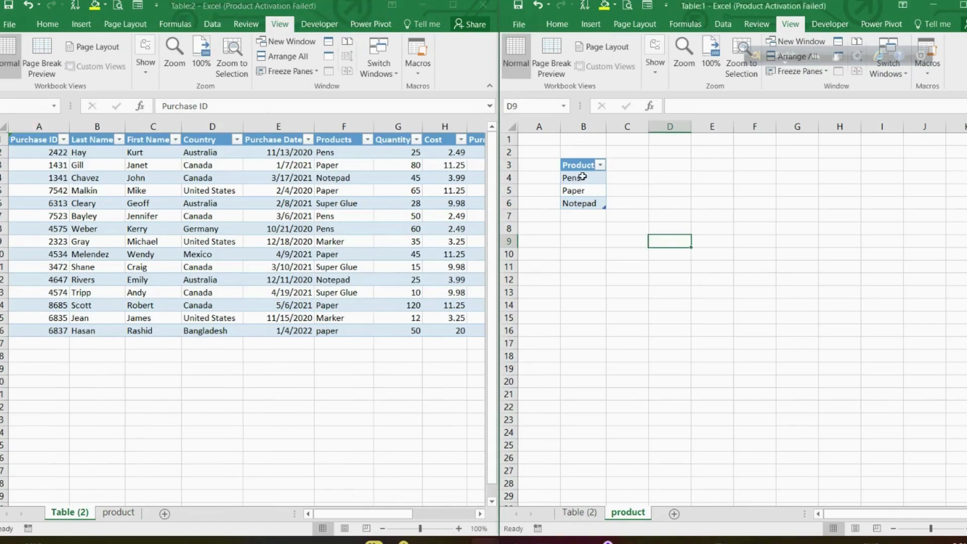
pyautogui.click(351, 152)
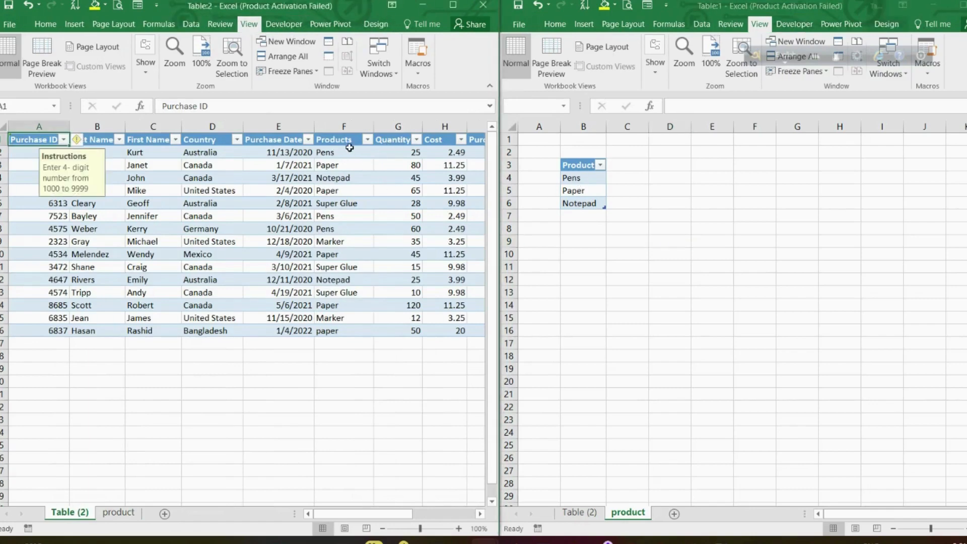
pyautogui.click(635, 181)
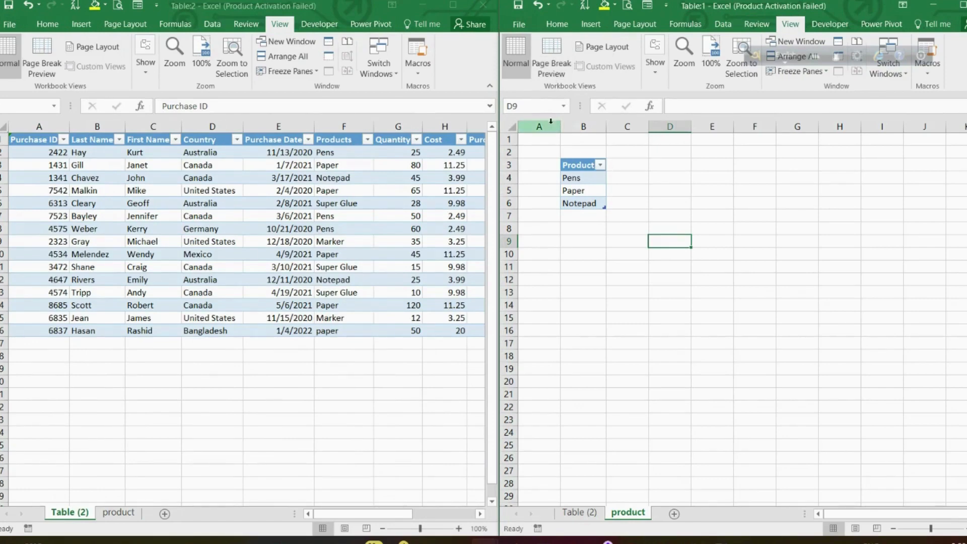
pyautogui.click(590, 170)
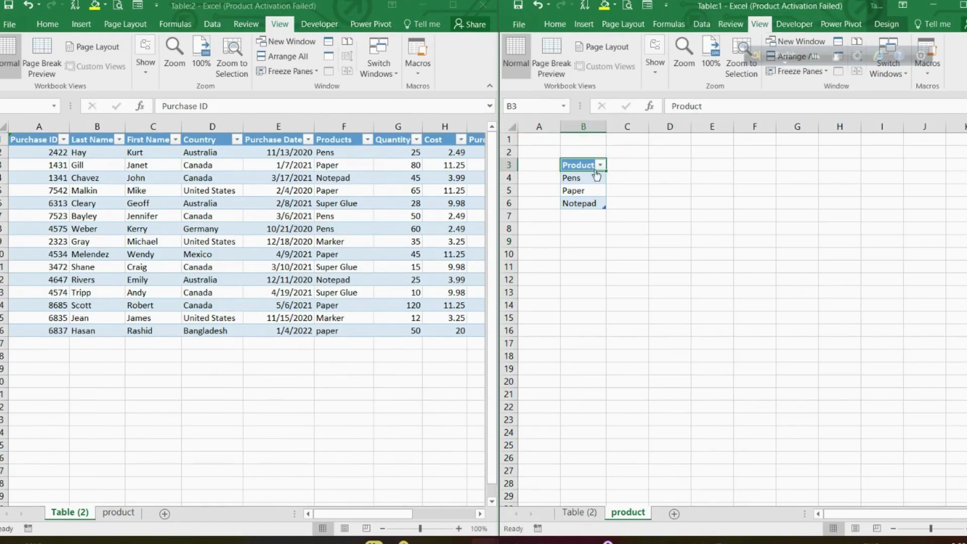
pyautogui.click(590, 199)
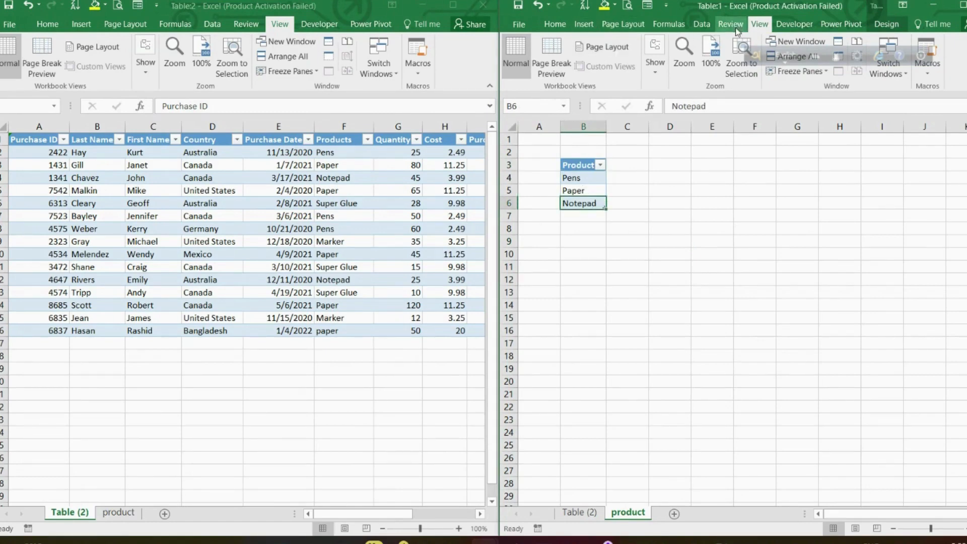
# Name the product list table product_table and select its entries in B4:B6
pyautogui.click(580, 165)
pyautogui.click(701, 24)
pyautogui.click(878, 24)
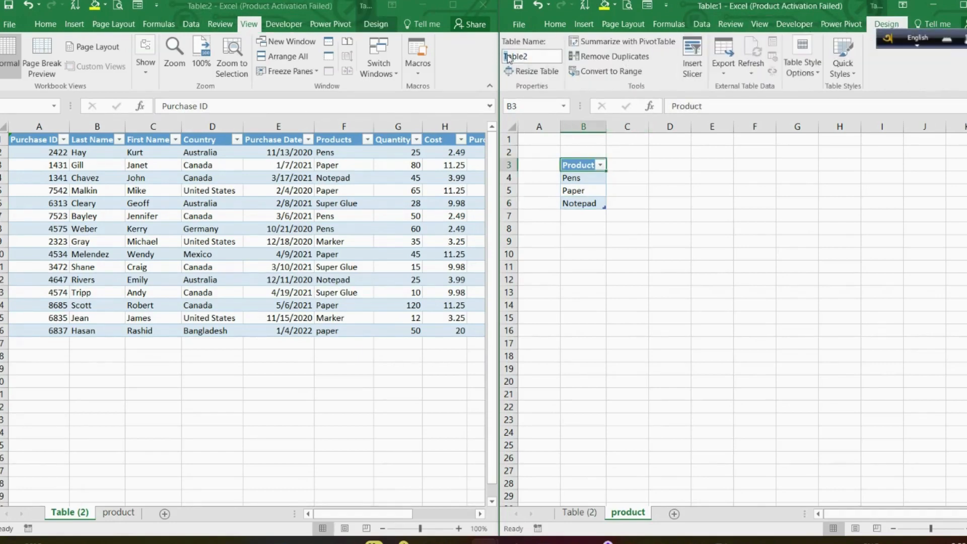
pyautogui.moveTo(508, 58); pyautogui.dragTo(546, 59)
pyautogui.write('product_t')
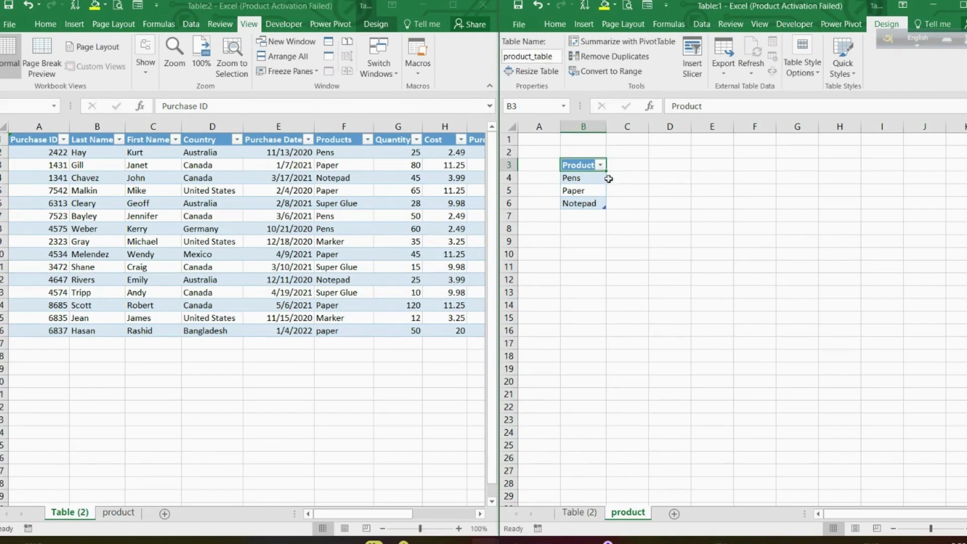
pyautogui.click(580, 176)
pyautogui.moveTo(579, 177); pyautogui.dragTo(584, 202)
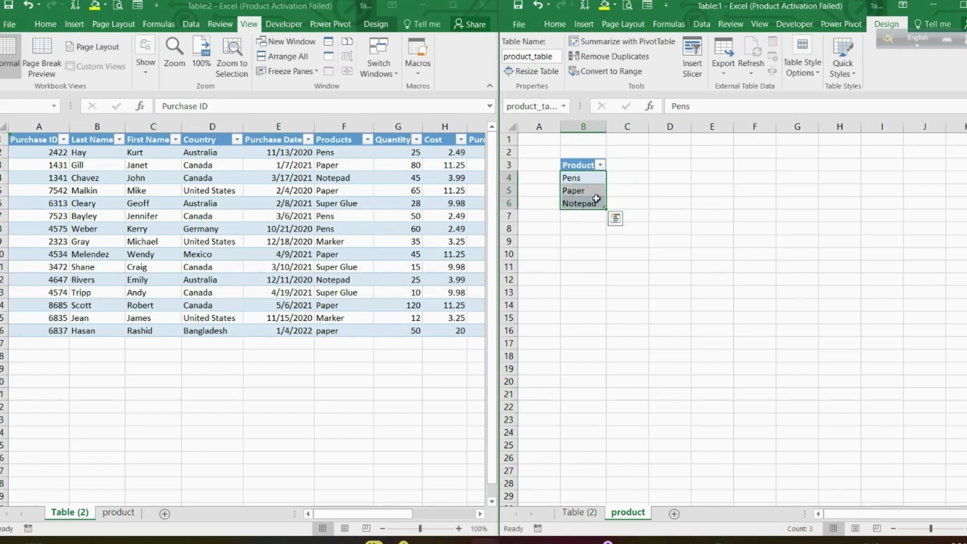
# Apply List data validation to the Products cells F2:F16 on Table (2), using =product!$B$4:$B$6 as the source
pyautogui.click(349, 156)
pyautogui.moveTo(349, 156); pyautogui.dragTo(338, 331)
pyautogui.click(190, 25)
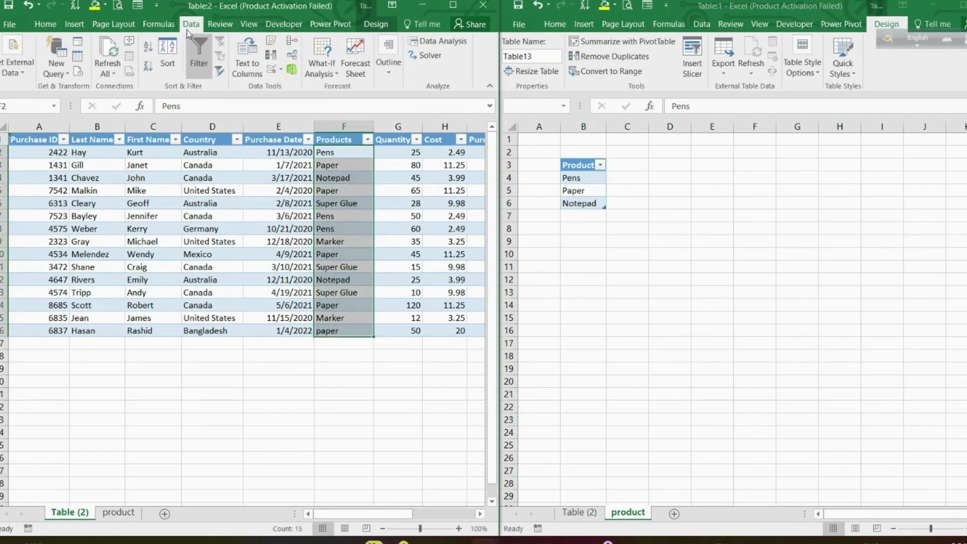
pyautogui.click(276, 73)
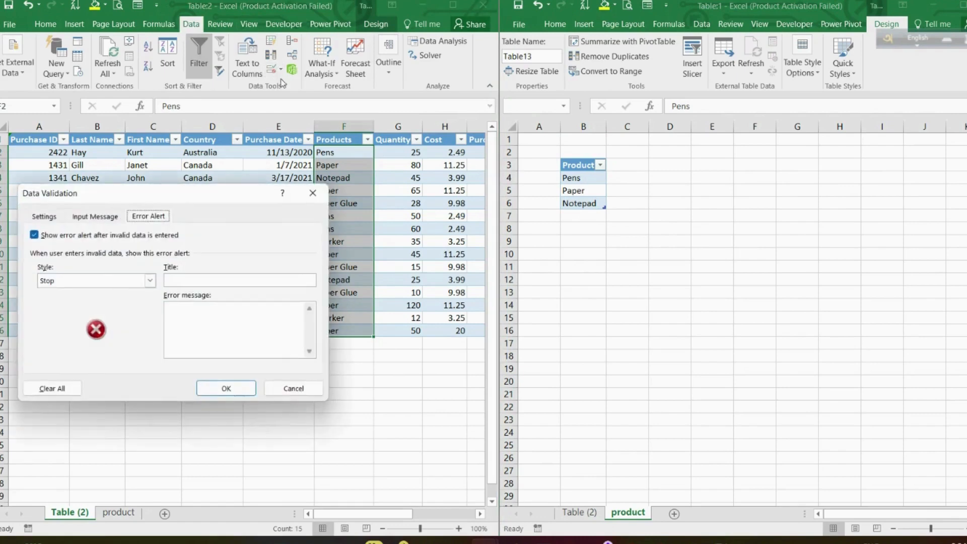
pyautogui.click(43, 217)
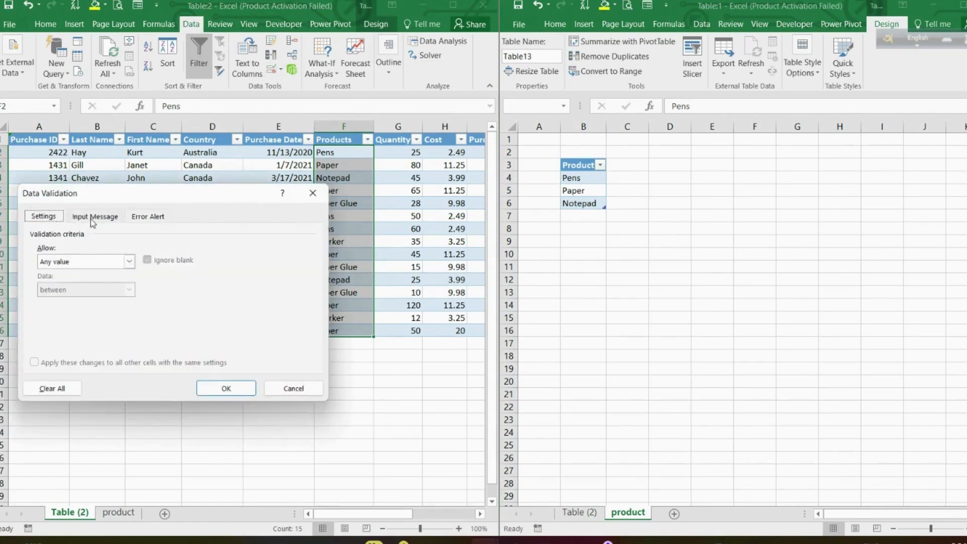
pyautogui.click(129, 261)
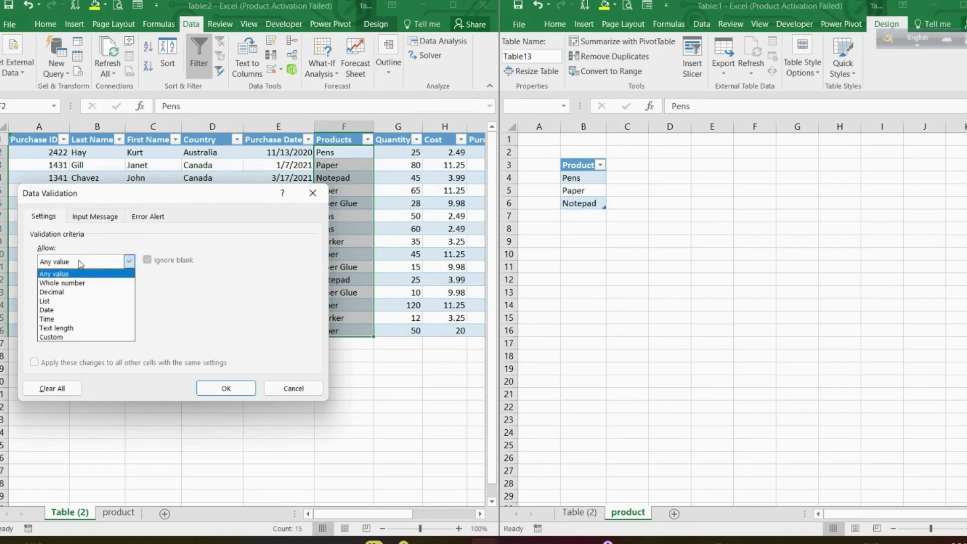
pyautogui.click(80, 291)
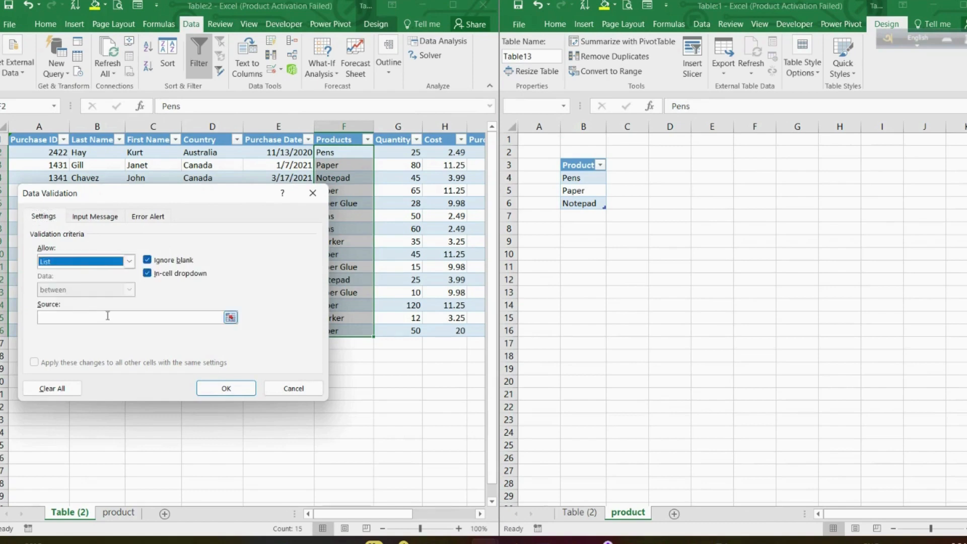
pyautogui.click(230, 318)
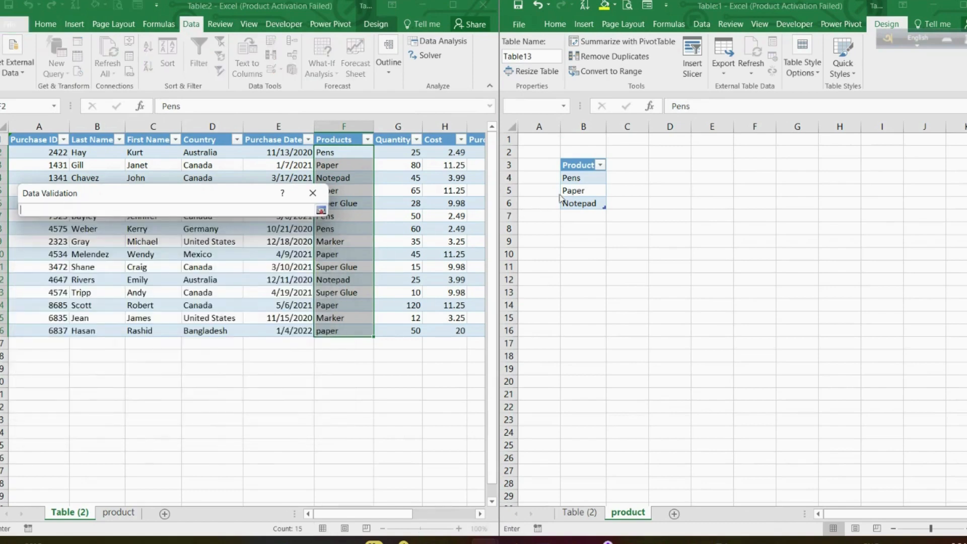
pyautogui.moveTo(580, 179); pyautogui.dragTo(583, 201)
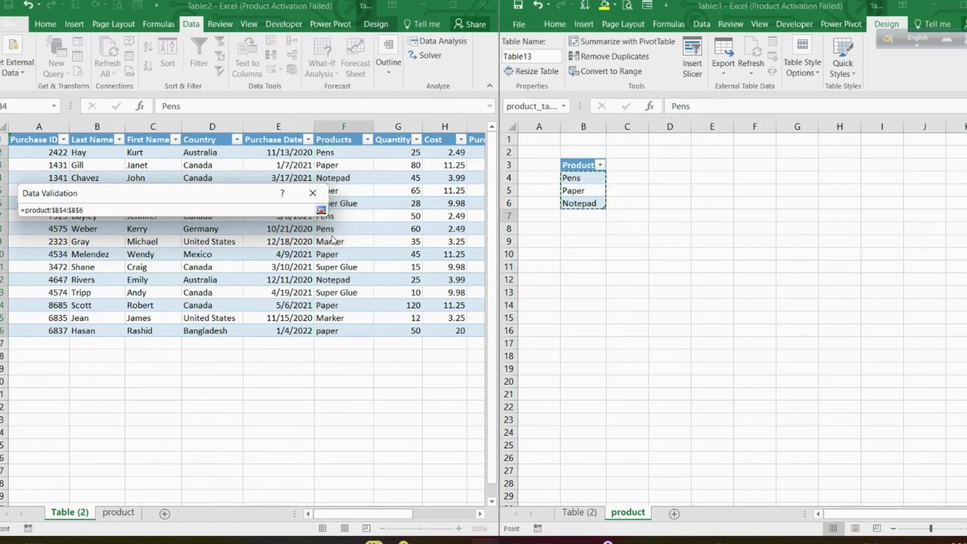
pyautogui.click(321, 212)
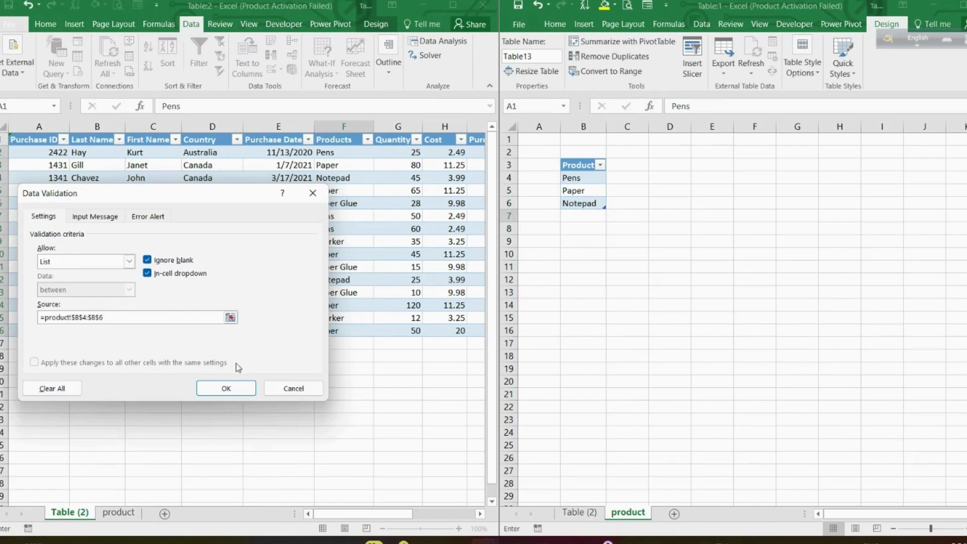
pyautogui.click(231, 386)
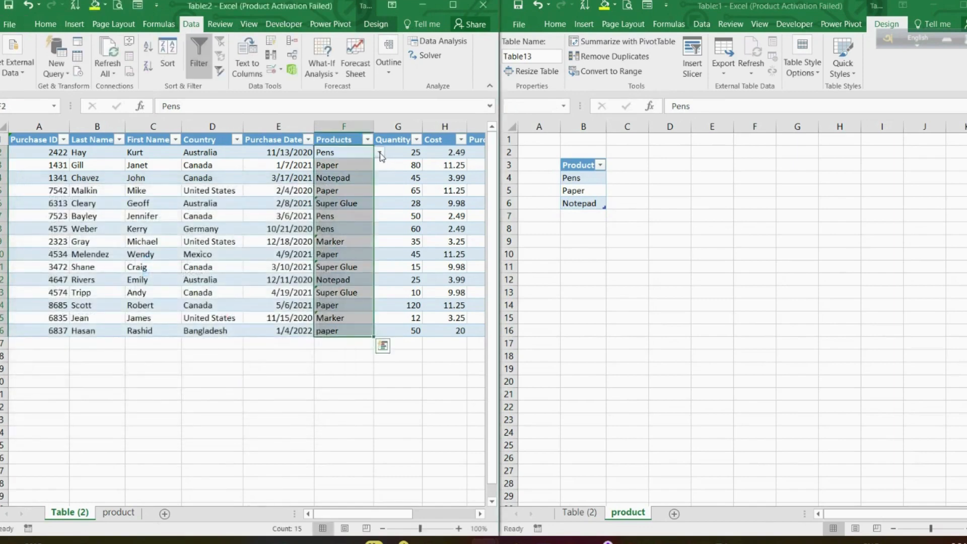
# Check the dropdown options in Products cells F2 to F4 against the entries in the product sheet's table
pyautogui.click(380, 153)
pyautogui.click(379, 153)
pyautogui.click(363, 167)
pyautogui.click(380, 165)
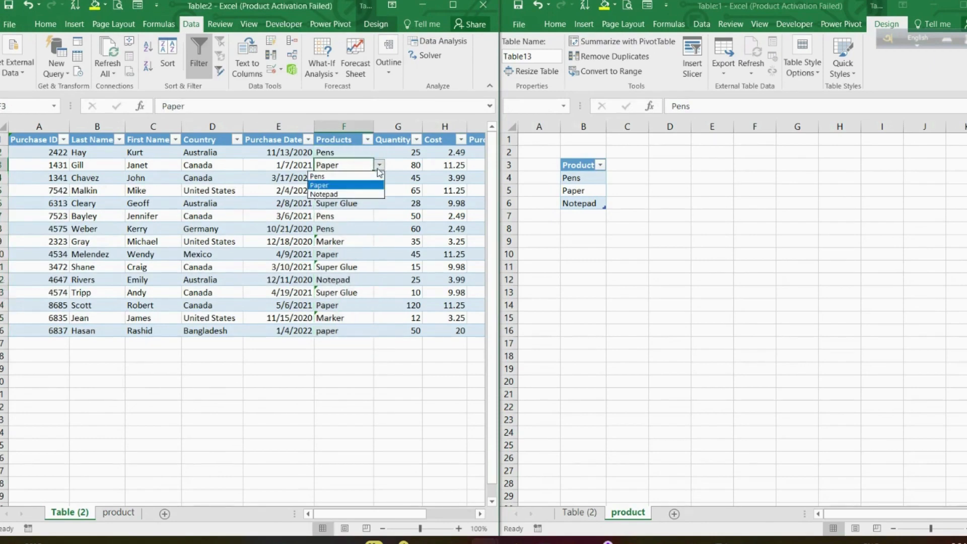
pyautogui.click(352, 219)
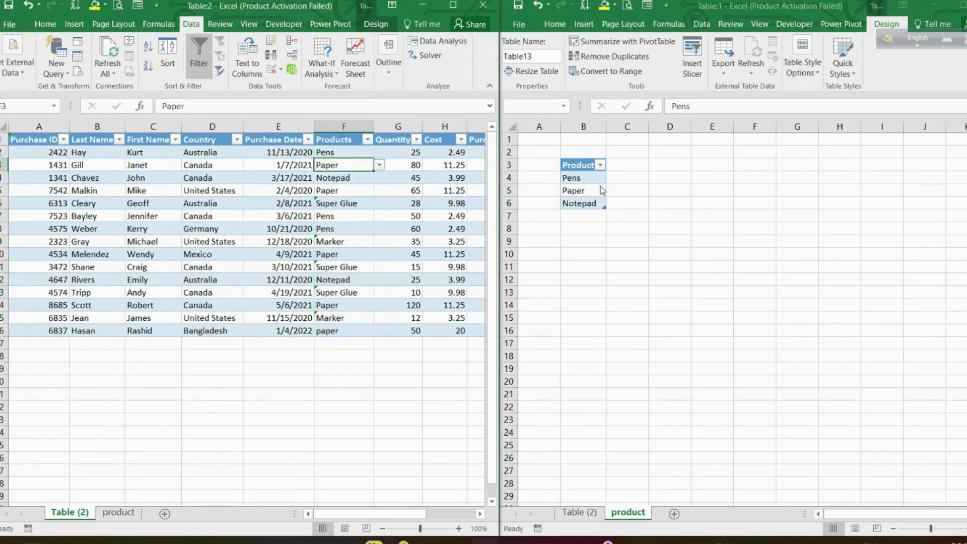
pyautogui.moveTo(603, 202); pyautogui.dragTo(594, 174)
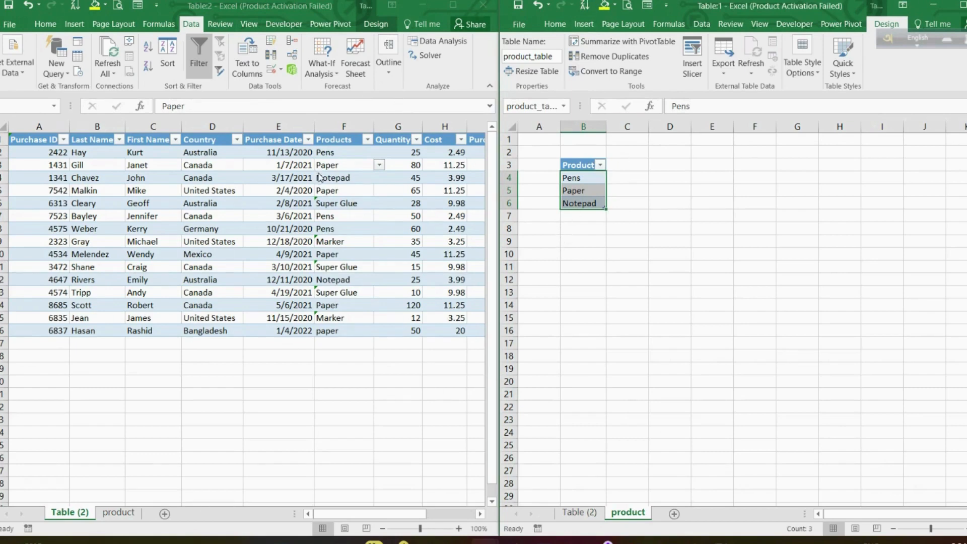
pyautogui.click(372, 179)
pyautogui.click(364, 179)
pyautogui.click(379, 178)
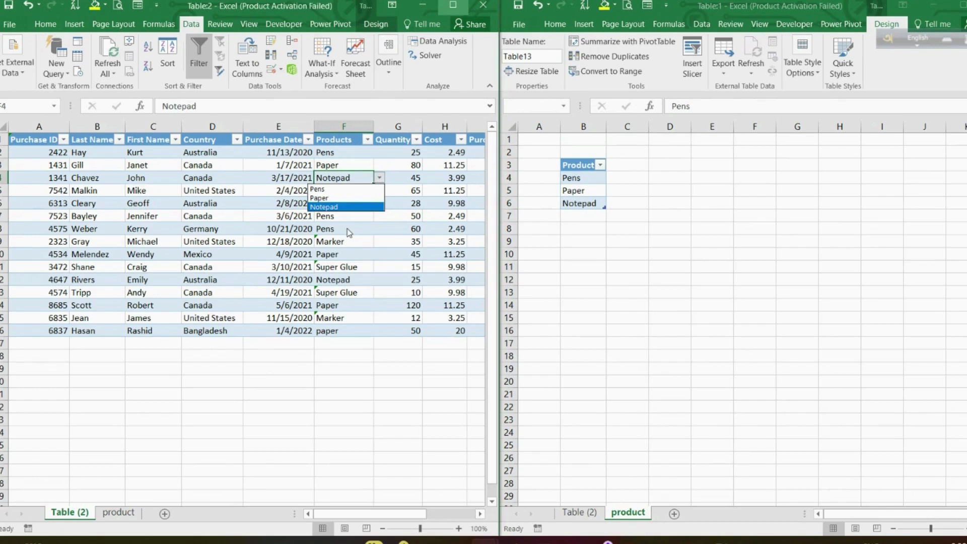
pyautogui.press('Escape')
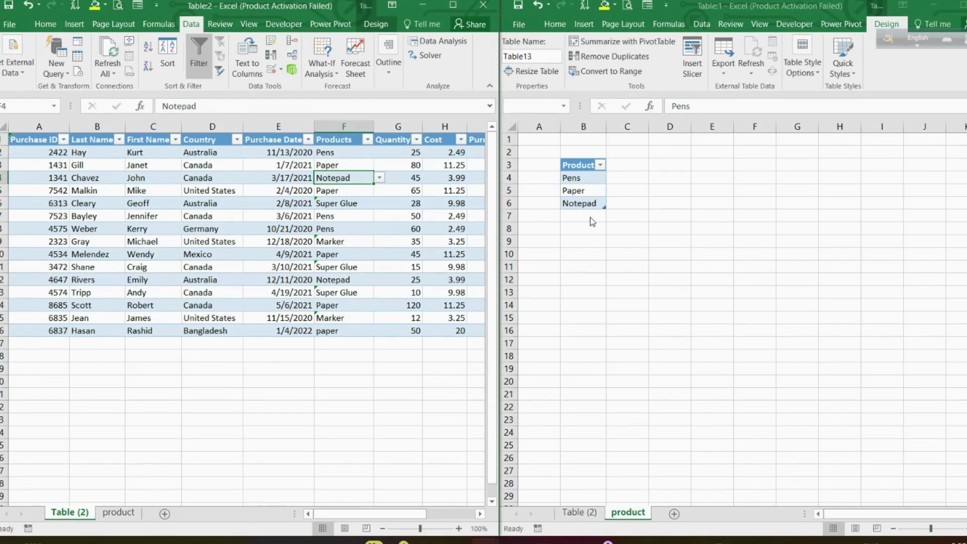
# Build the reference =product_table[Product] in cell D5 of the product sheet, copy its text, and clear it from the cell
pyautogui.click(669, 206)
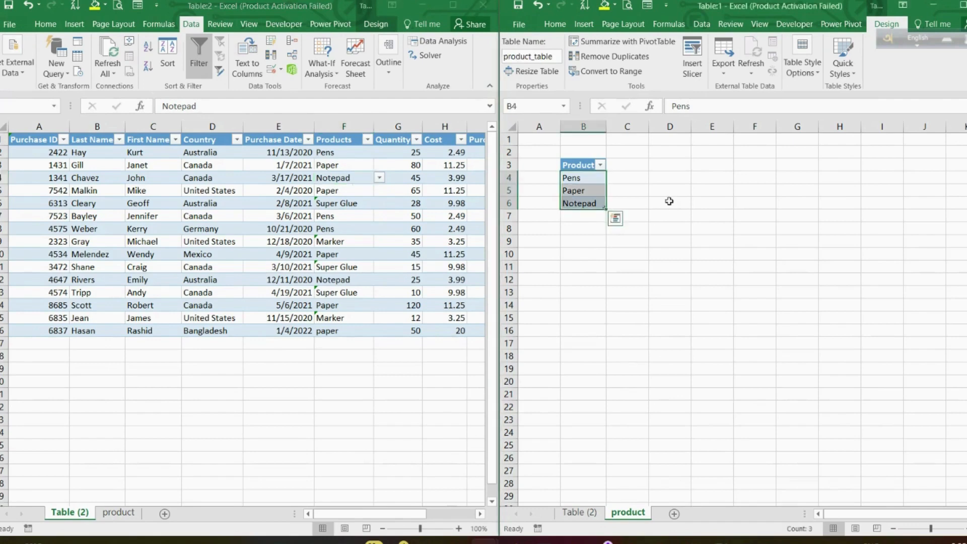
pyautogui.click(671, 190)
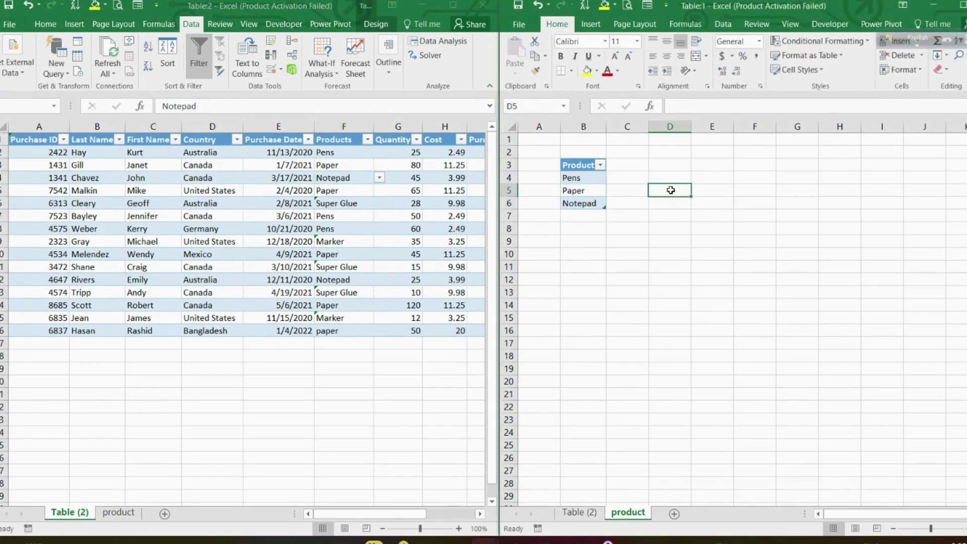
pyautogui.write('=')
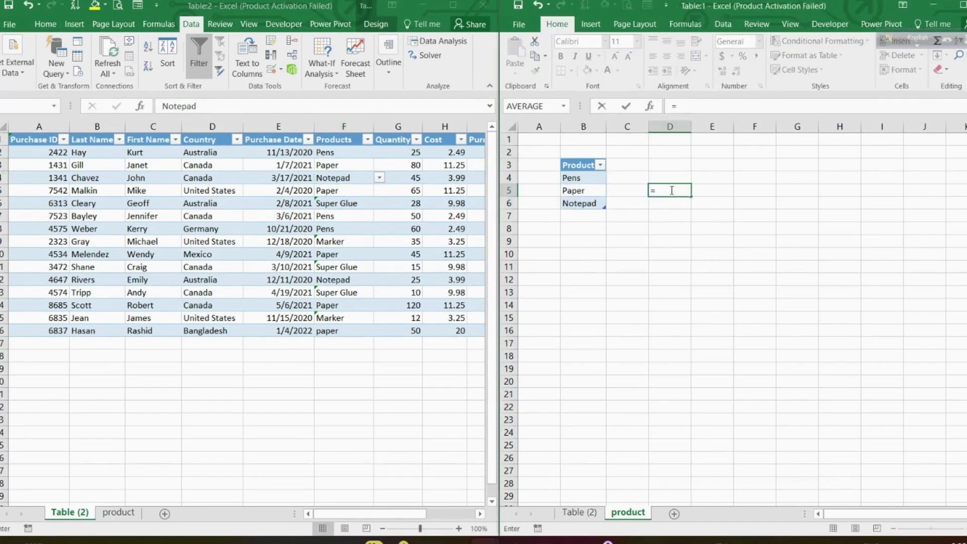
pyautogui.moveTo(582, 177); pyautogui.dragTo(580, 203)
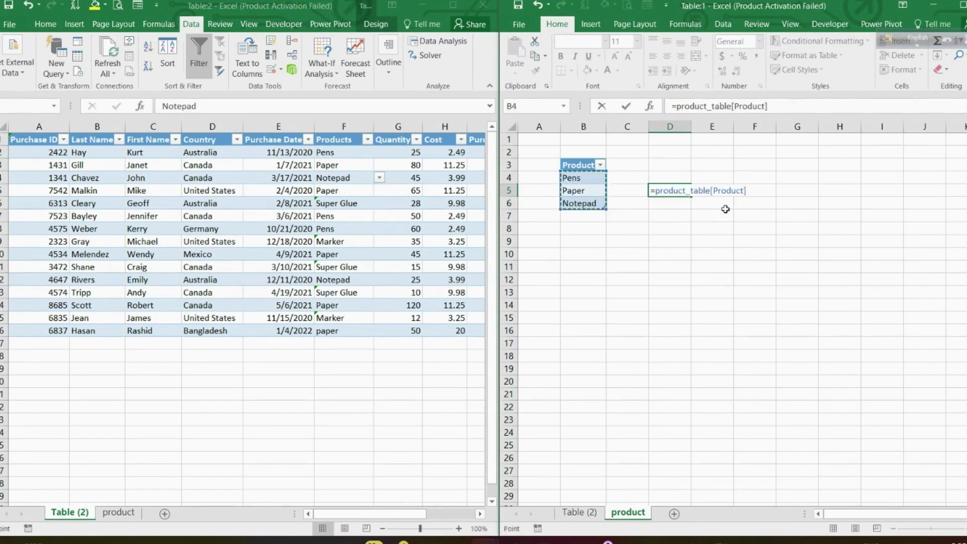
pyautogui.moveTo(747, 192); pyautogui.dragTo(650, 192)
pyautogui.rightClick(669, 200)
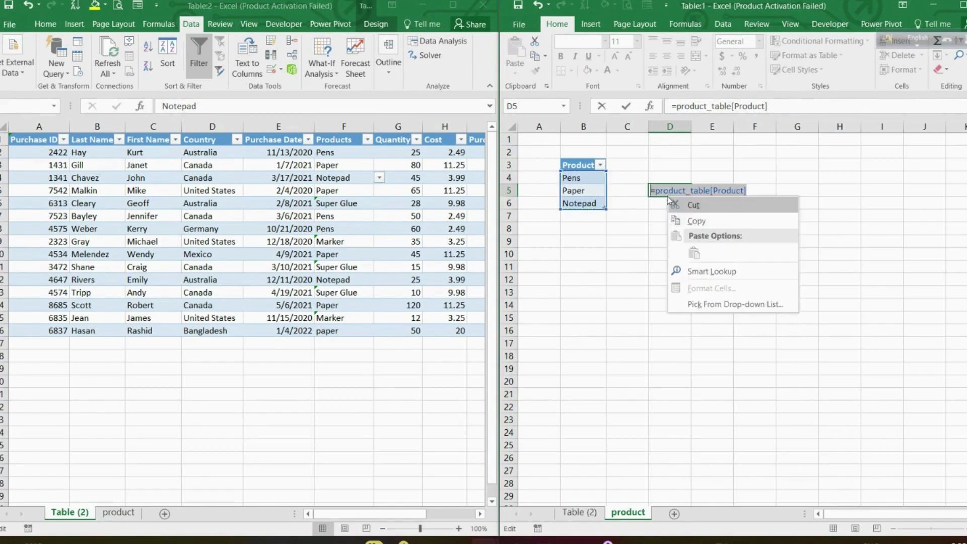
pyautogui.click(695, 221)
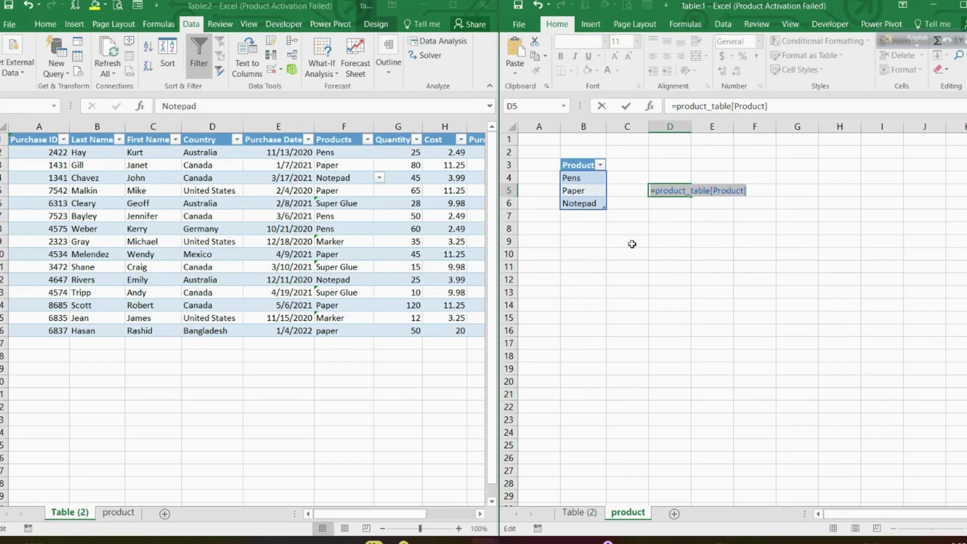
pyautogui.press('BackSpace')
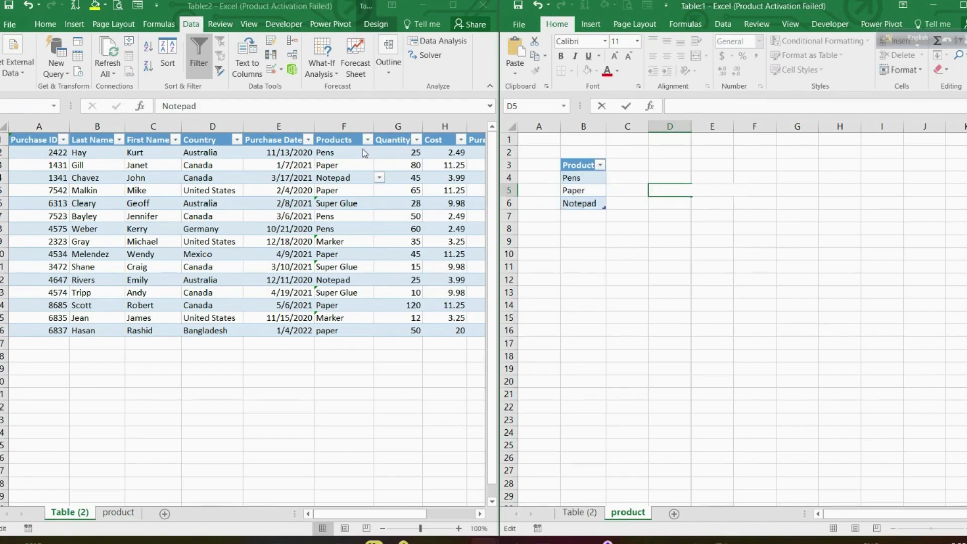
# Open the data validation for Products cells F2:F16 on Table (2) and try =product_table[Product] as the list source
pyautogui.moveTo(357, 153); pyautogui.dragTo(356, 331)
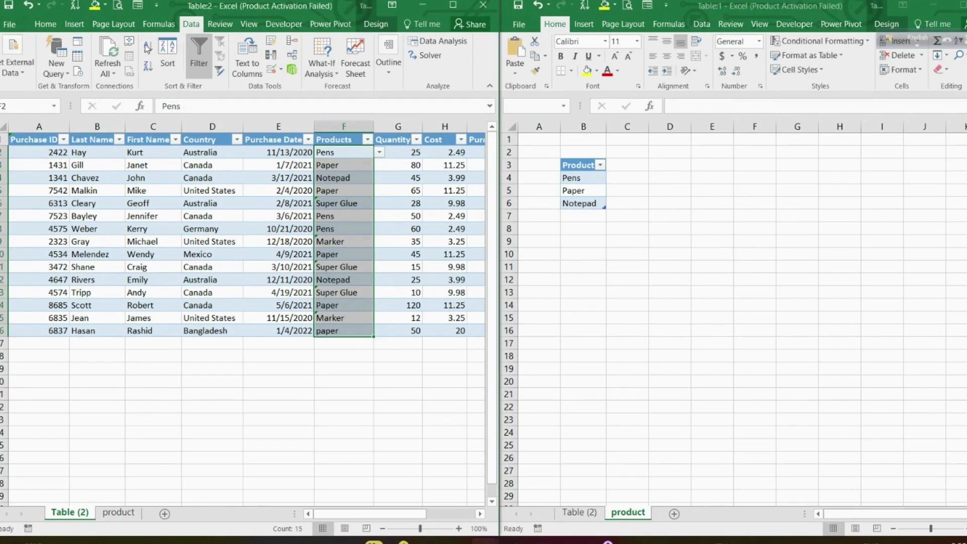
pyautogui.click(276, 72)
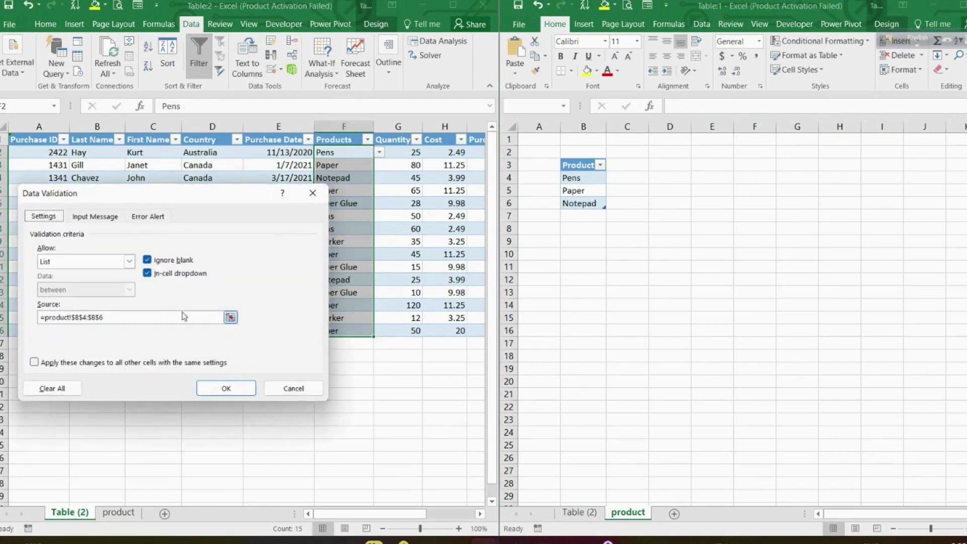
pyautogui.click(166, 320)
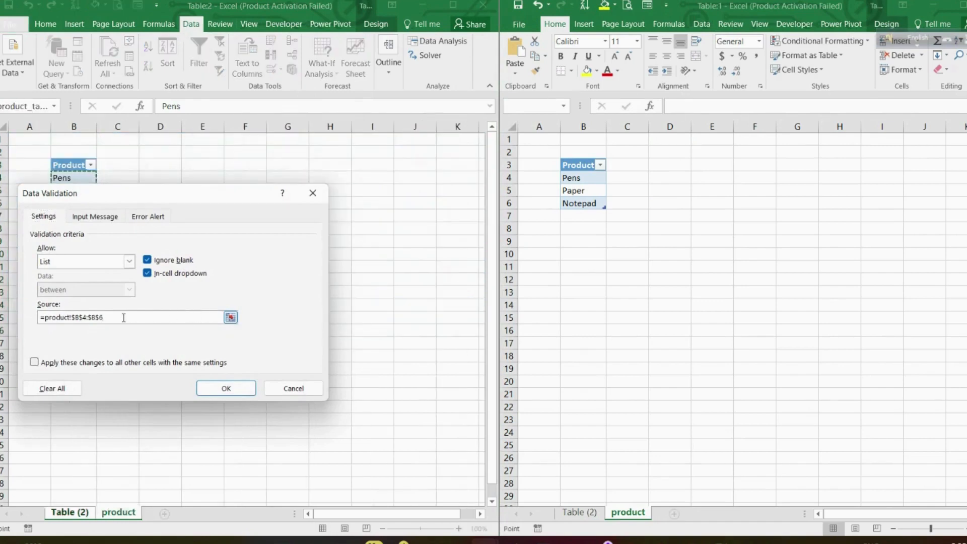
pyautogui.moveTo(124, 318); pyautogui.dragTo(27, 318)
pyautogui.rightClick(70, 318)
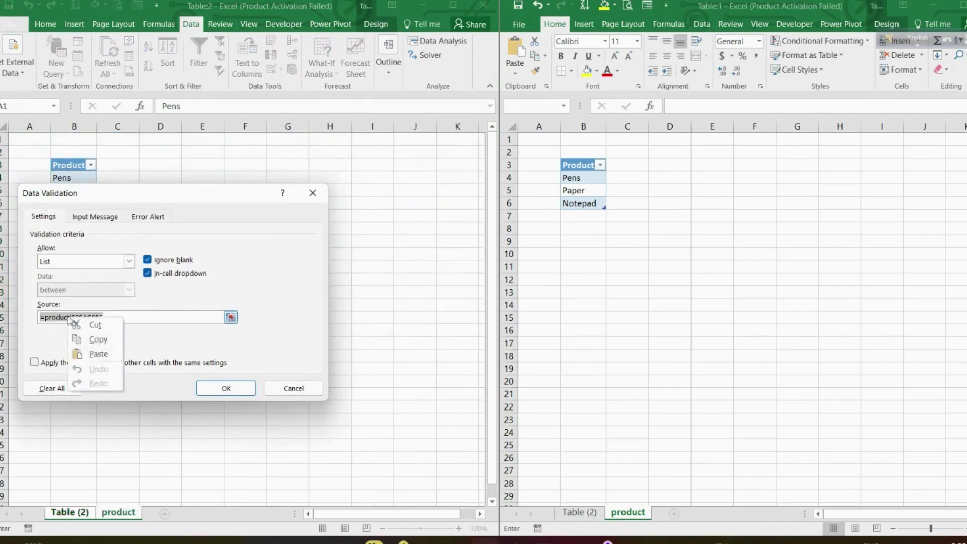
pyautogui.click(98, 353)
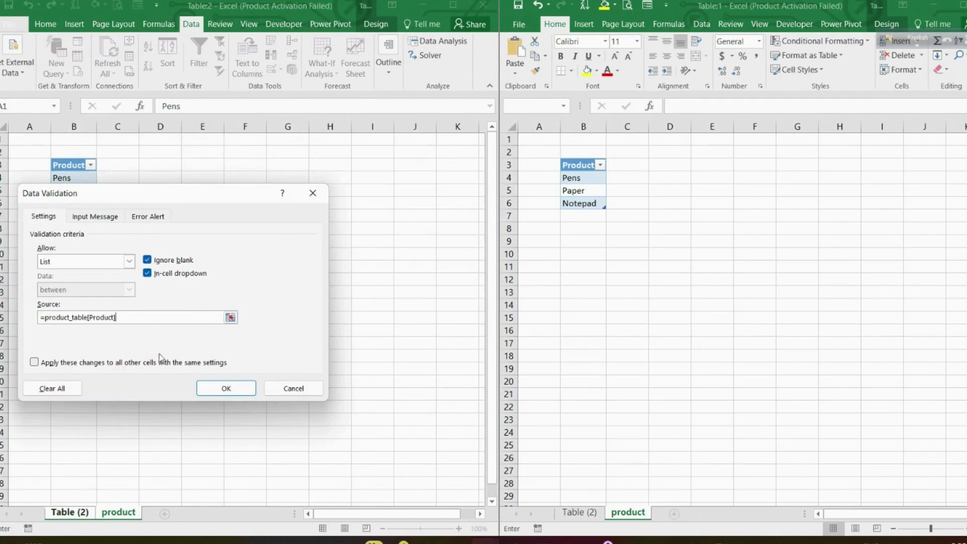
pyautogui.click(229, 393)
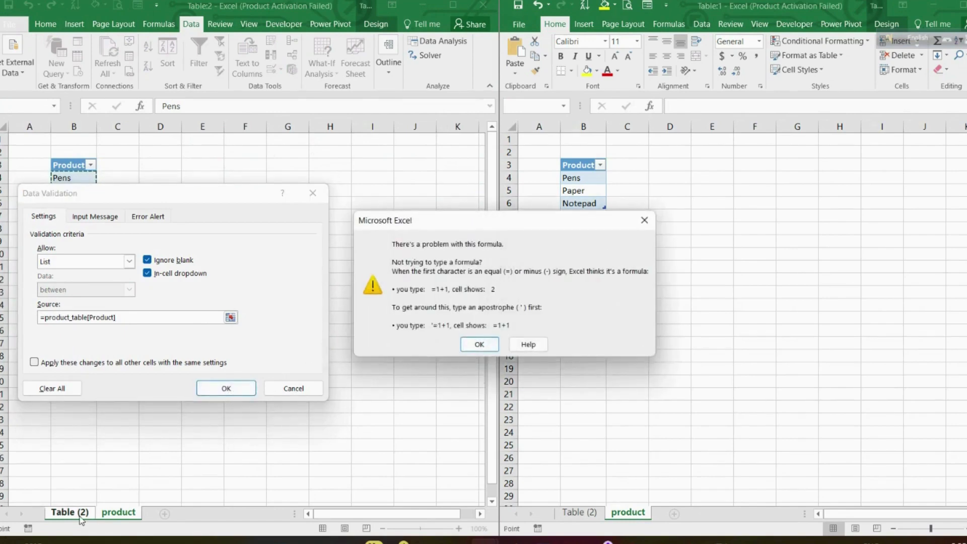
pyautogui.click(477, 346)
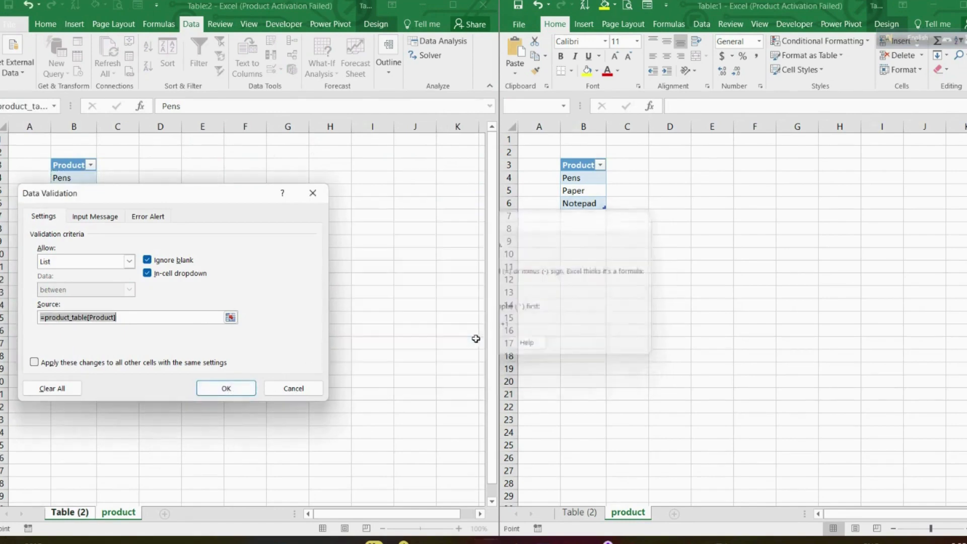
# Return to the Table (2) sheet and apply =indirect("product_table[Product]") as the source of the Products list validation
pyautogui.click(79, 514)
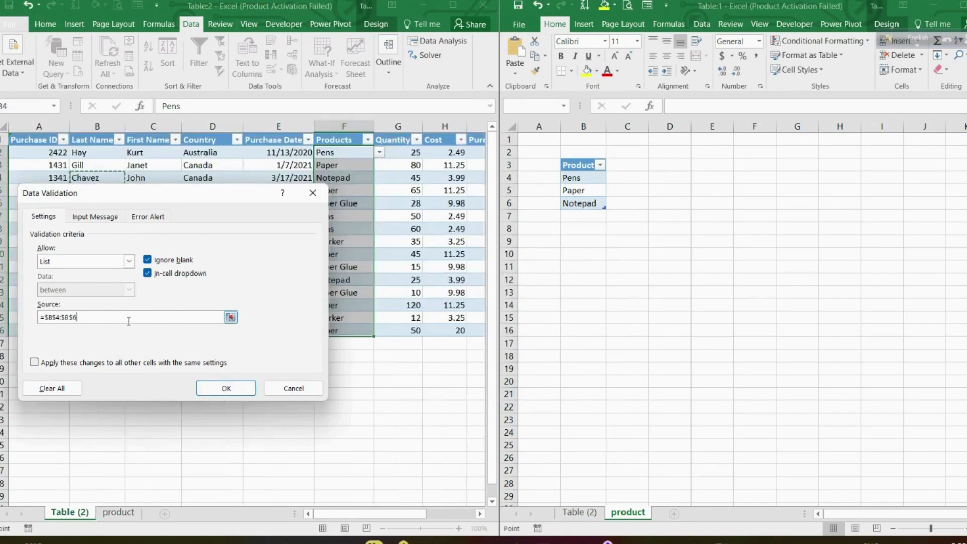
pyautogui.moveTo(79, 318); pyautogui.dragTo(36, 317)
pyautogui.rightClick(60, 321)
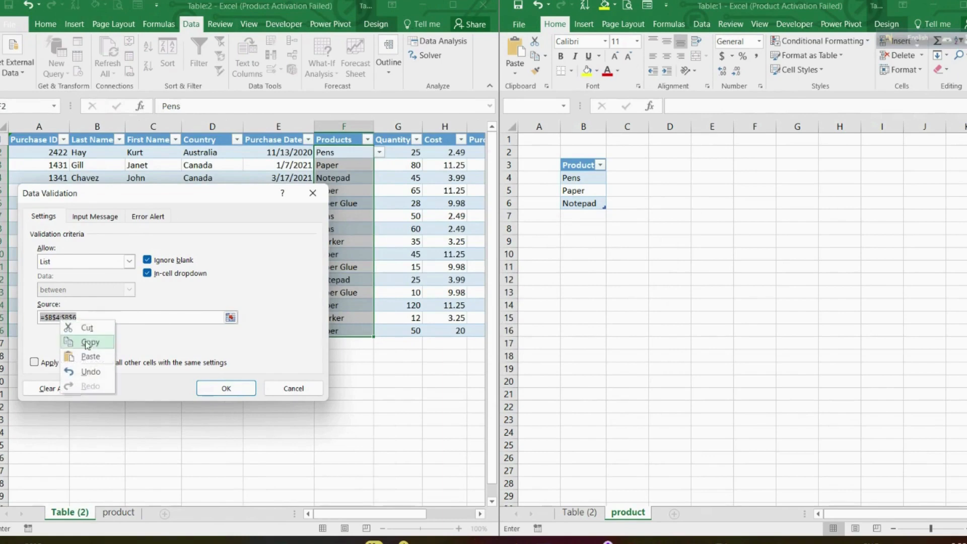
pyautogui.click(91, 356)
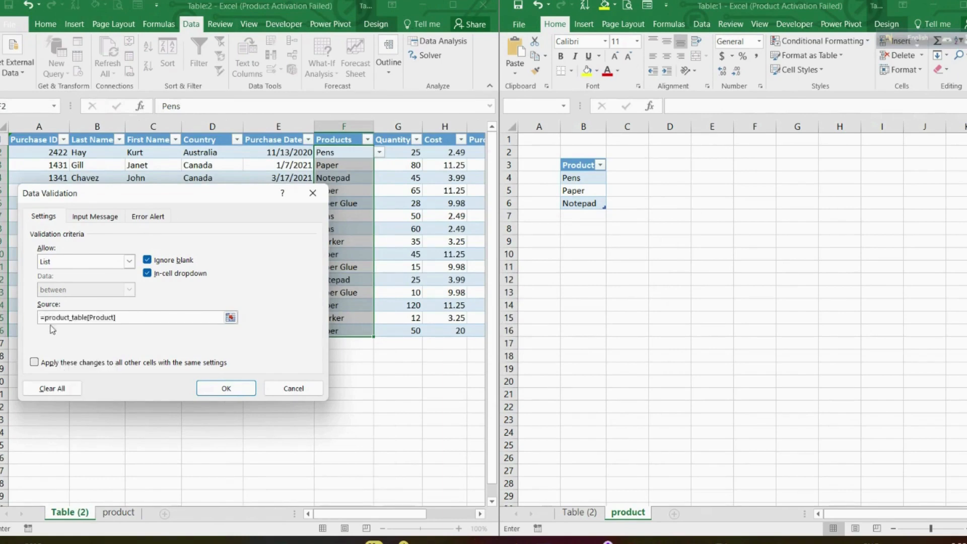
pyautogui.write('indirect("')
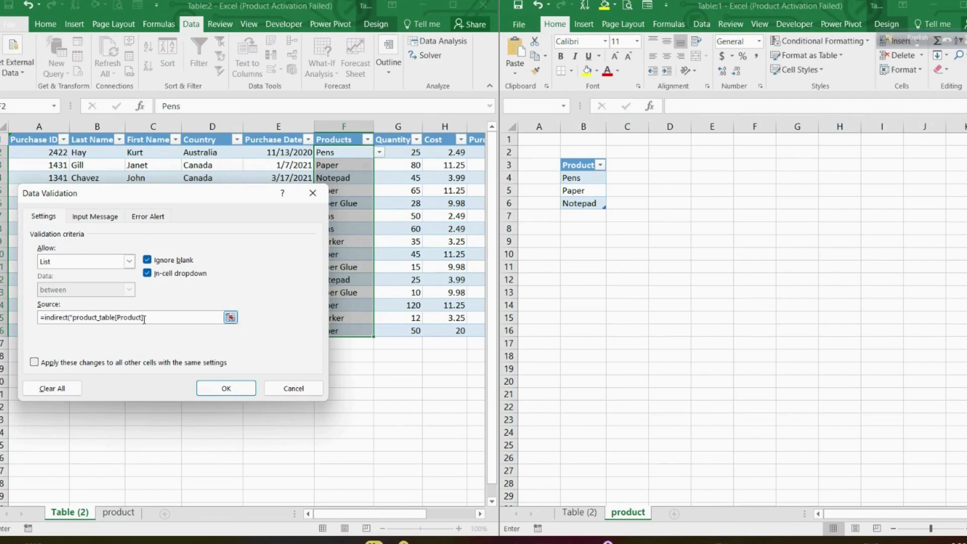
pyautogui.write('"')
pyautogui.click(225, 389)
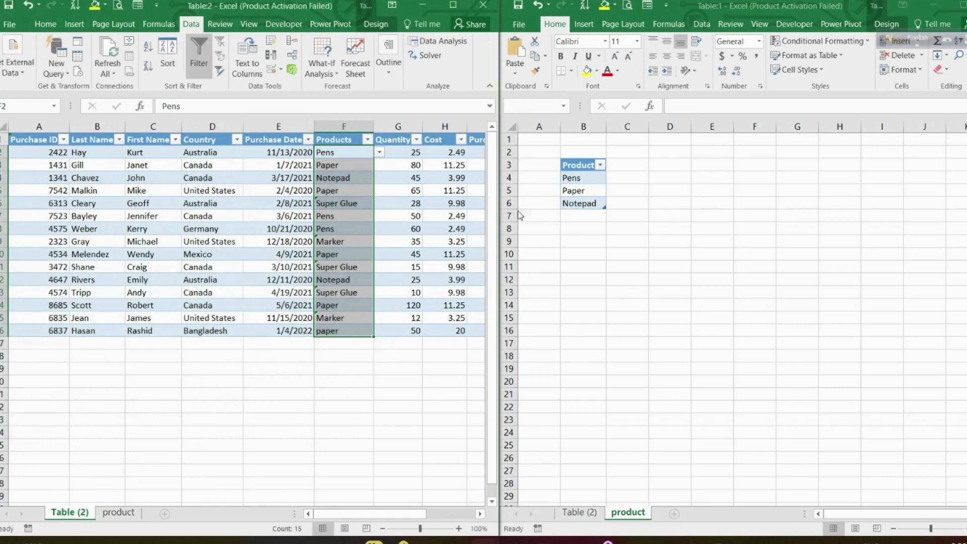
# Check the dropdown options in Products cell F6 on Table (2)
pyautogui.click(353, 203)
pyautogui.click(377, 206)
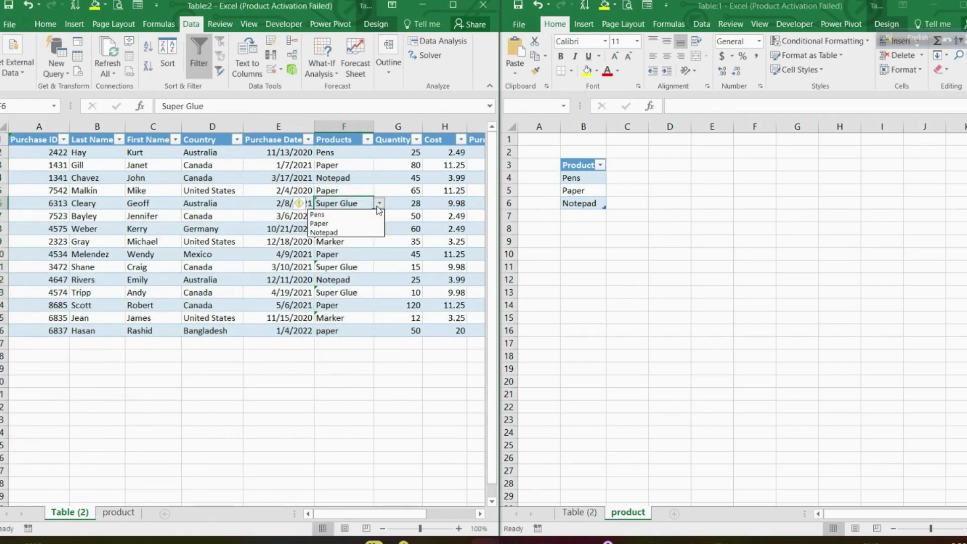
pyautogui.click(357, 182)
# Add pencil to the product table in cell B7 and check the dropdown in Products cell F6
pyautogui.click(569, 217)
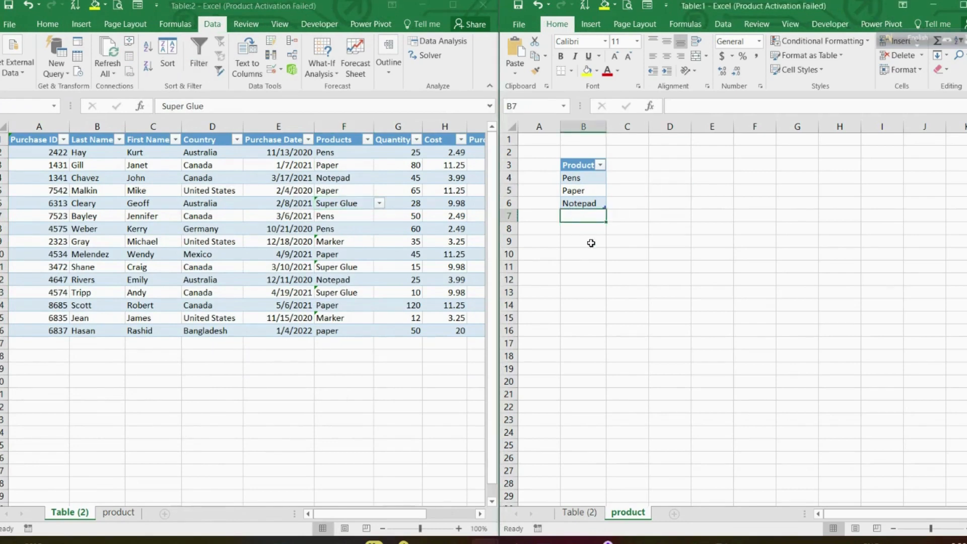
pyautogui.write('pen')
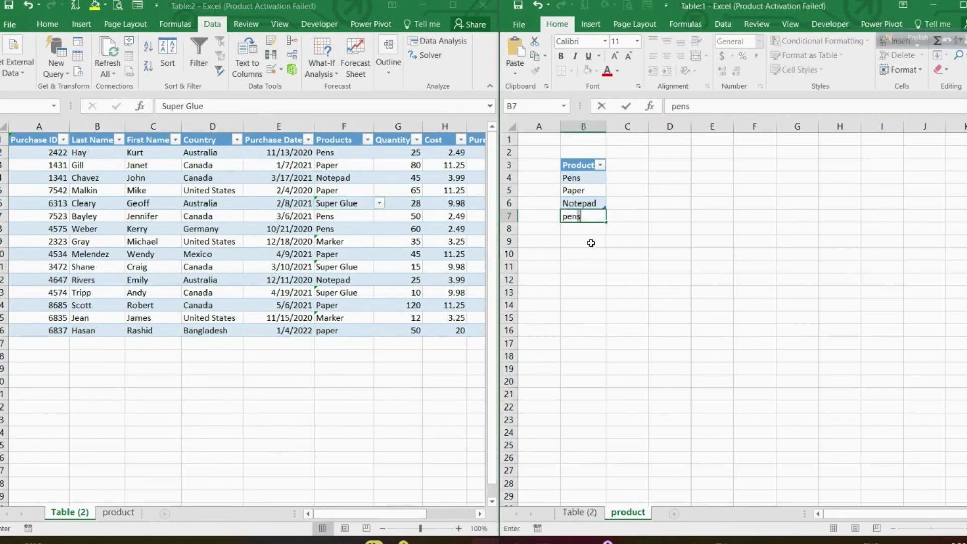
pyautogui.write('cil')
pyautogui.press('Return')
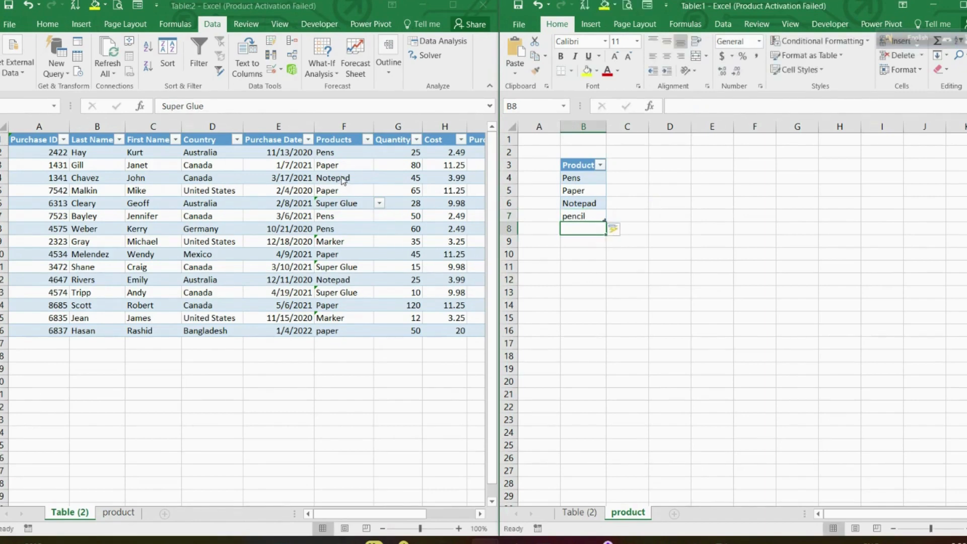
pyautogui.click(376, 204)
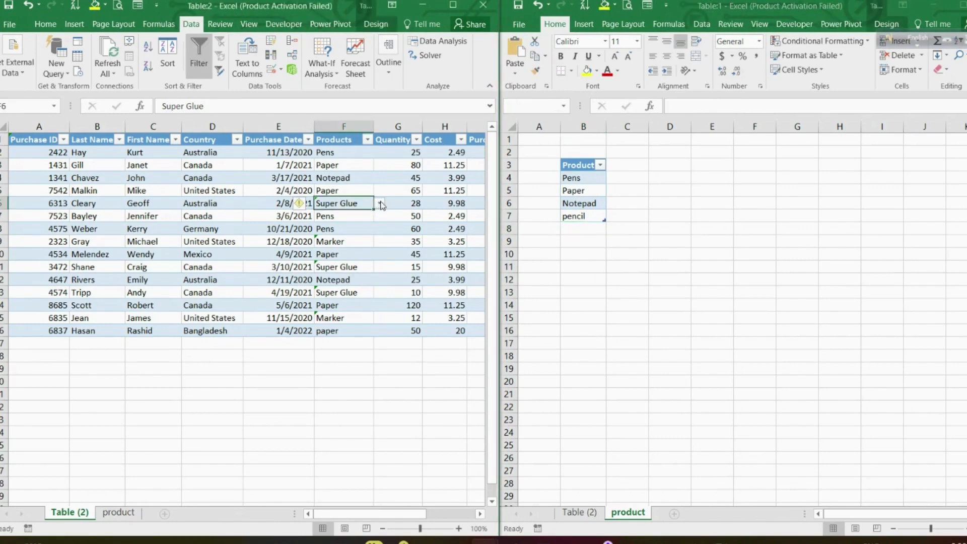
pyautogui.click(378, 203)
pyautogui.click(579, 228)
# Clear the Pens entry from cell B4 of the product table and recheck the dropdown in Products cell F6
pyautogui.click(593, 177)
pyautogui.click(590, 178)
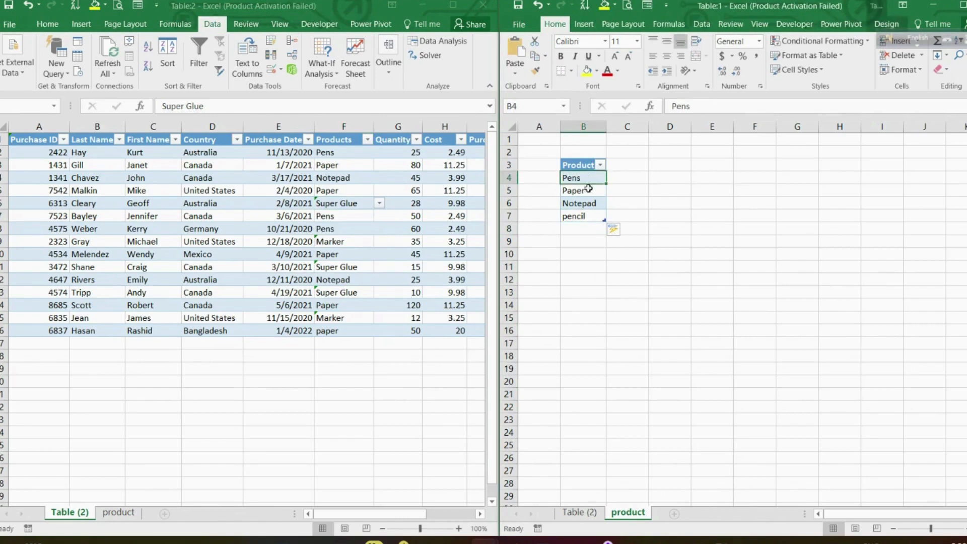
pyautogui.press('Delete')
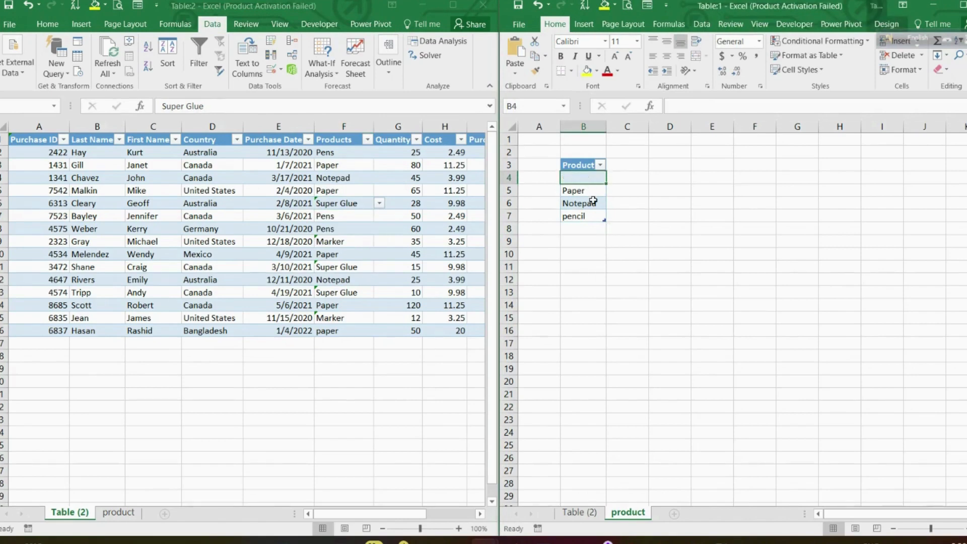
pyautogui.click(596, 229)
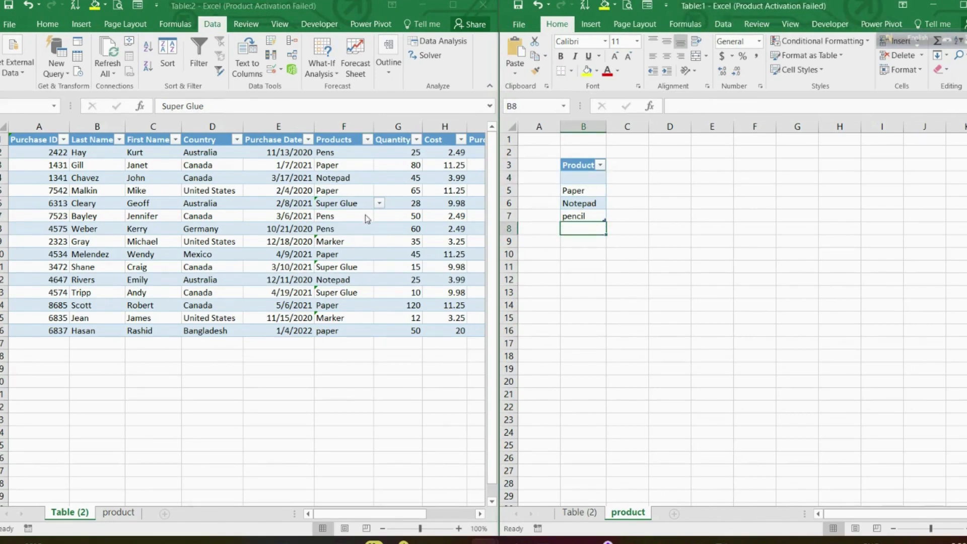
pyautogui.click(376, 203)
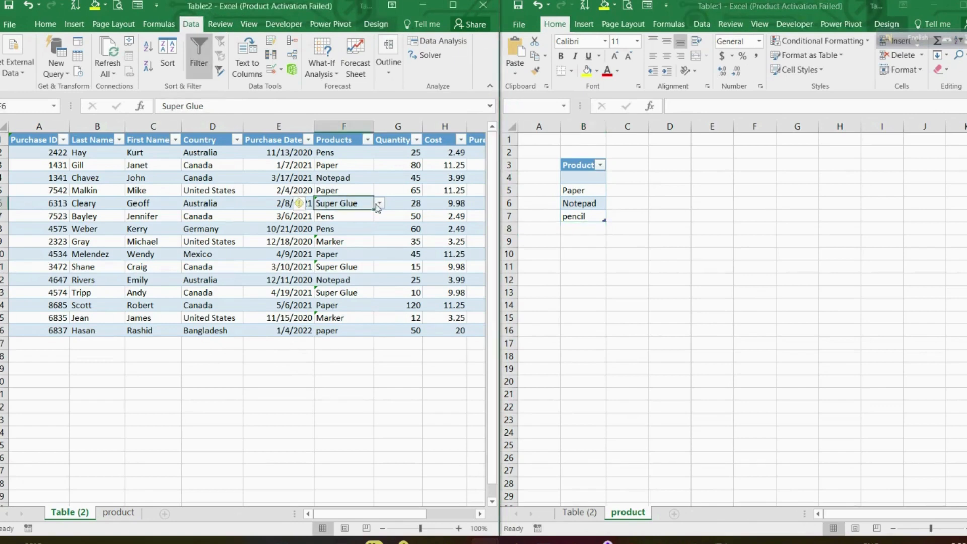
pyautogui.click(379, 203)
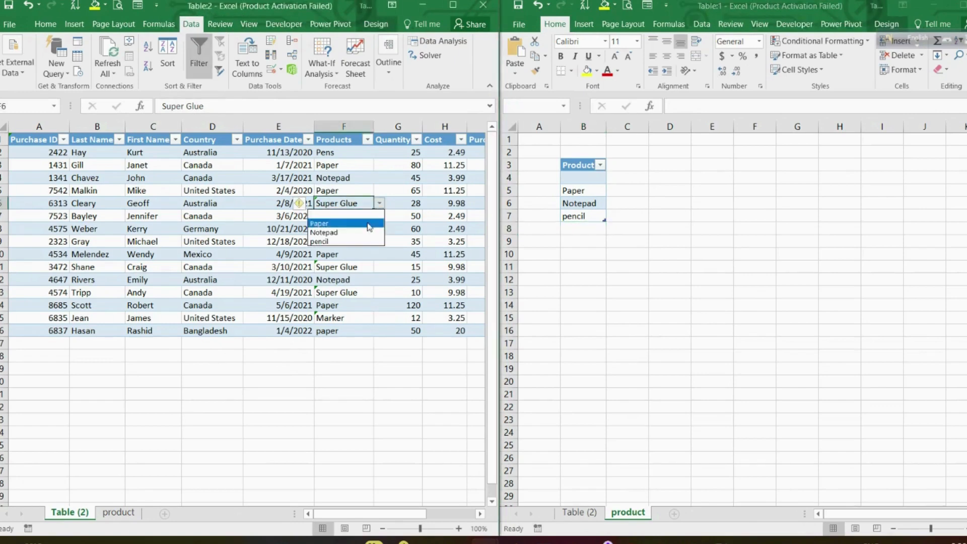
pyautogui.click(599, 183)
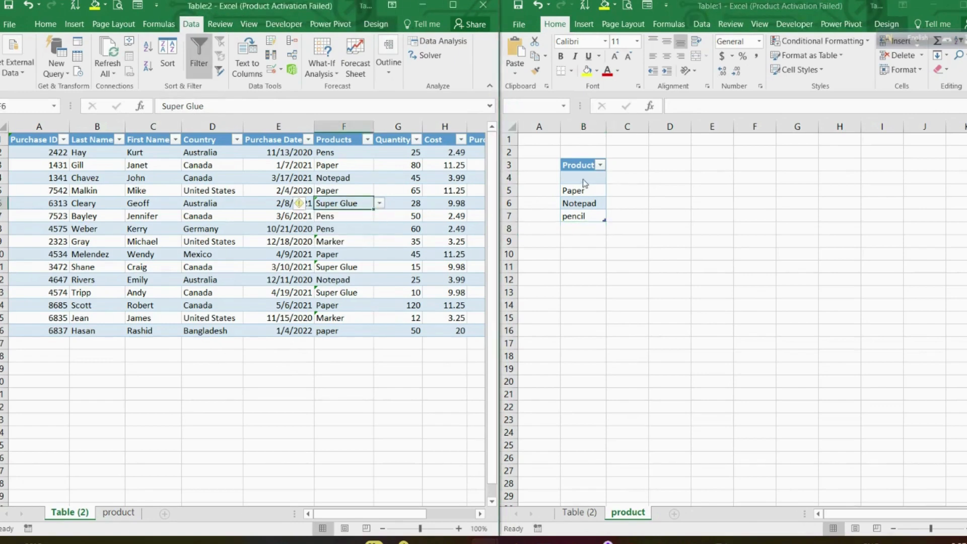
# Delete the empty row 4 from the product sheet and check the dropdown in Products cell F6 on Table (2)
pyautogui.click(582, 178)
pyautogui.click(513, 177)
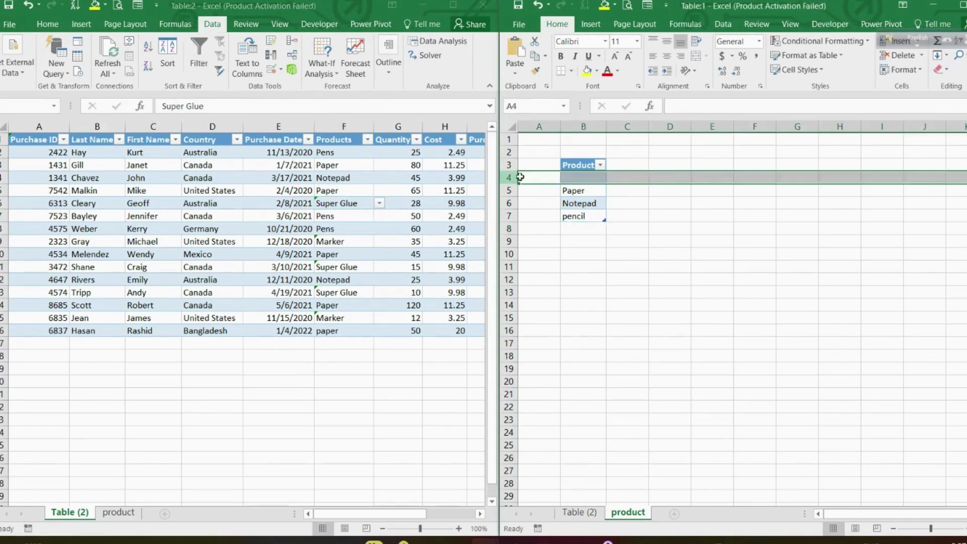
pyautogui.rightClick(564, 179)
pyautogui.click(598, 287)
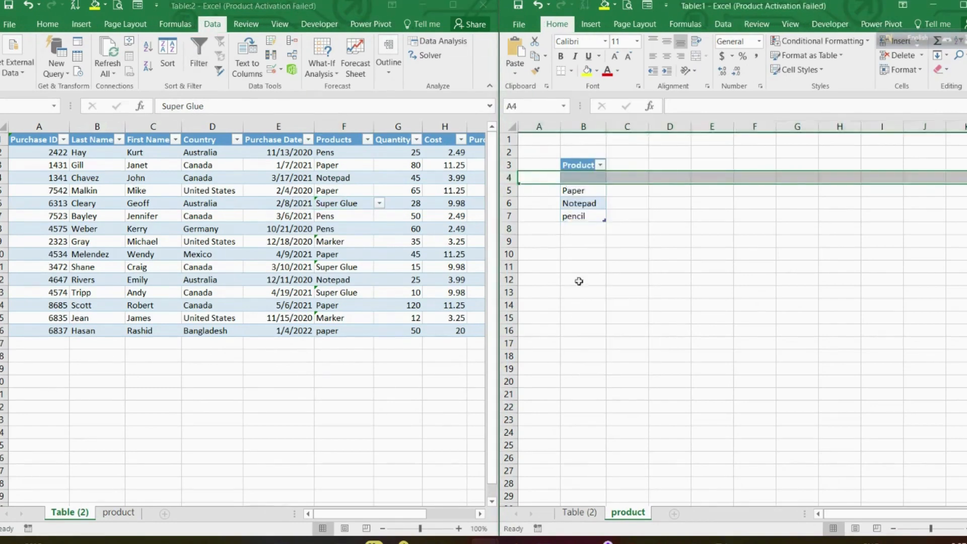
pyautogui.click(581, 214)
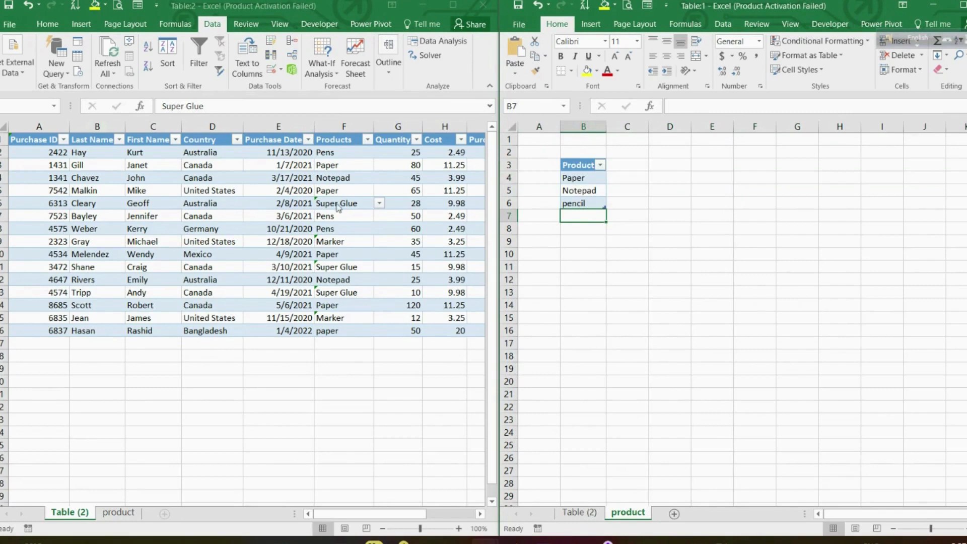
pyautogui.click(378, 206)
pyautogui.click(378, 203)
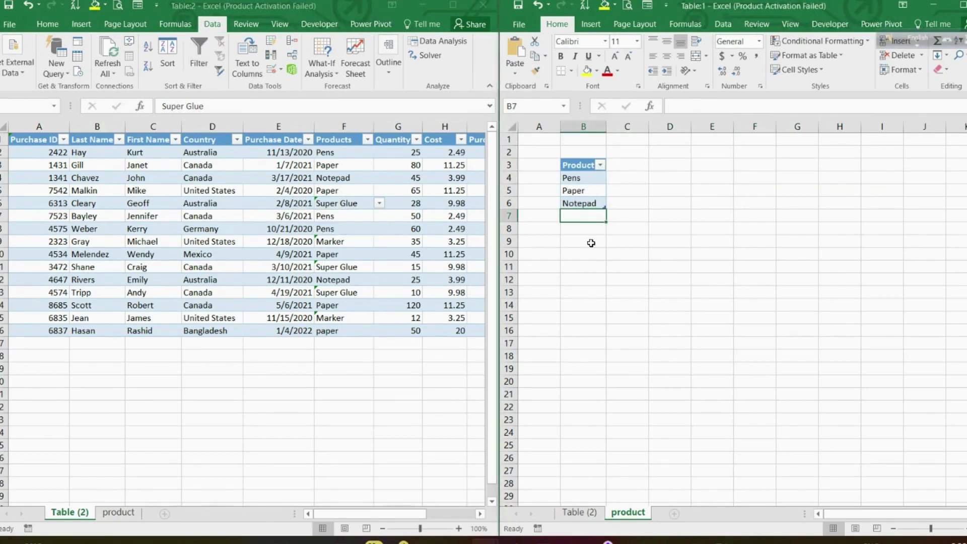
# Add pencil to the product table in cell B7 and check the dropdown in Products cell F6
pyautogui.write('pencil')
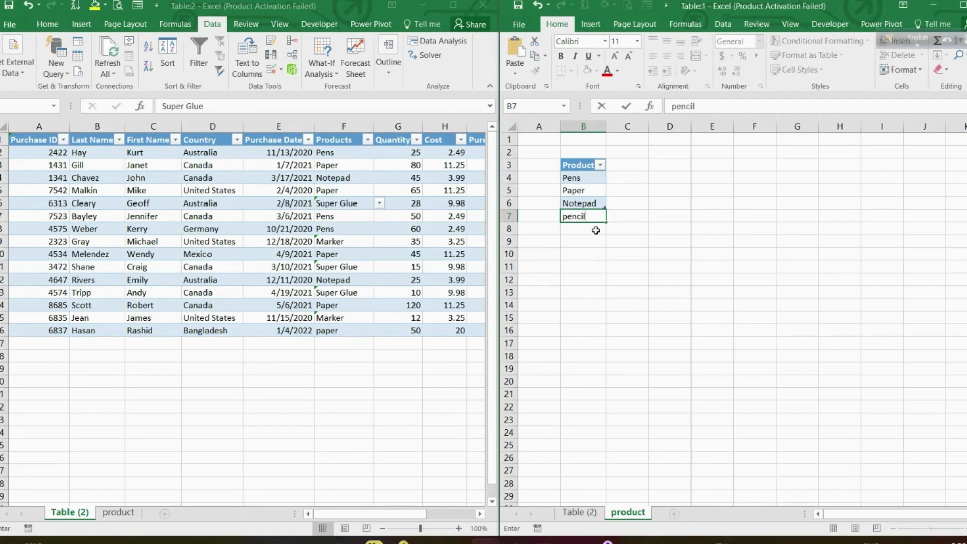
pyautogui.press('Return')
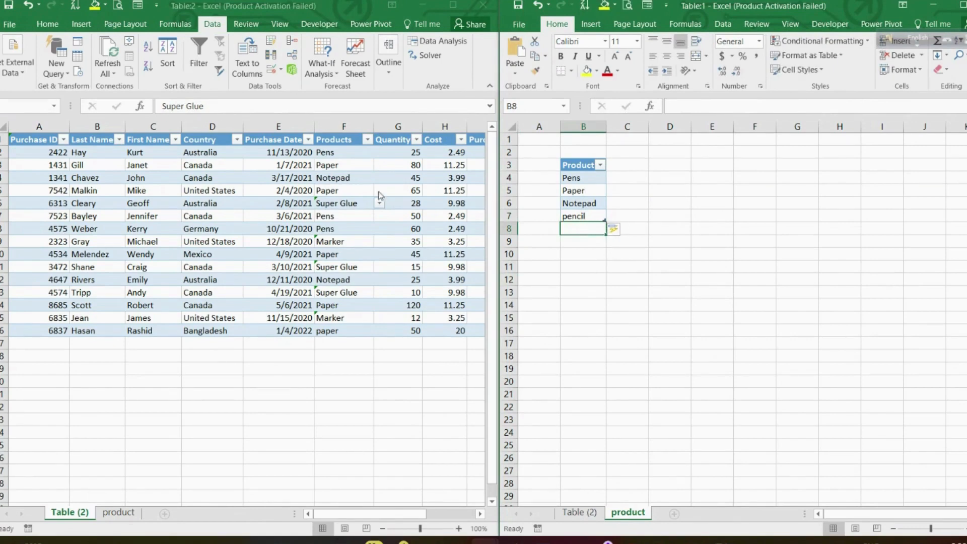
pyautogui.click(381, 206)
pyautogui.click(380, 203)
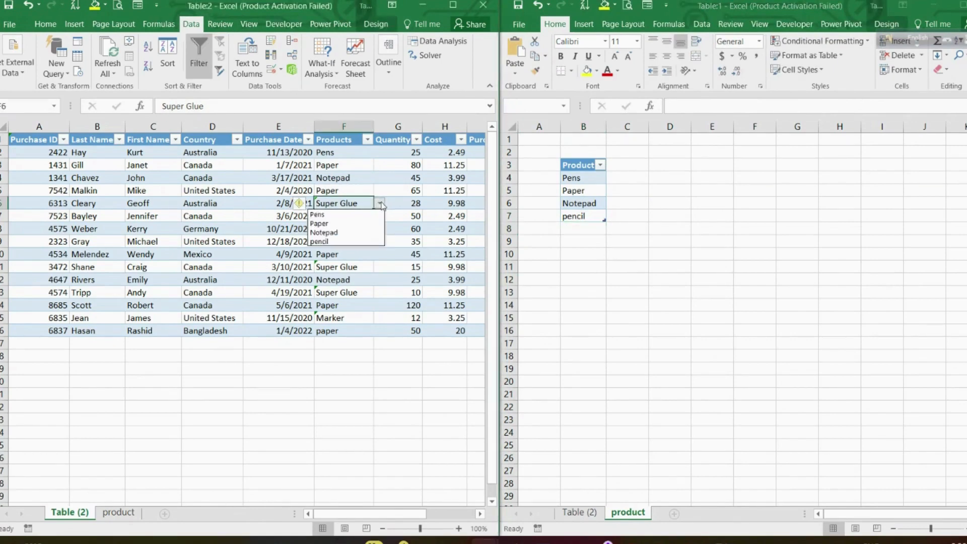
pyautogui.press('Escape')
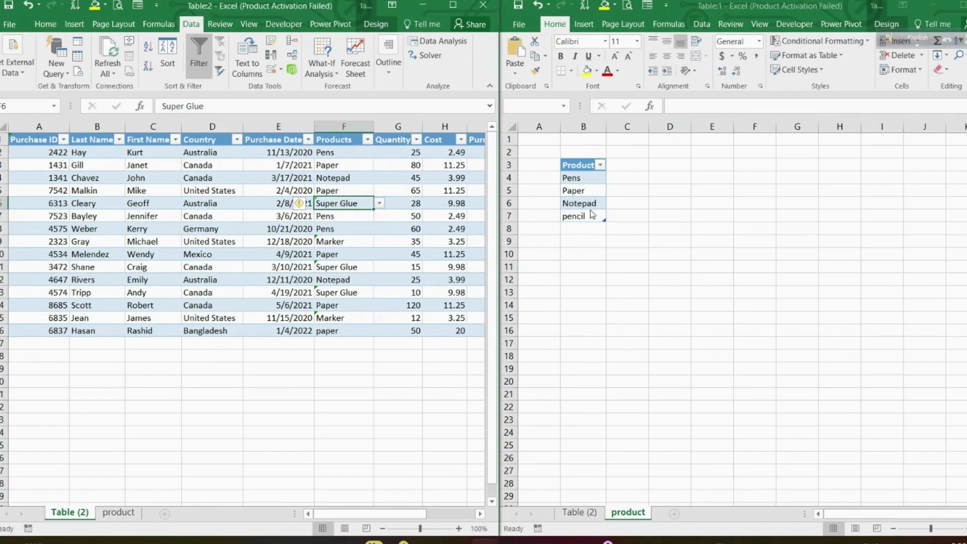
# Clear the Pens entry from cell B4 of the product table and recheck the dropdown in Products cell F6
pyautogui.click(593, 179)
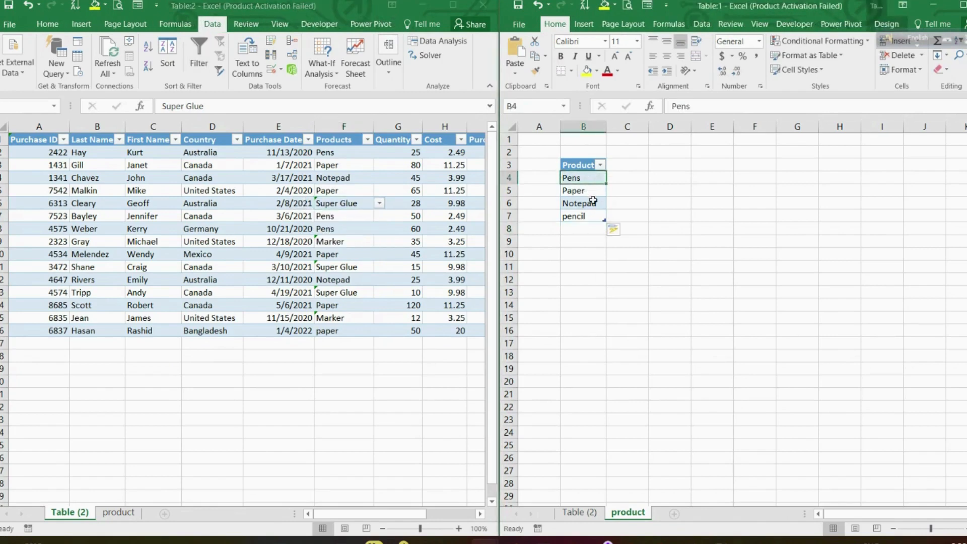
pyautogui.press('Delete')
pyautogui.click(597, 229)
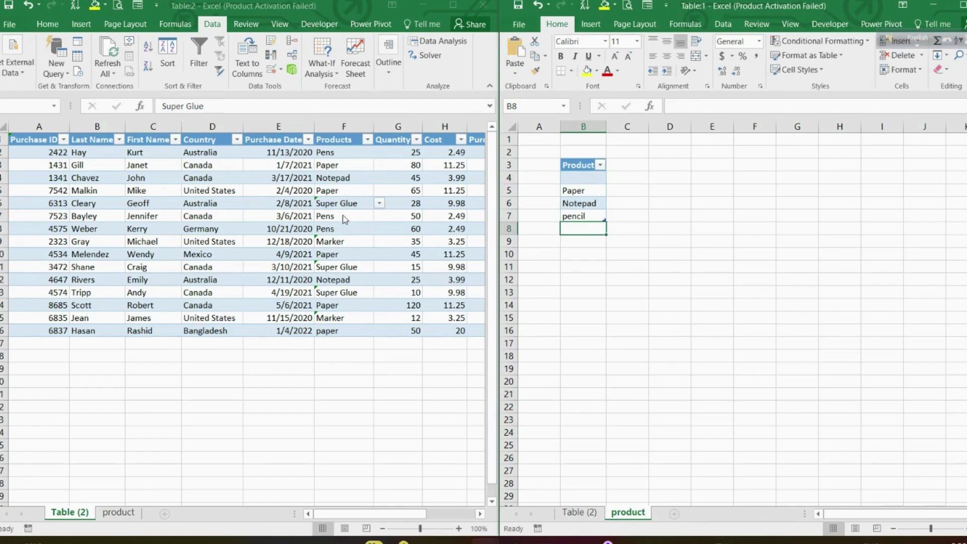
pyautogui.click(375, 204)
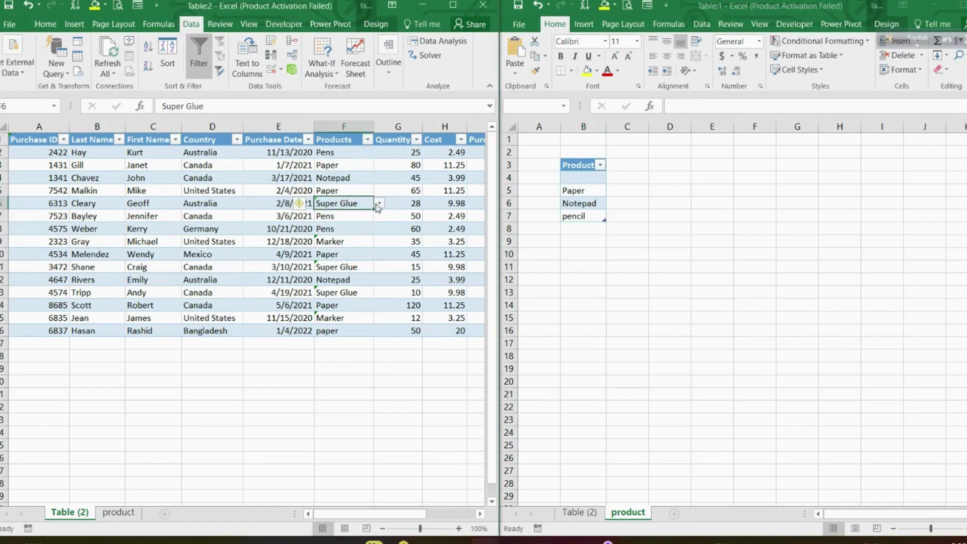
pyautogui.click(379, 204)
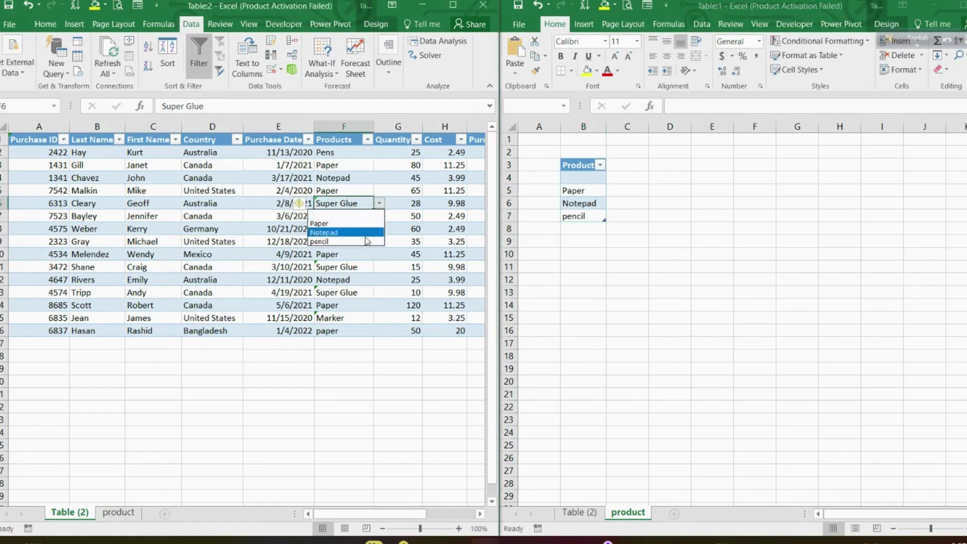
pyautogui.click(601, 187)
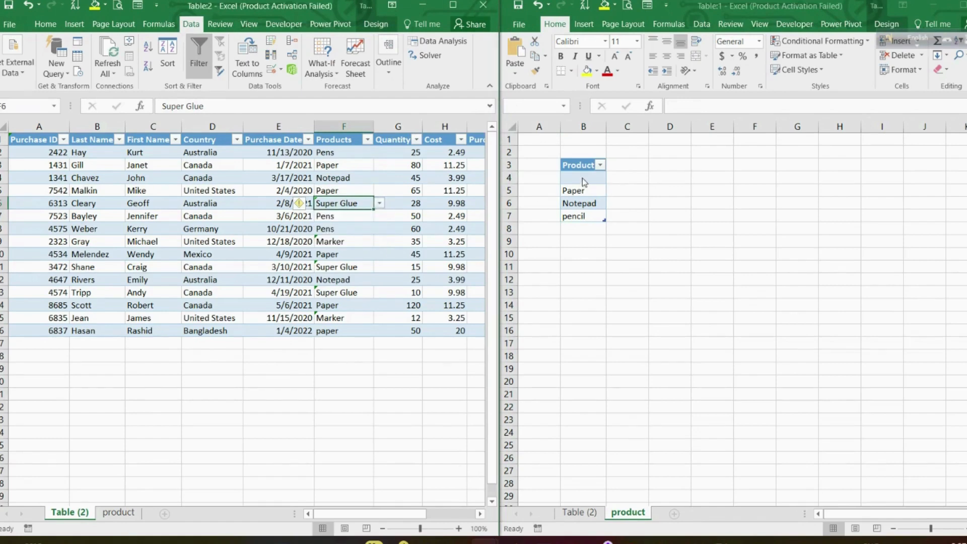
# Delete the blank row 4 of the product sheet and recheck the dropdown in Products cell F6
pyautogui.click(582, 178)
pyautogui.click(509, 177)
pyautogui.rightClick(563, 180)
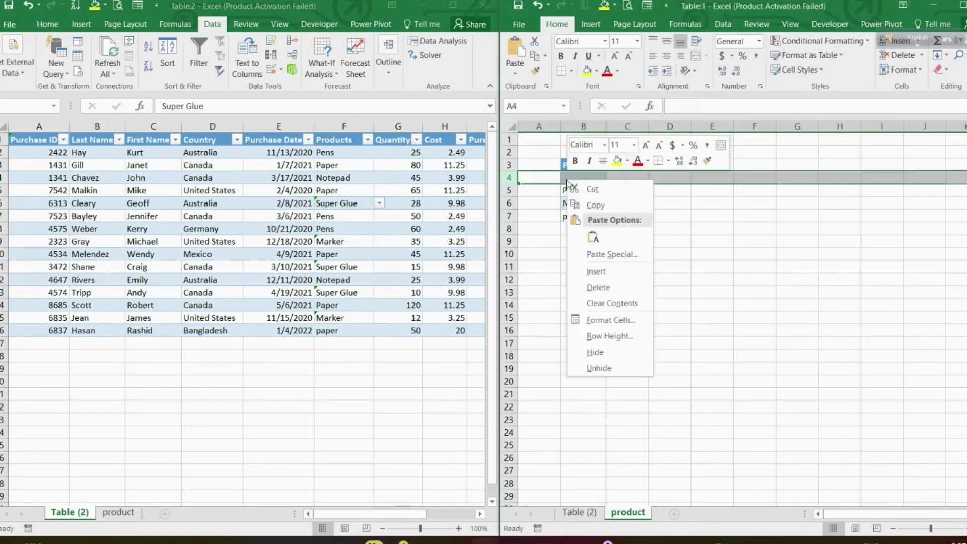
pyautogui.click(598, 287)
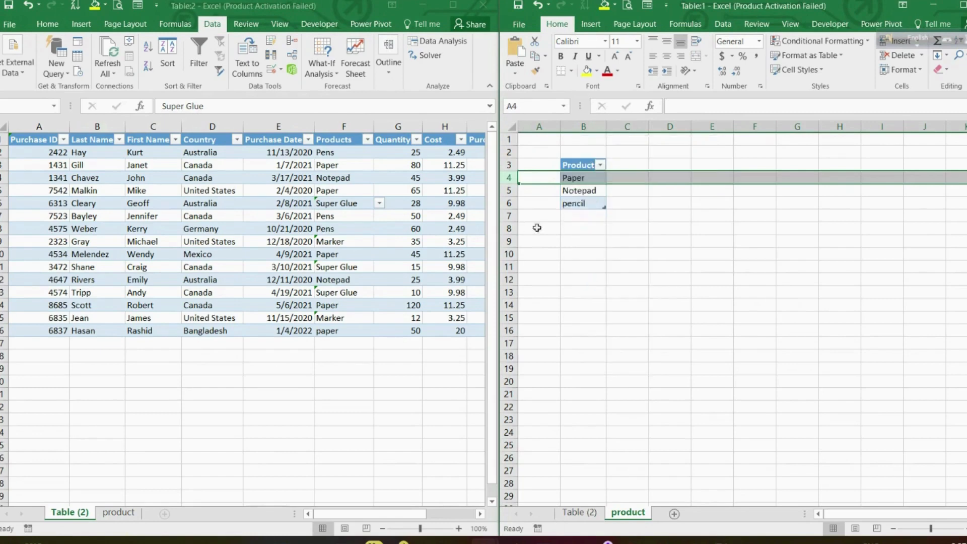
pyautogui.click(580, 214)
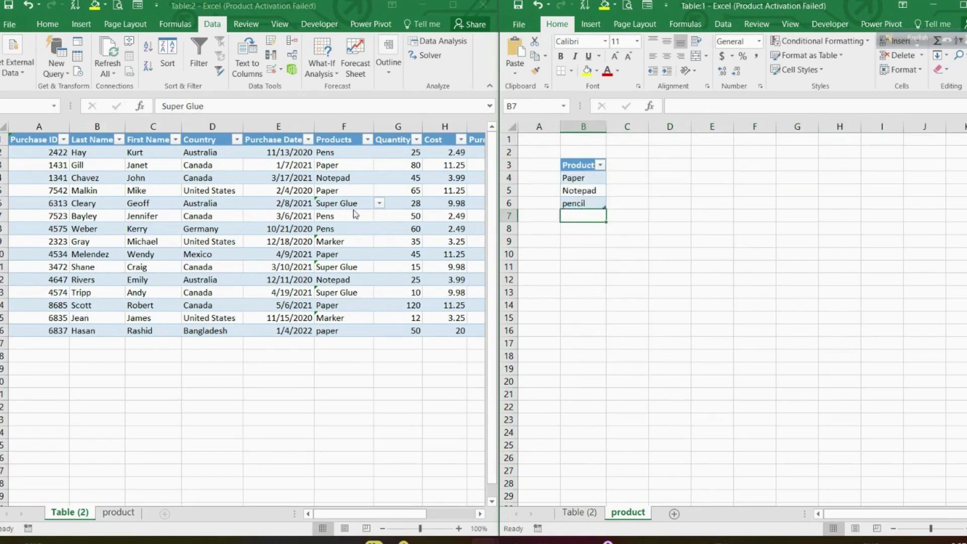
pyautogui.click(377, 203)
pyautogui.click(379, 204)
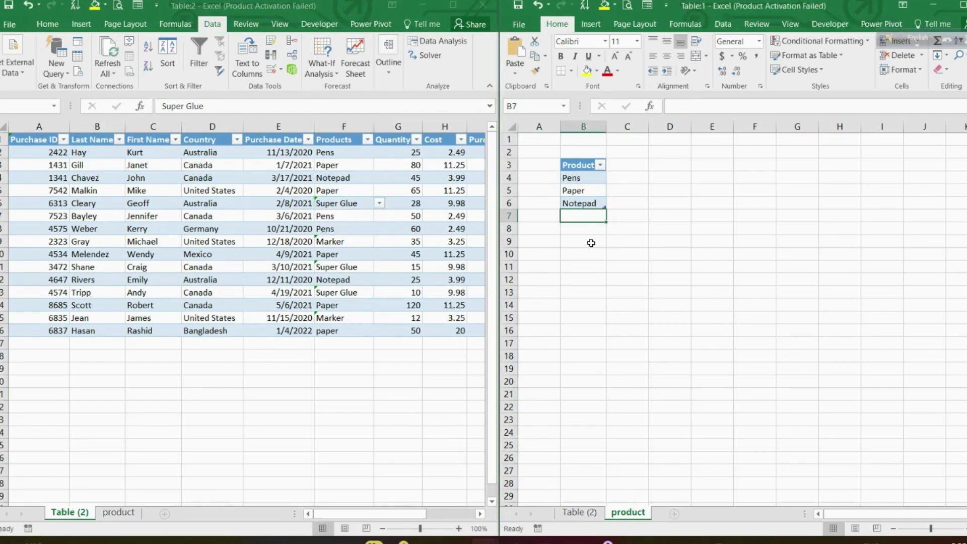
# Enter pencil in cell B7 below Notepad in the product table and check the dropdown in Products cell F6
pyautogui.write('pencil')
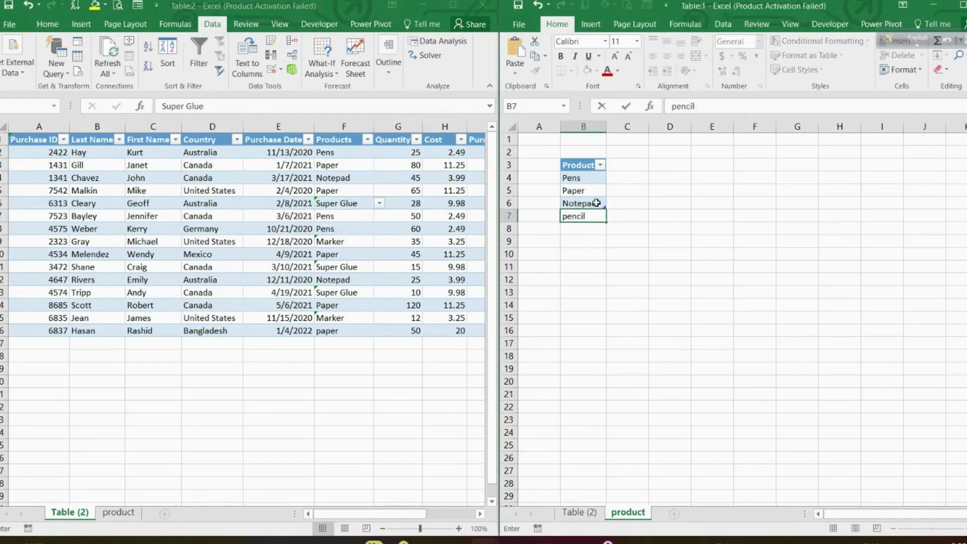
pyautogui.press('Return')
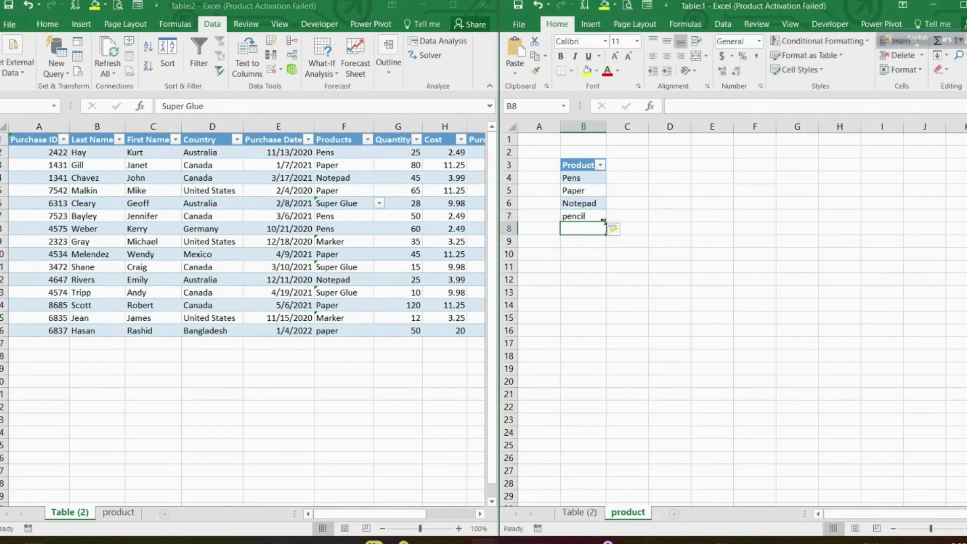
pyautogui.click(379, 205)
pyautogui.click(380, 203)
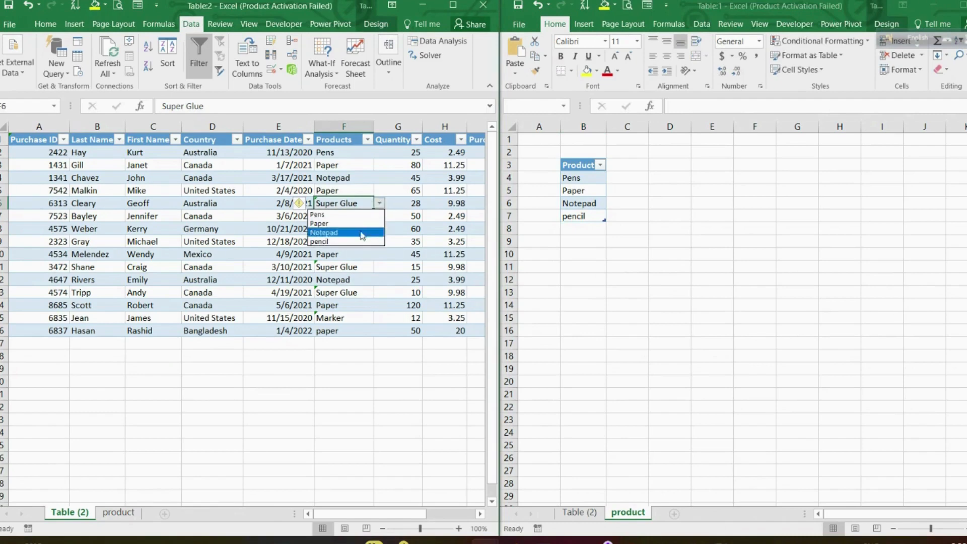
pyautogui.click(580, 231)
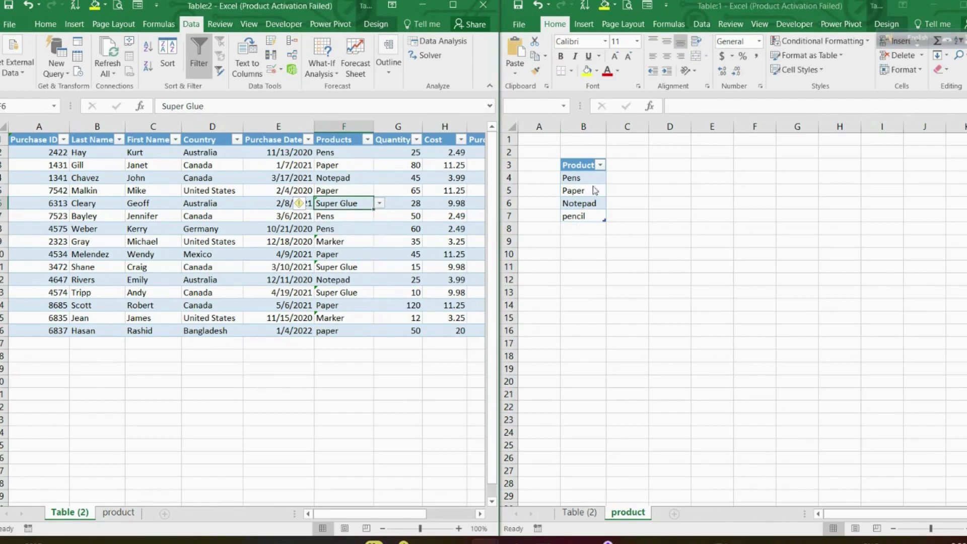
# Clear Pens from cell B4 of the product table and check the dropdown in Products cell F6
pyautogui.click(590, 180)
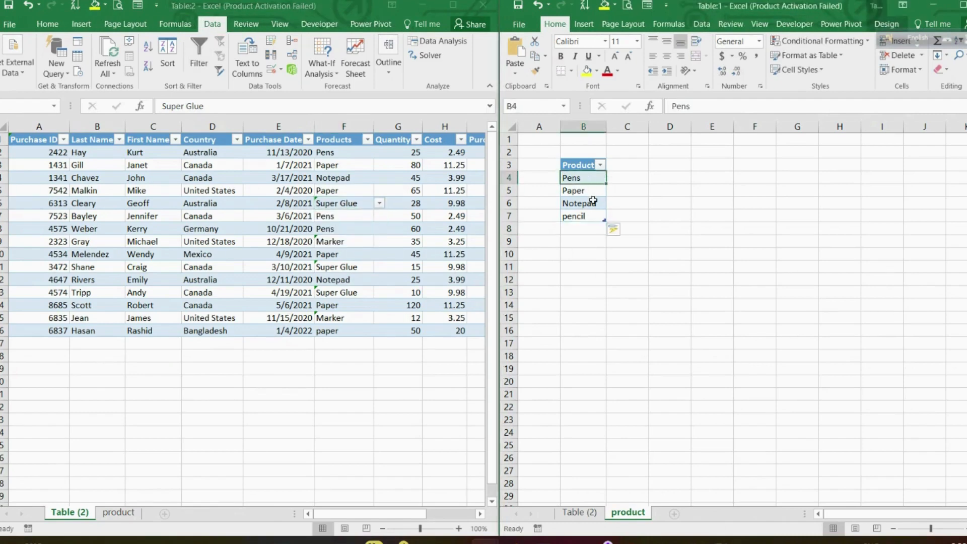
pyautogui.press('Delete')
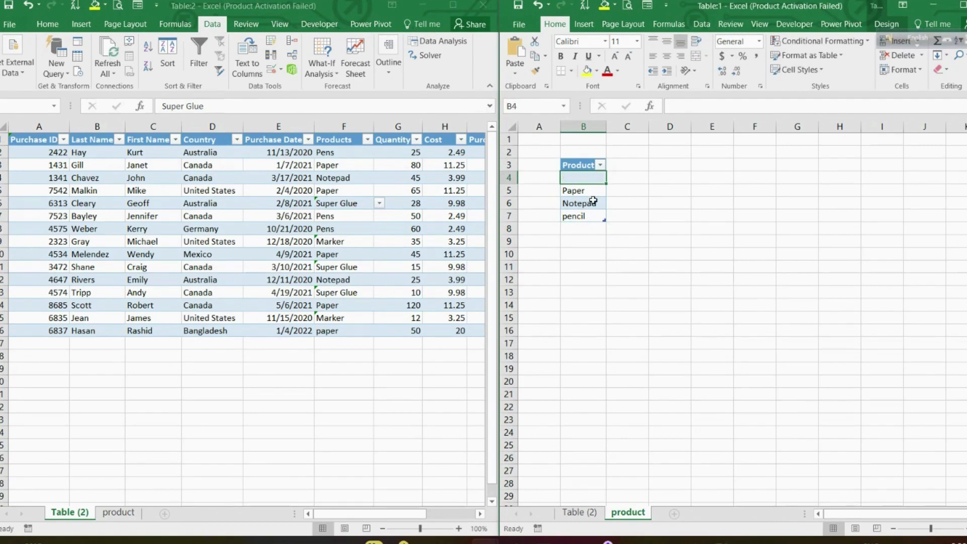
pyautogui.click(597, 229)
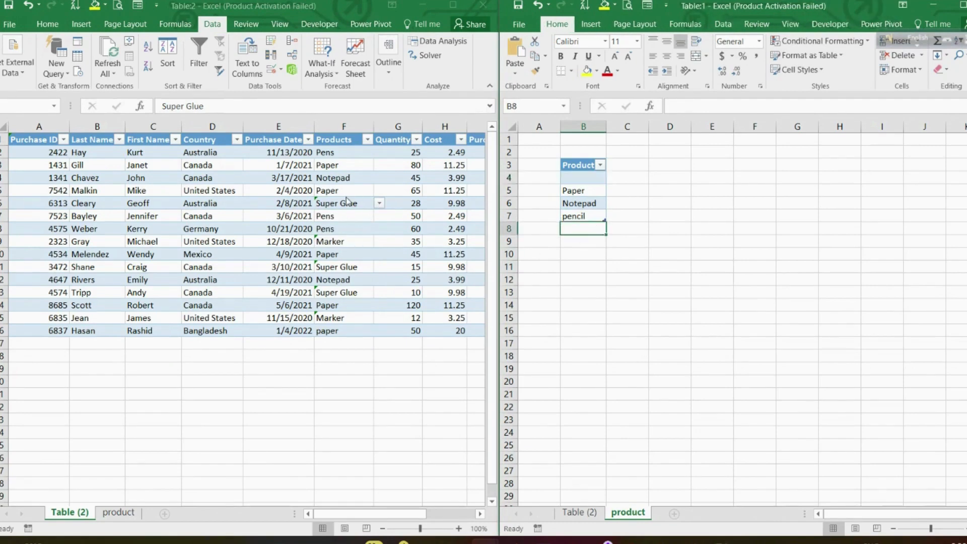
pyautogui.click(377, 204)
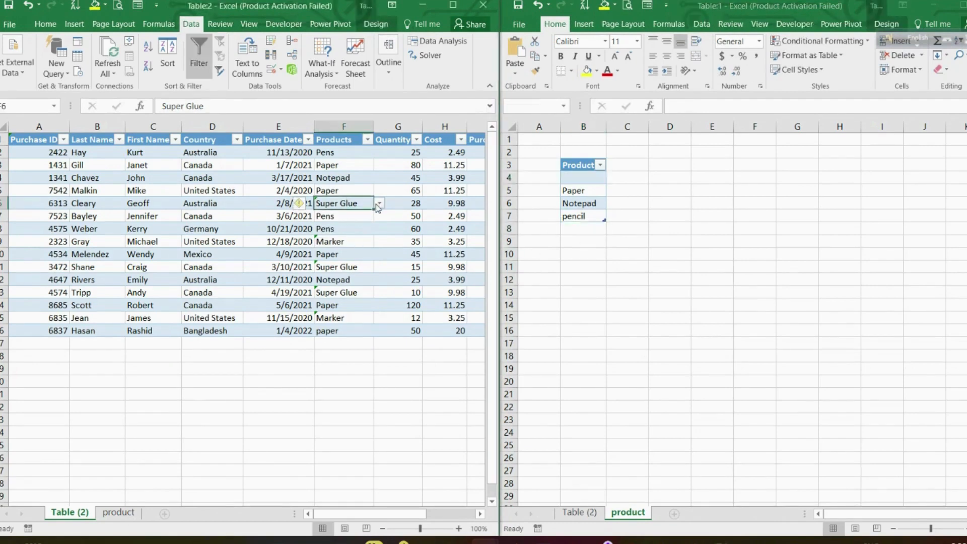
pyautogui.click(380, 204)
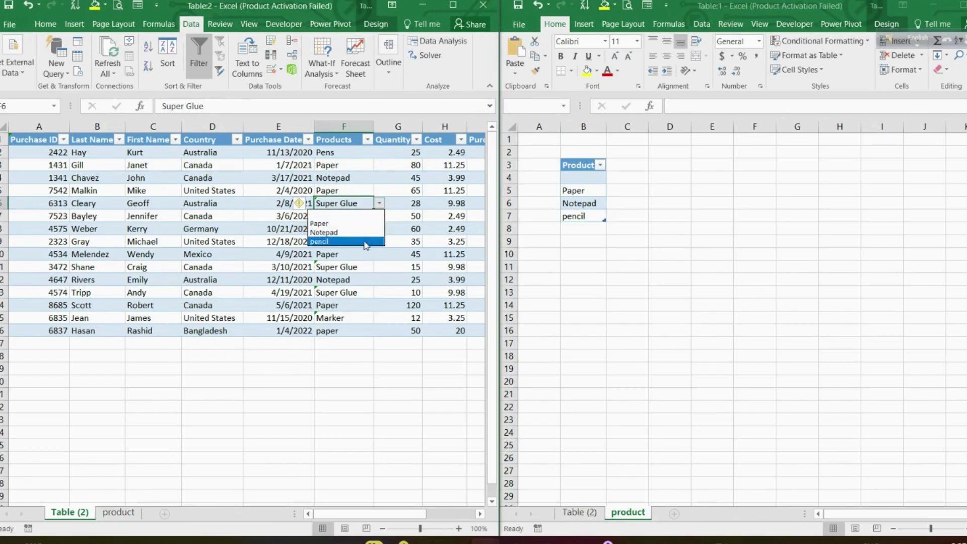
pyautogui.click(600, 187)
# Delete the emptied row 4 from the product sheet and check the dropdown in Products cell F6
pyautogui.click(583, 178)
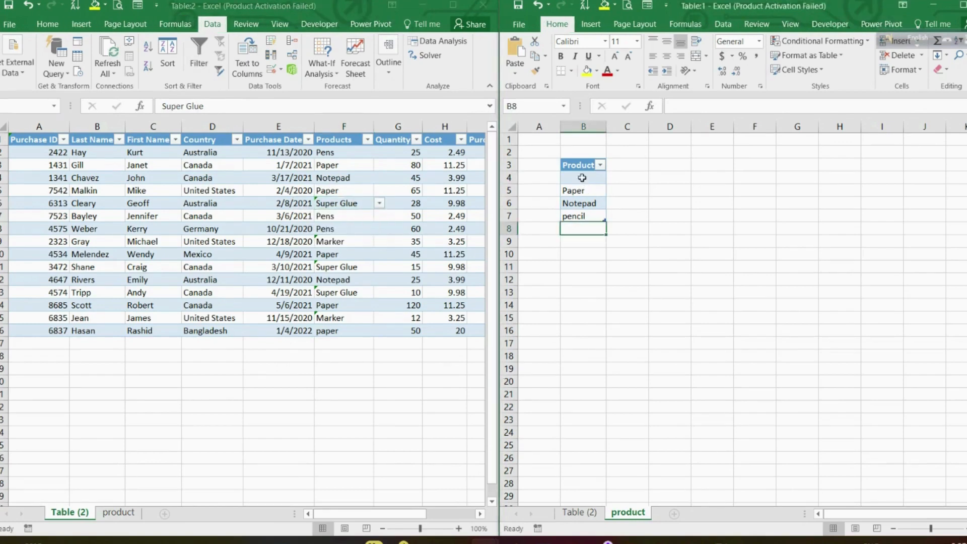
pyautogui.click(510, 178)
pyautogui.rightClick(563, 179)
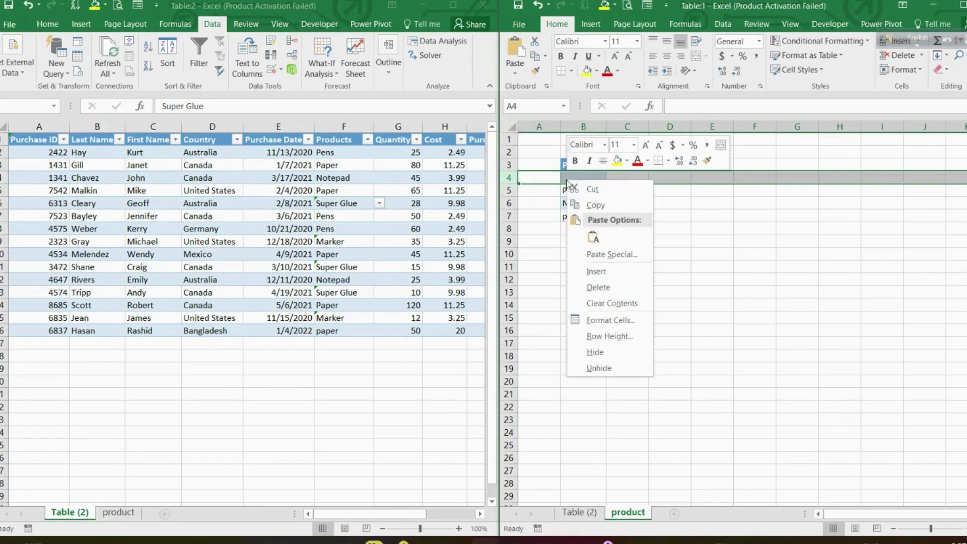
pyautogui.click(579, 281)
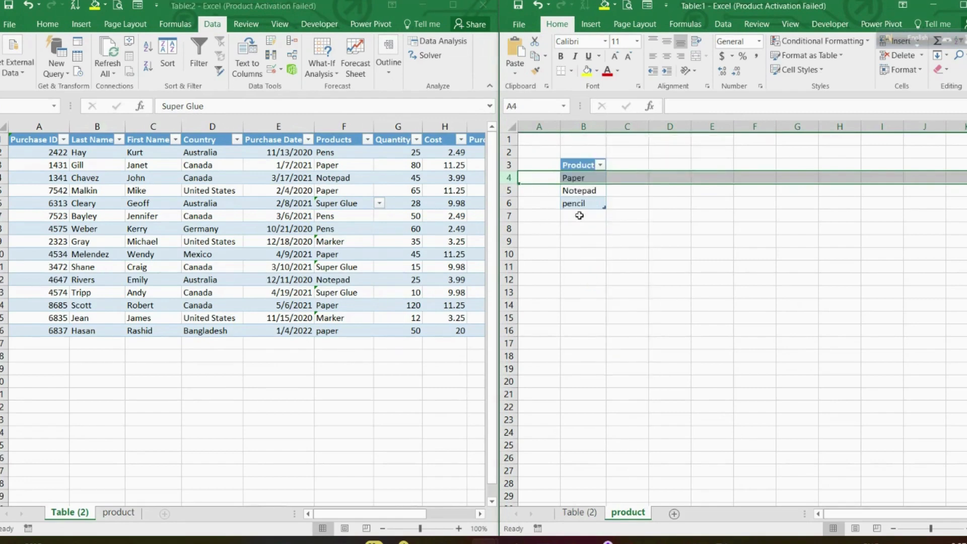
pyautogui.click(578, 214)
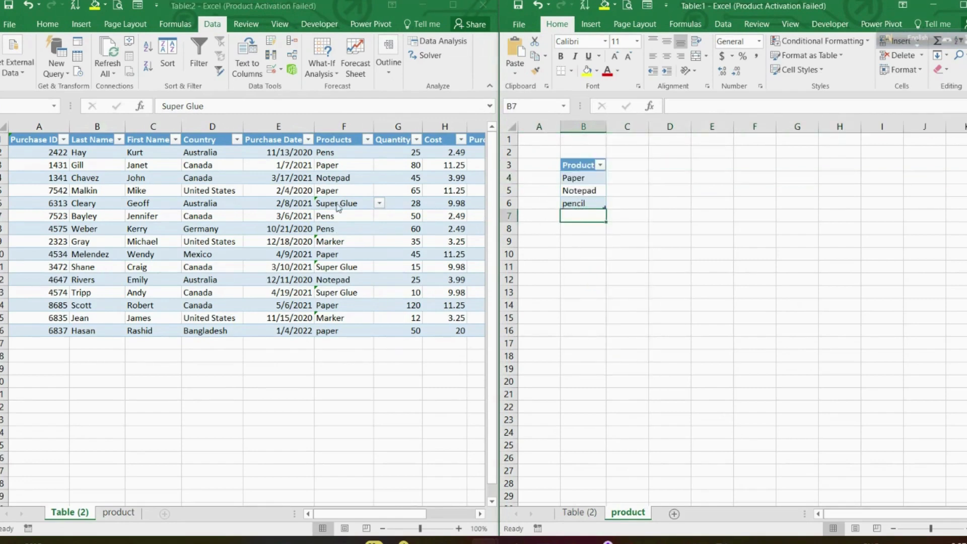
pyautogui.click(376, 204)
pyautogui.click(380, 203)
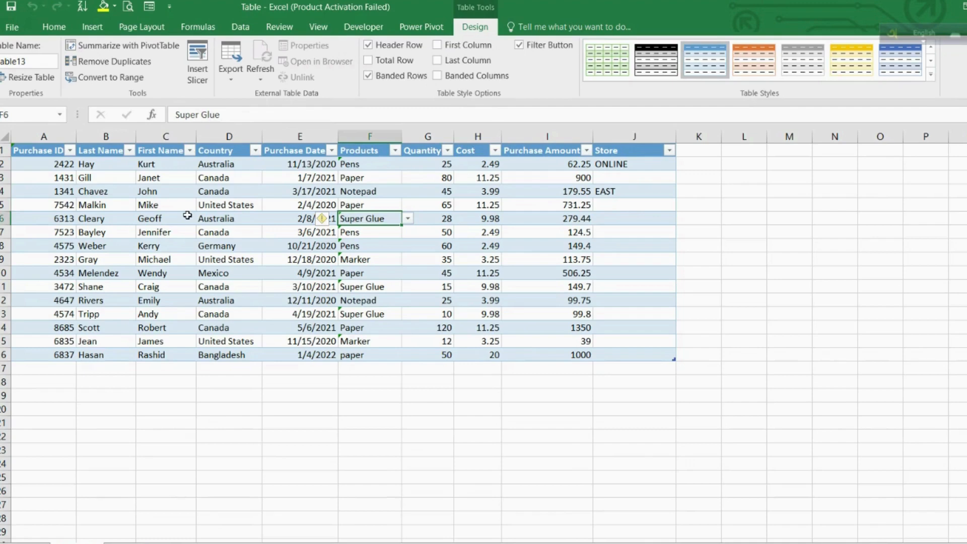
pyautogui.scroll(-2, 409, 218)
pyautogui.scroll(1, 409, 218)
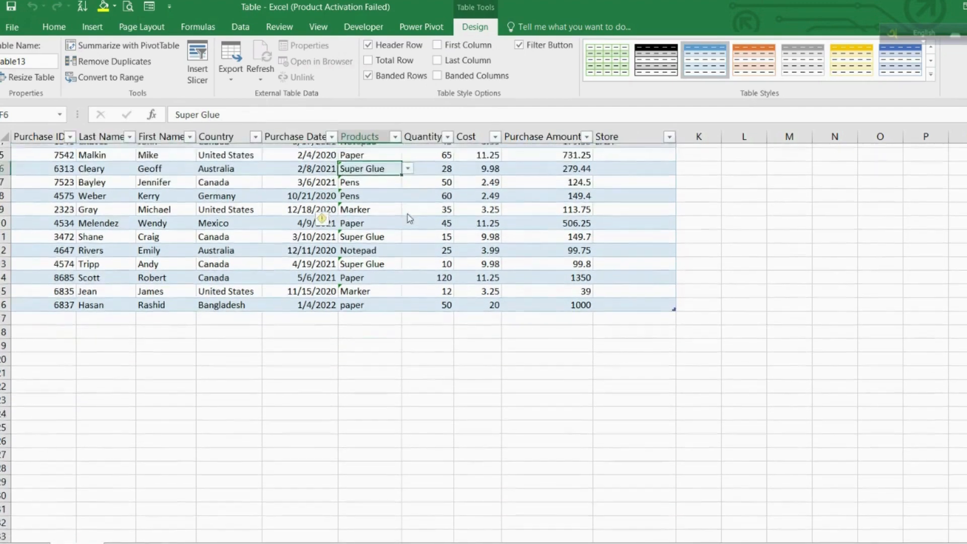
pyautogui.scroll(2, 409, 218)
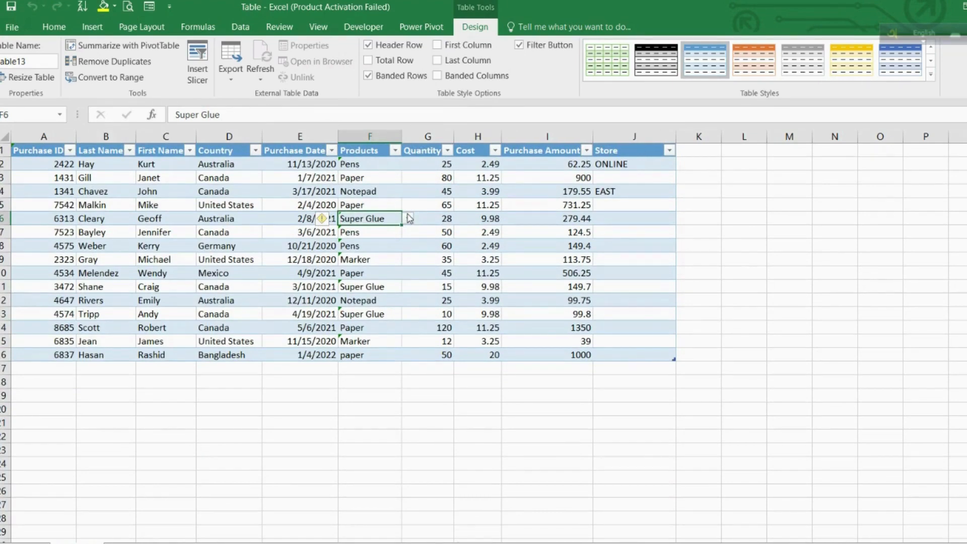
pyautogui.scroll(-1, 409, 218)
pyautogui.scroll(1, 409, 218)
# Open a custom sort for the purchase table and set its first level to the Store column
pyautogui.click(392, 184)
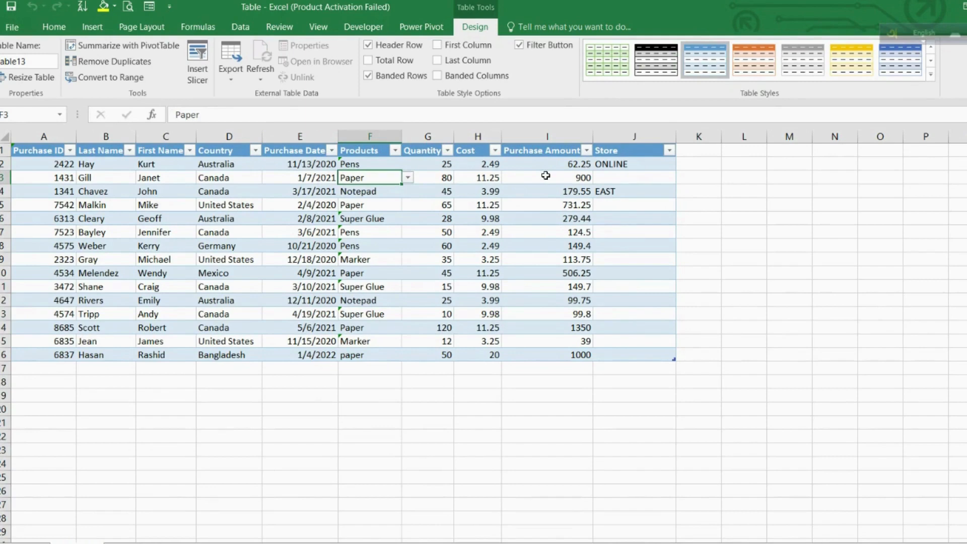
pyautogui.click(670, 151)
pyautogui.moveTo(617, 203)
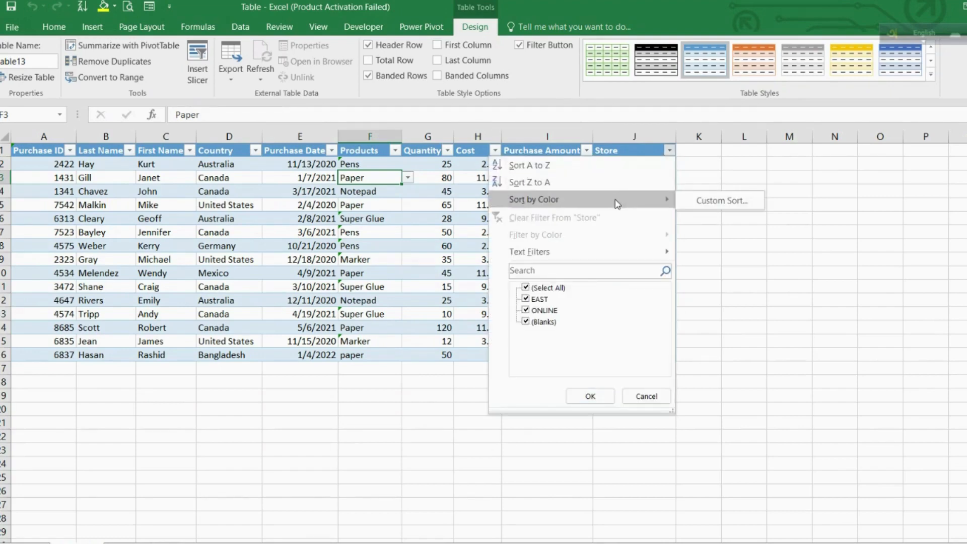
pyautogui.click(700, 201)
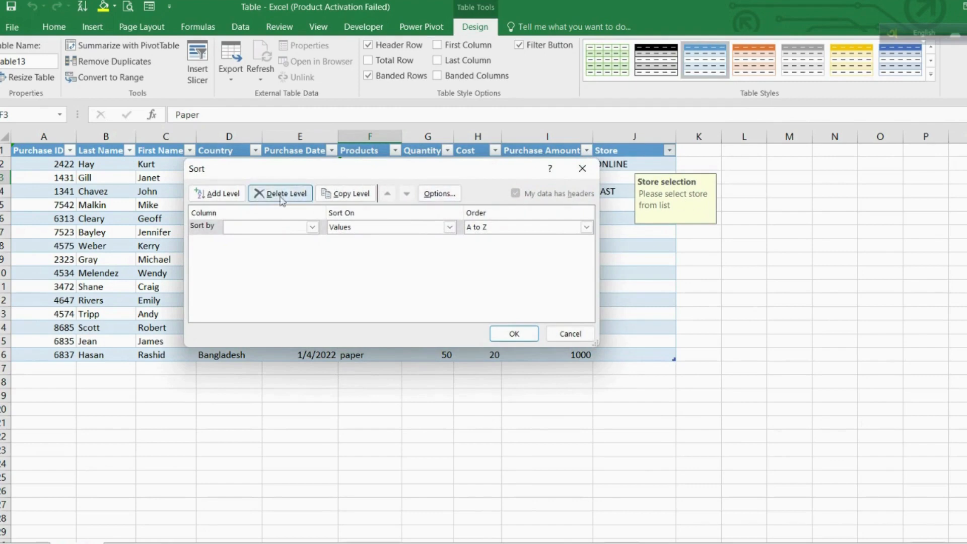
pyautogui.click(312, 228)
pyautogui.click(312, 228)
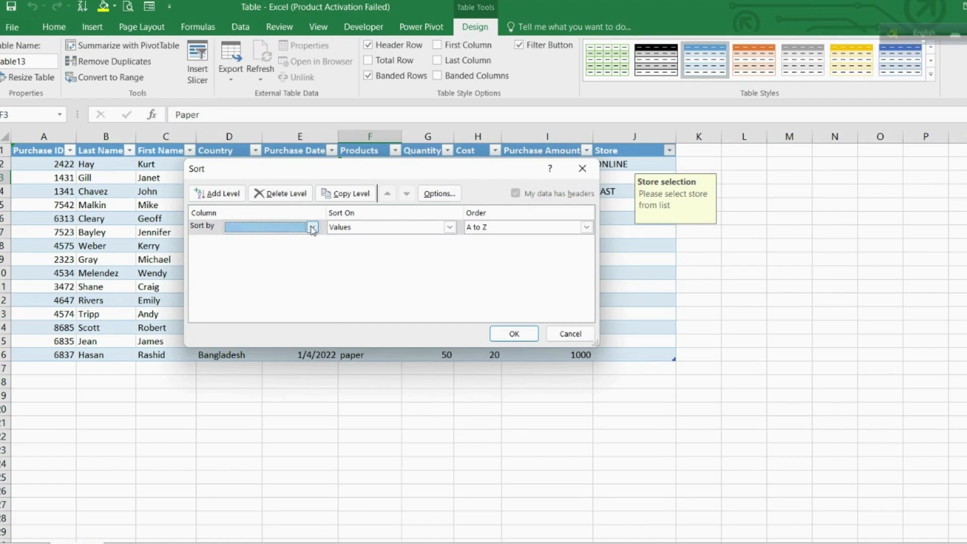
pyautogui.click(310, 228)
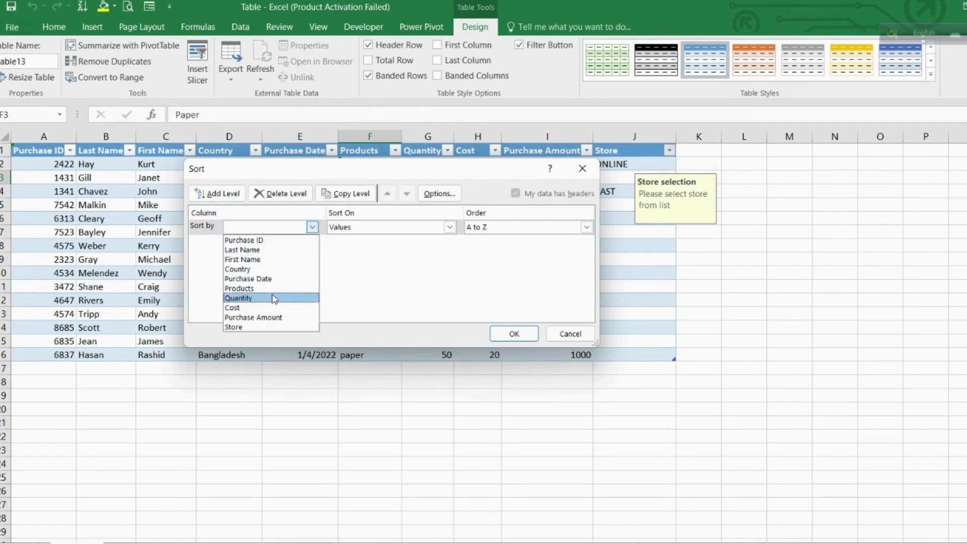
pyautogui.click(246, 326)
# Add a second sort level on Country values from A to Z and apply the custom sort
pyautogui.click(218, 195)
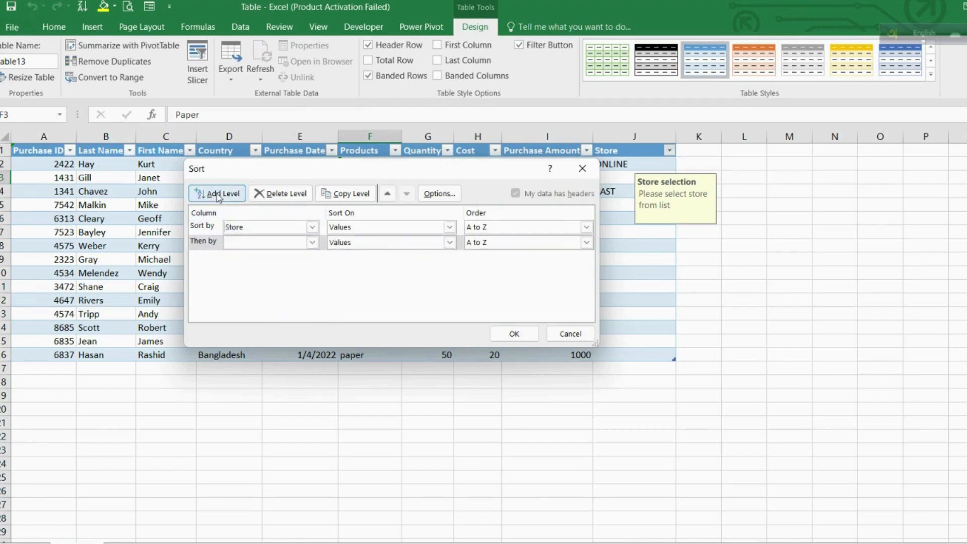
pyautogui.click(312, 243)
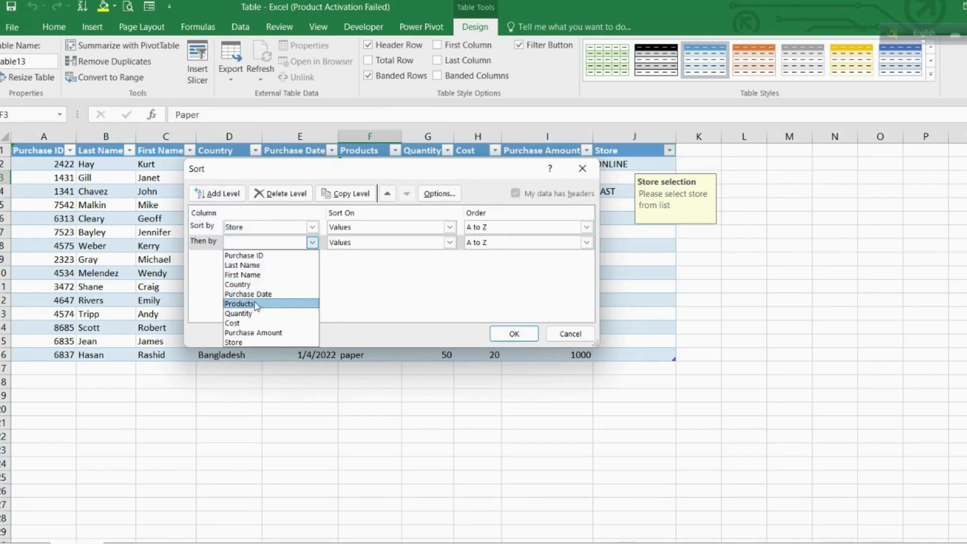
pyautogui.click(257, 285)
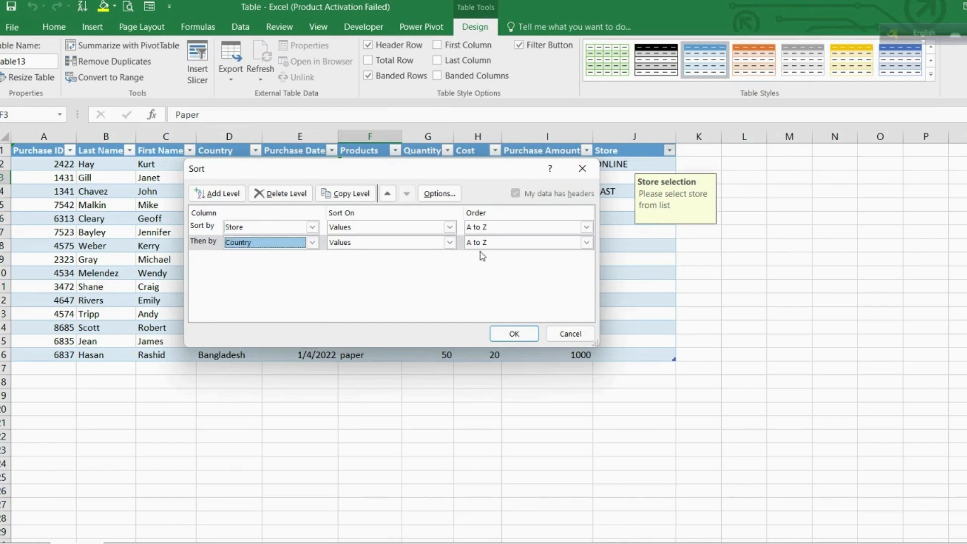
pyautogui.click(515, 247)
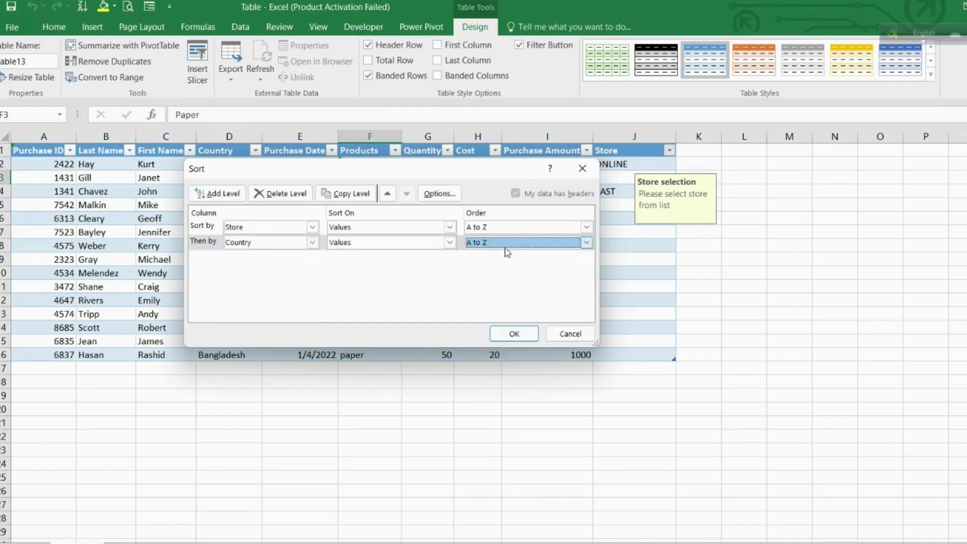
pyautogui.click(501, 331)
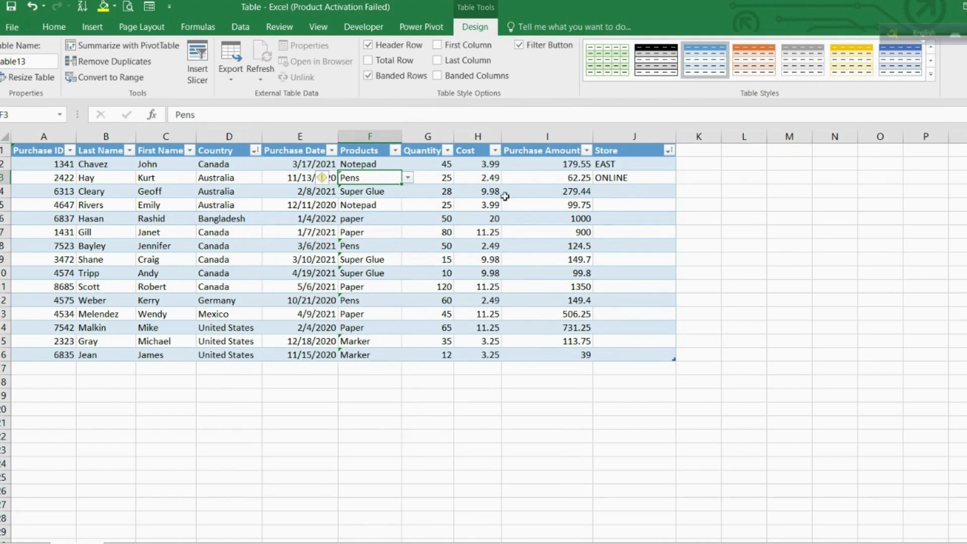
# Reopen the purchase table's custom sort and delete its Country level
pyautogui.click(669, 151)
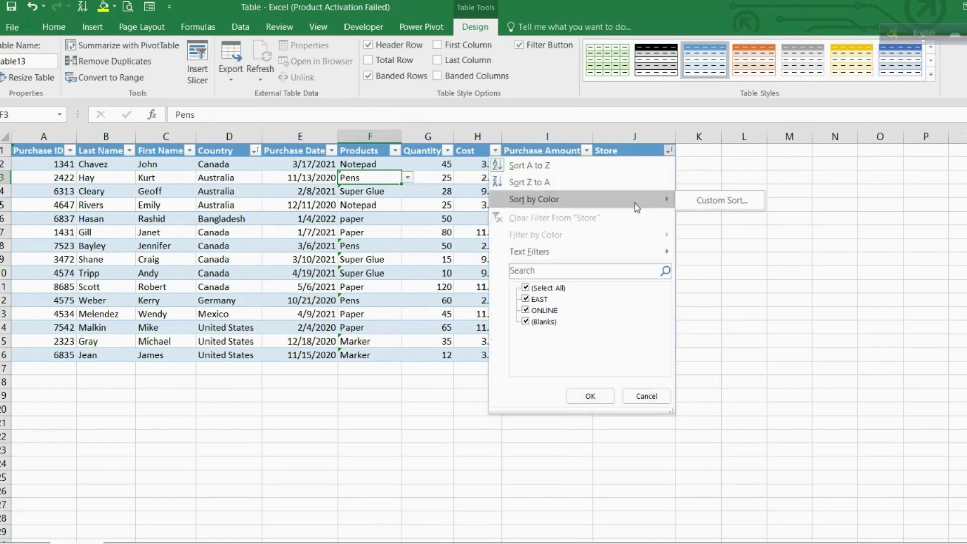
pyautogui.click(685, 201)
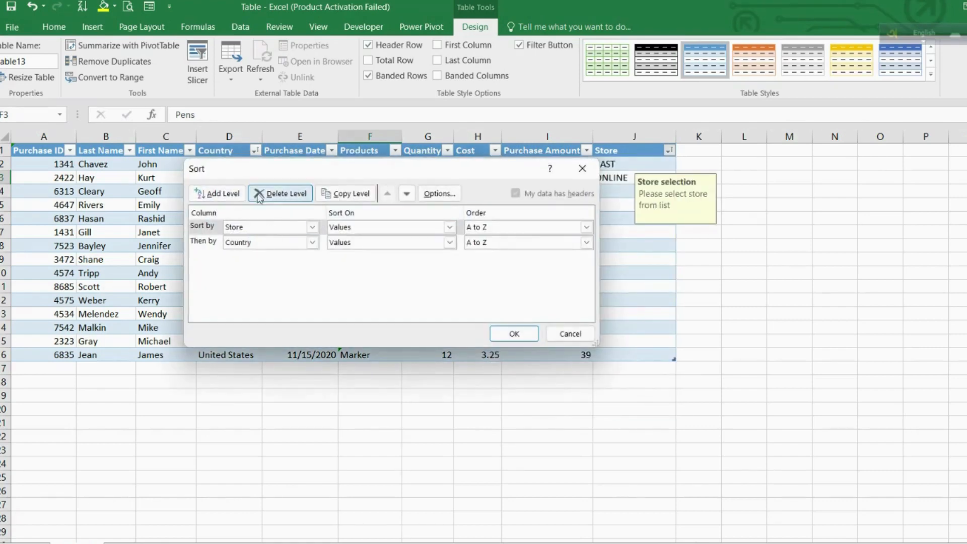
pyautogui.click(206, 248)
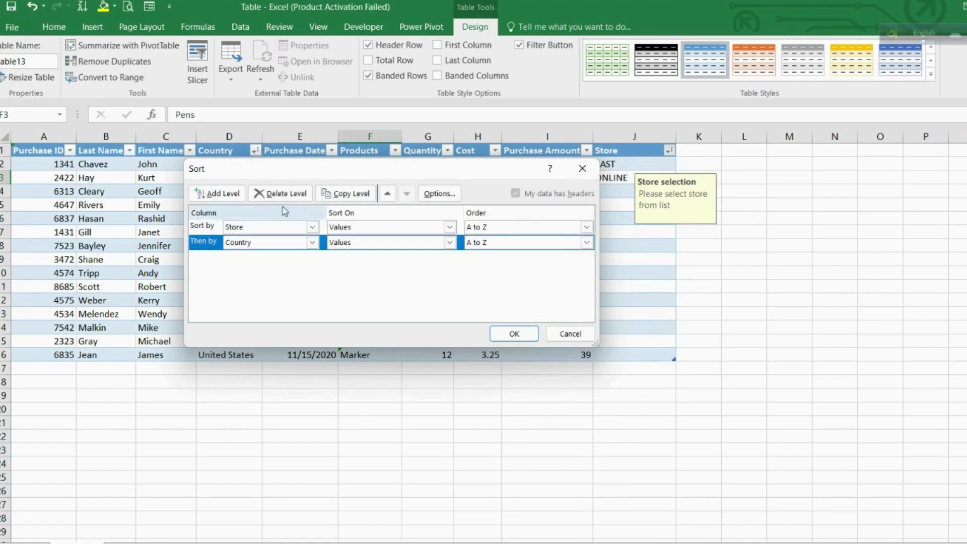
pyautogui.click(292, 198)
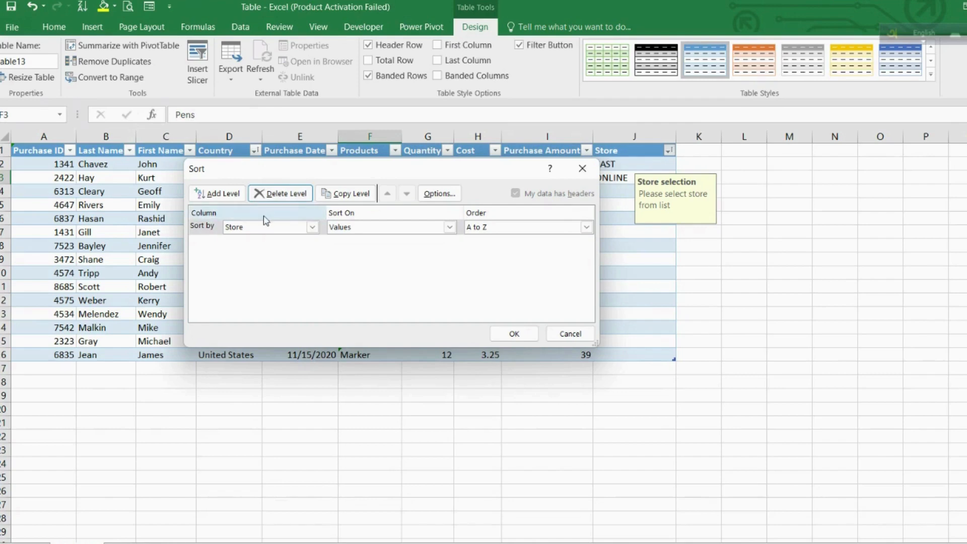
# Add a new second level sorting by Country below the Store level
pyautogui.click(233, 201)
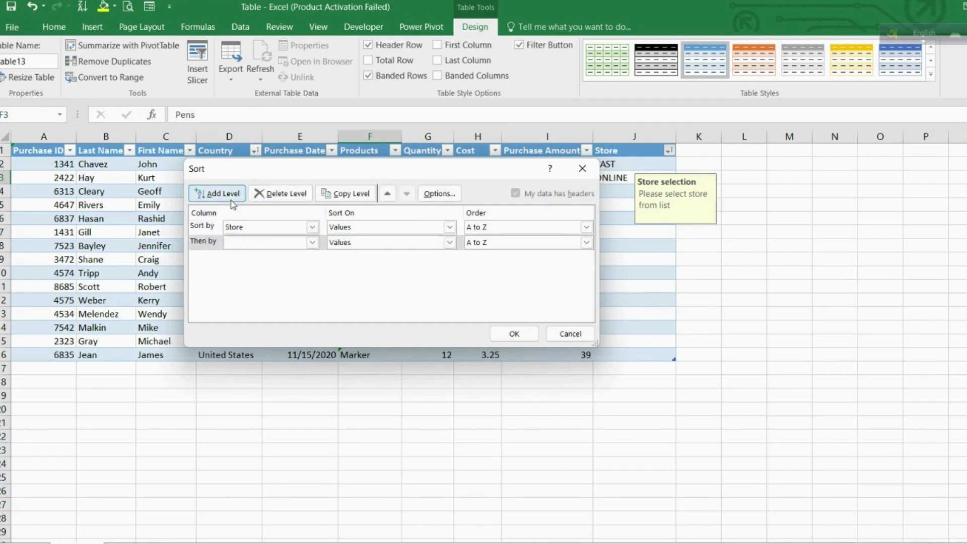
pyautogui.click(312, 243)
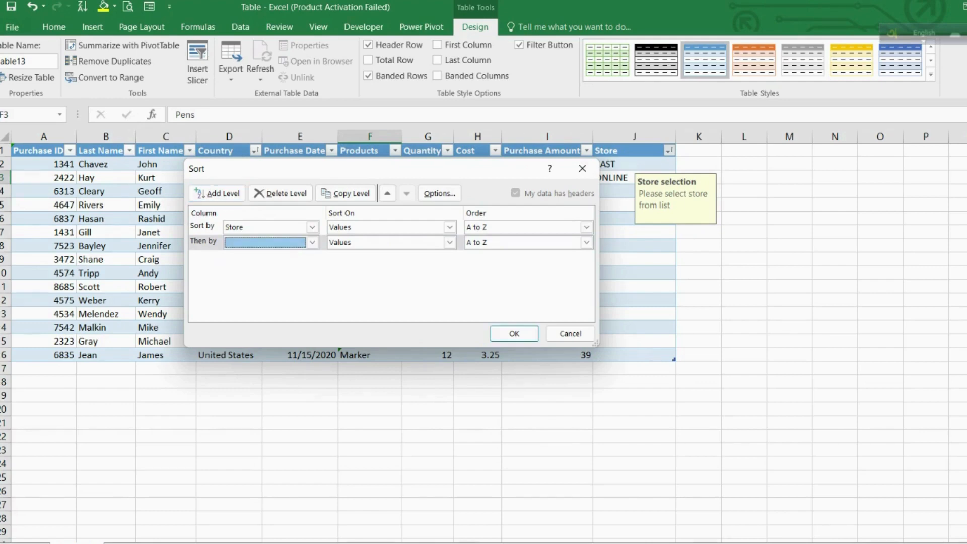
pyautogui.click(312, 243)
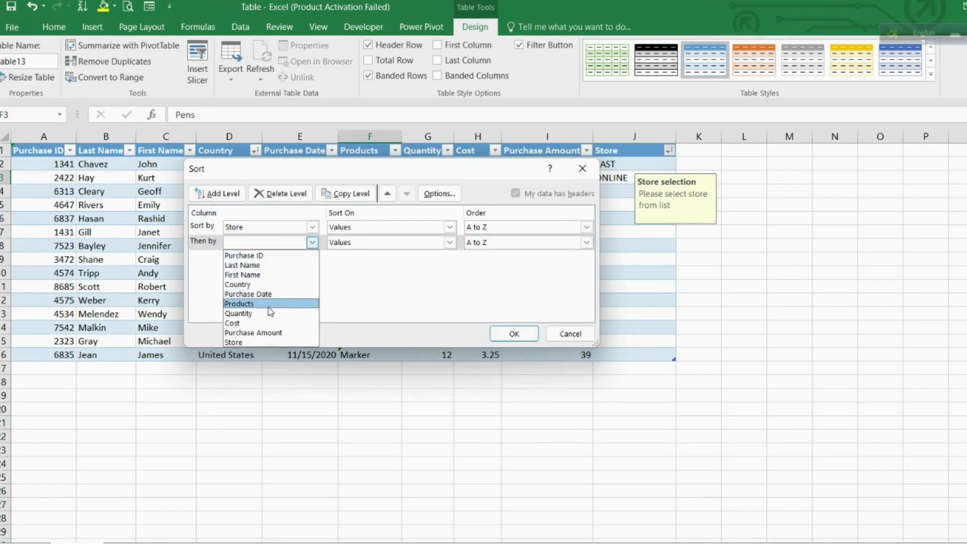
pyautogui.click(282, 285)
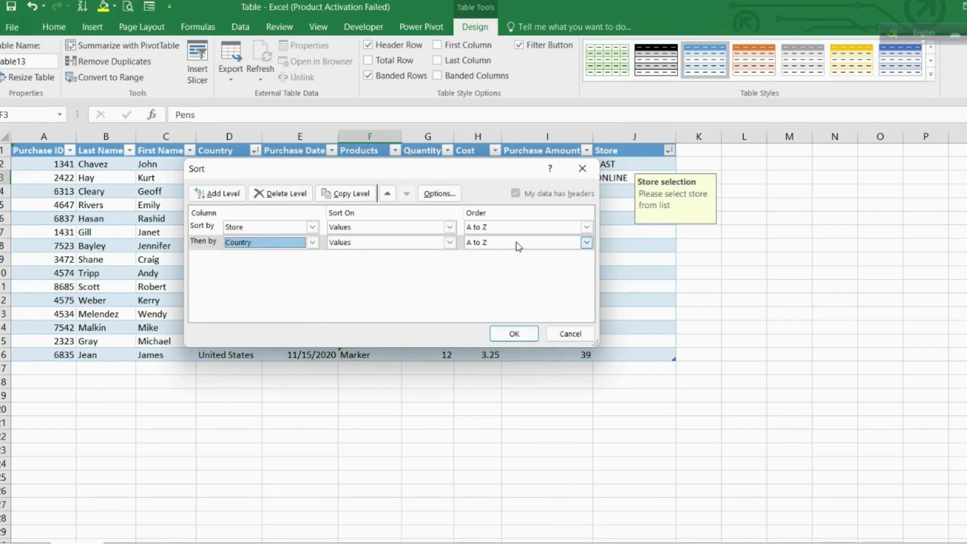
# Order the Country level by a new custom list of Canada, Australia, Bangladesh, Maxico, United States, Germany and apply the sort
pyautogui.click(586, 244)
pyautogui.click(526, 274)
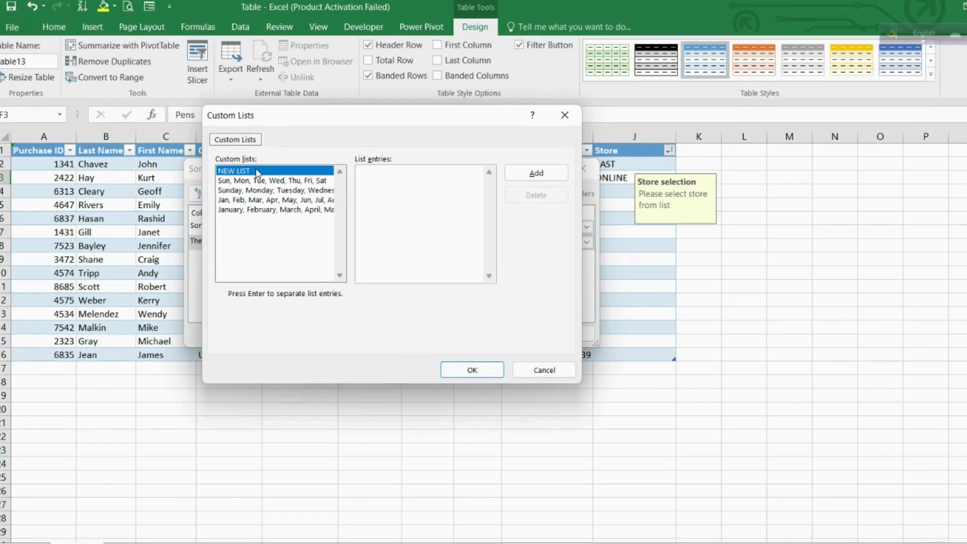
pyautogui.click(257, 172)
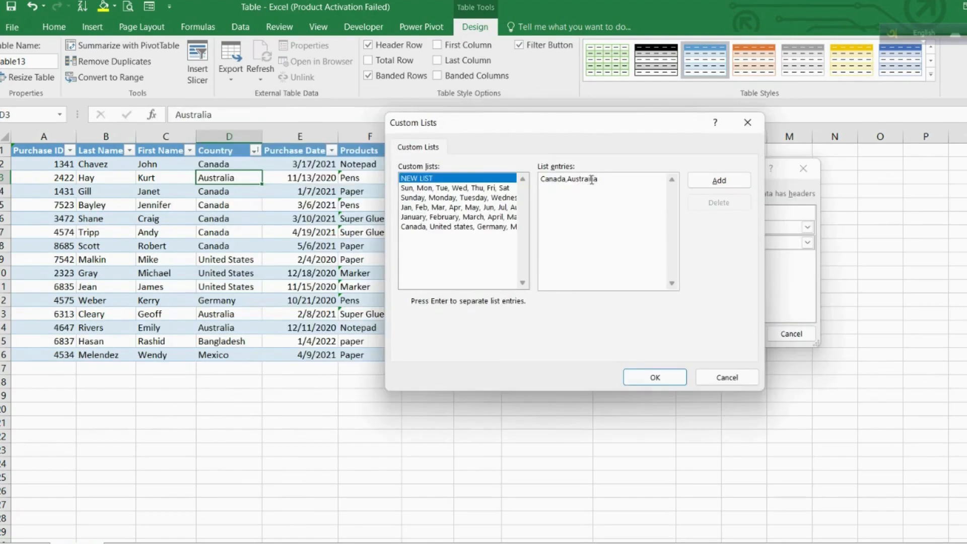
pyautogui.click(591, 179)
pyautogui.click(606, 179)
pyautogui.write(',Bangladesh,Maxico,')
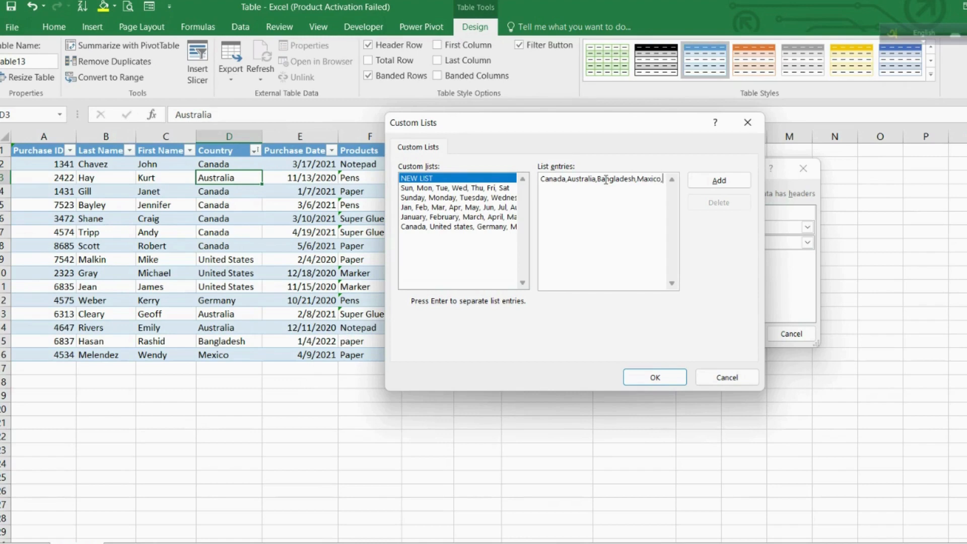
pyautogui.write('United States,')
pyautogui.write('Germany')
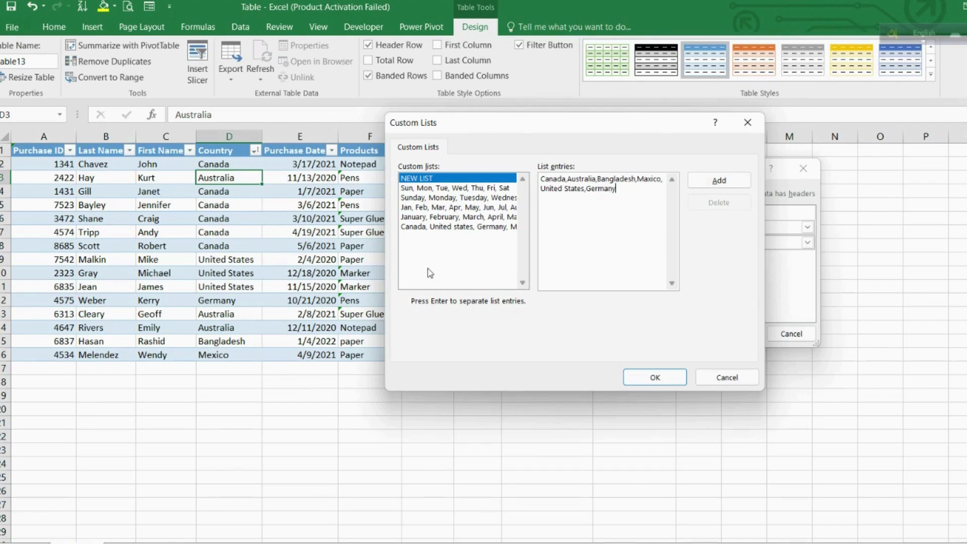
pyautogui.click(724, 182)
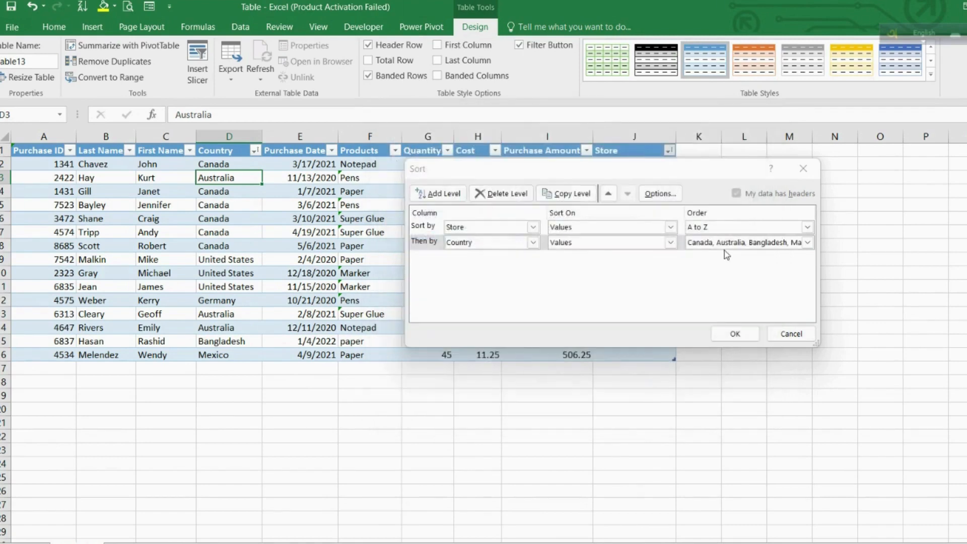
pyautogui.click(734, 337)
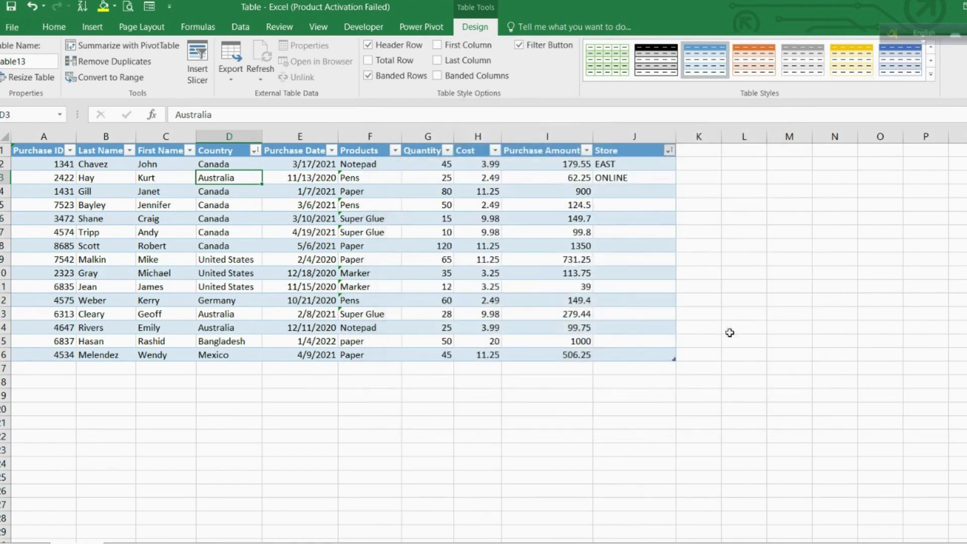
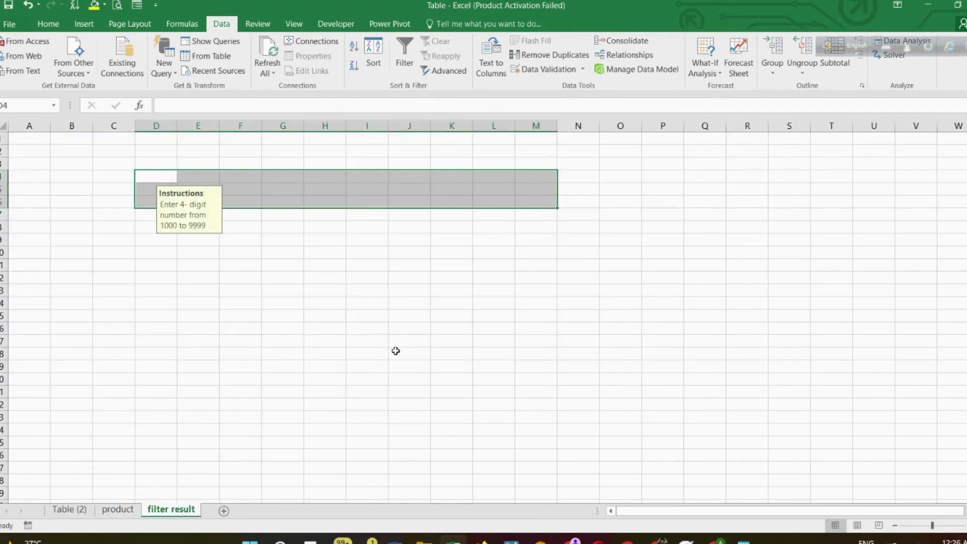
# Look over the product, Table (2) and filter result sheets, including the Purchase Date and Products headers
pyautogui.click(124, 510)
pyautogui.click(66, 510)
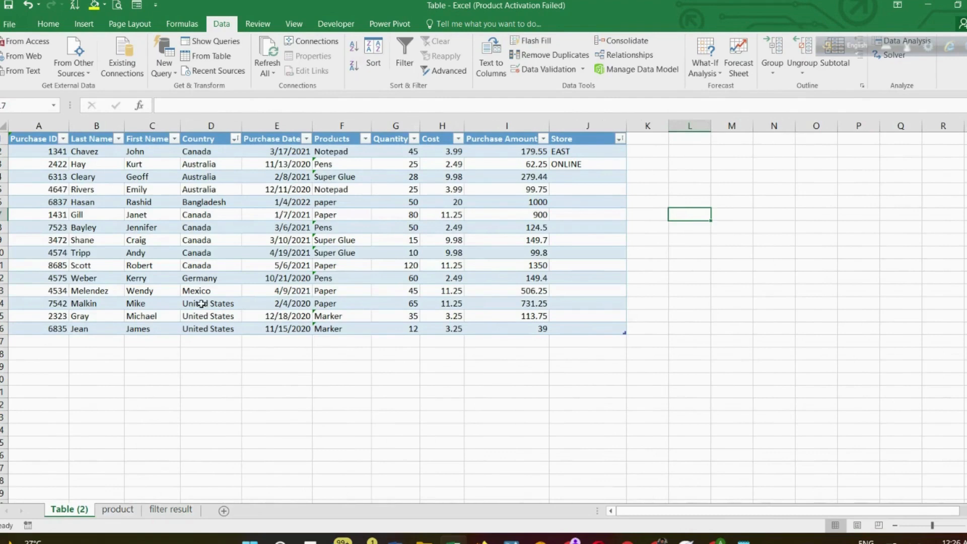
pyautogui.moveTo(272, 138); pyautogui.dragTo(324, 132)
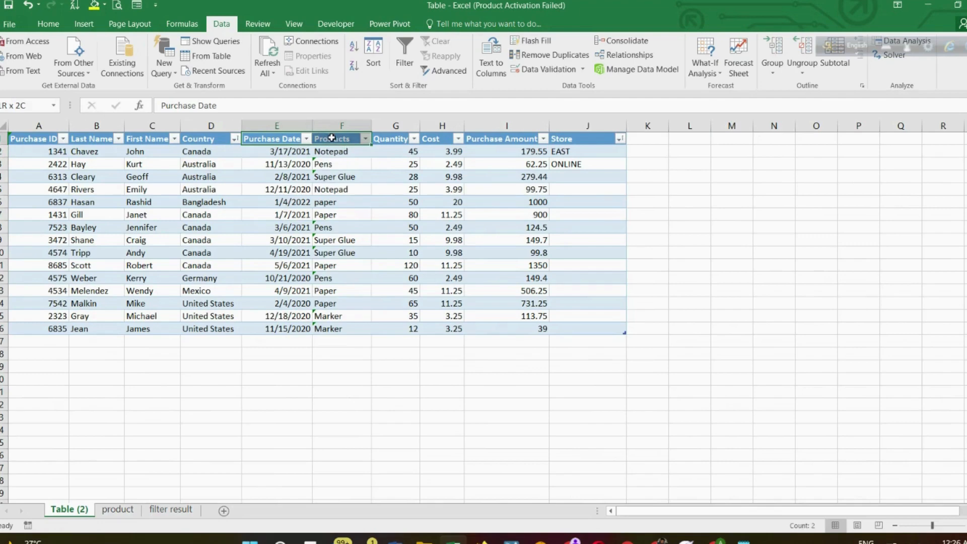
pyautogui.click(171, 510)
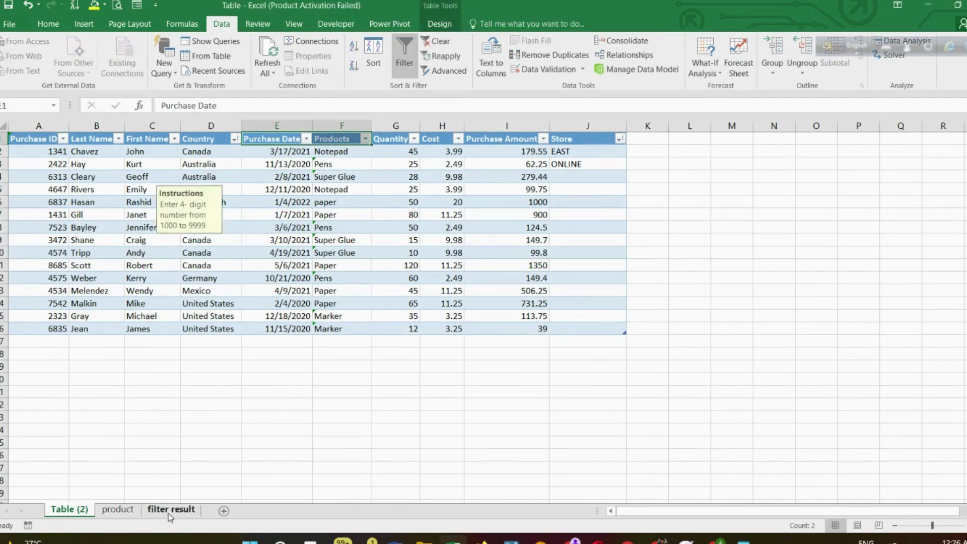
pyautogui.click(84, 511)
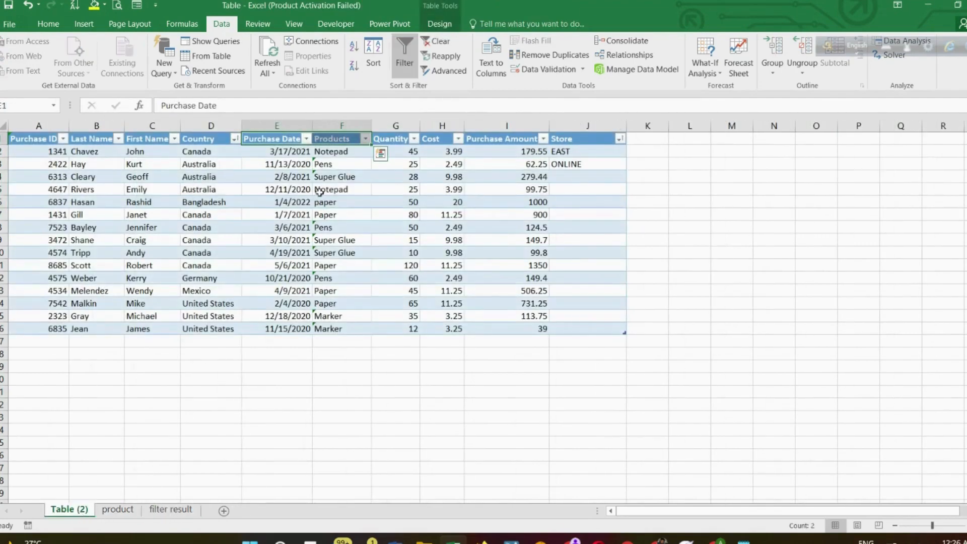
# Copy the Purchase Date and Products header cells of the purchase table on the Table (2) sheet
pyautogui.click(280, 139)
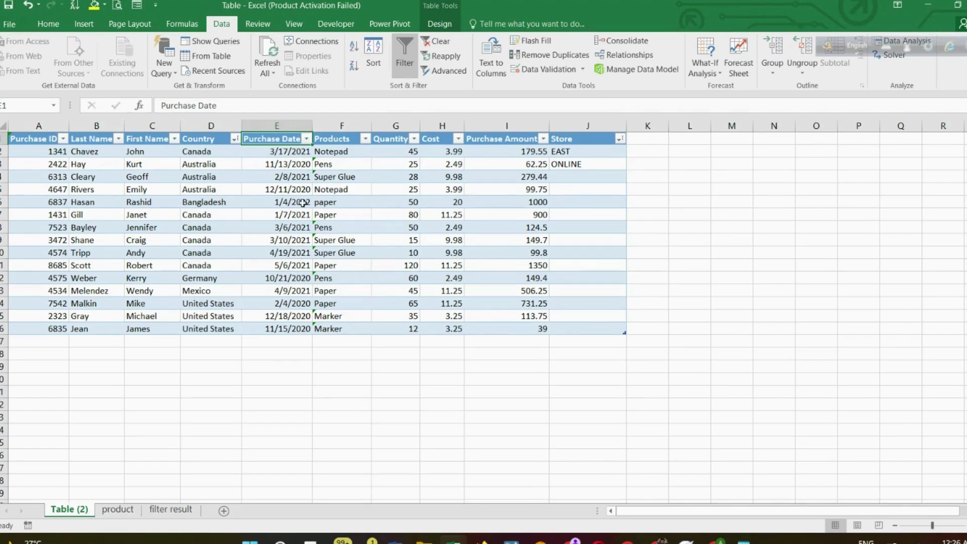
pyautogui.moveTo(292, 140); pyautogui.dragTo(335, 139)
pyautogui.rightClick(331, 136)
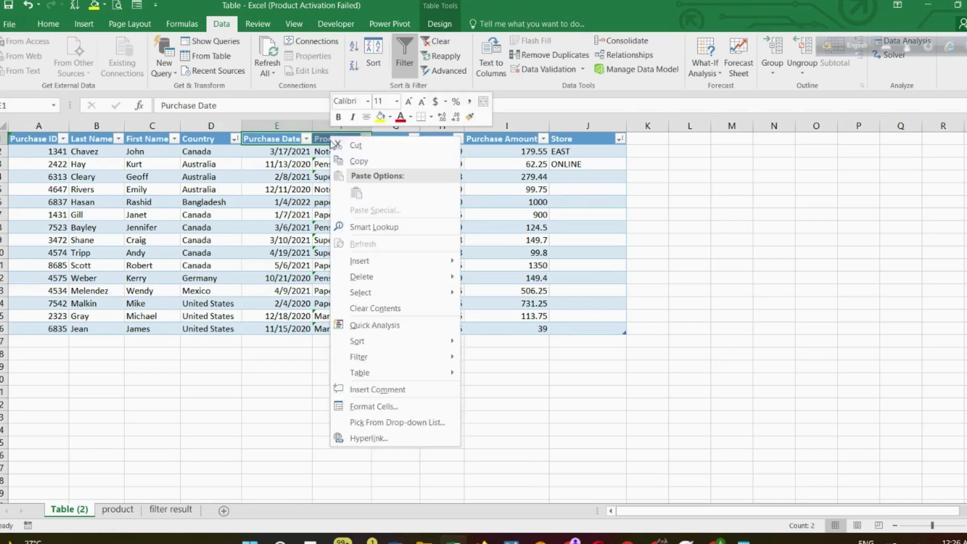
pyautogui.press('Escape')
pyautogui.hotkey('ctrl', 'c')
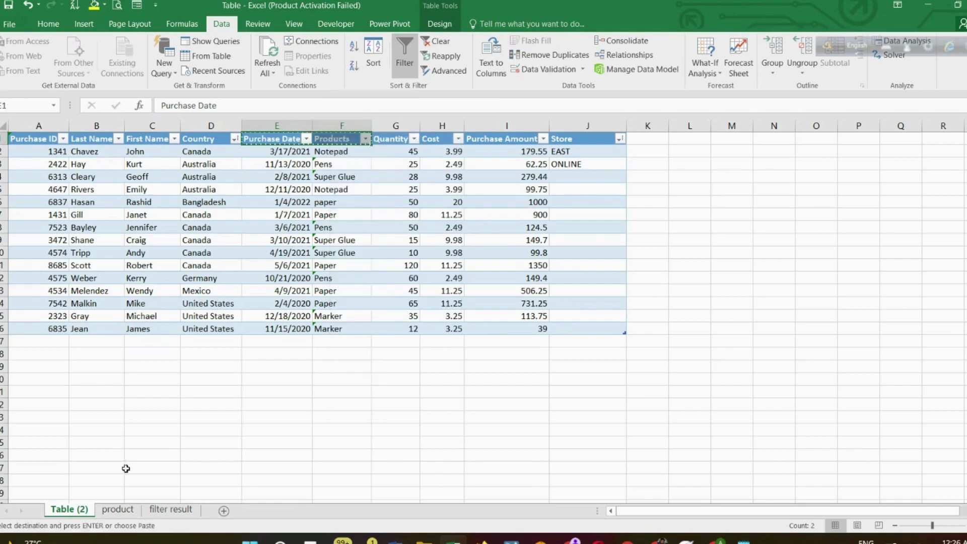
# Paste the copied headers at cell F2 of the product sheet and widen their columns
pyautogui.click(118, 510)
pyautogui.click(252, 150)
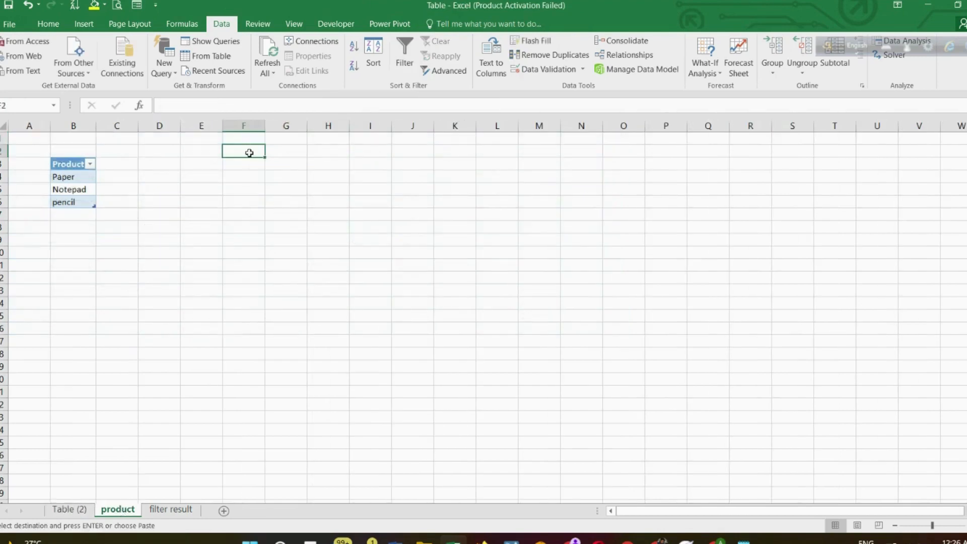
pyautogui.rightClick(251, 151)
pyautogui.click(278, 211)
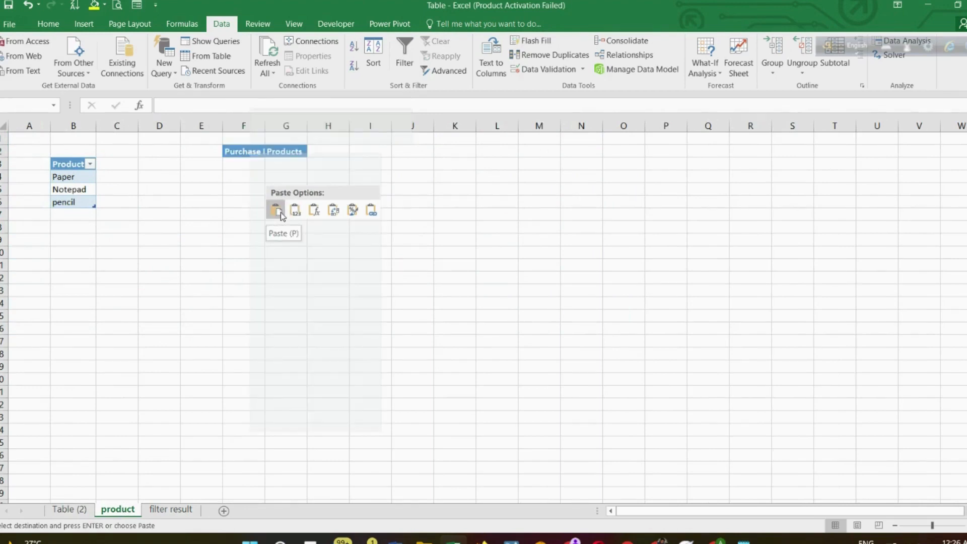
pyautogui.moveTo(264, 126); pyautogui.dragTo(357, 126)
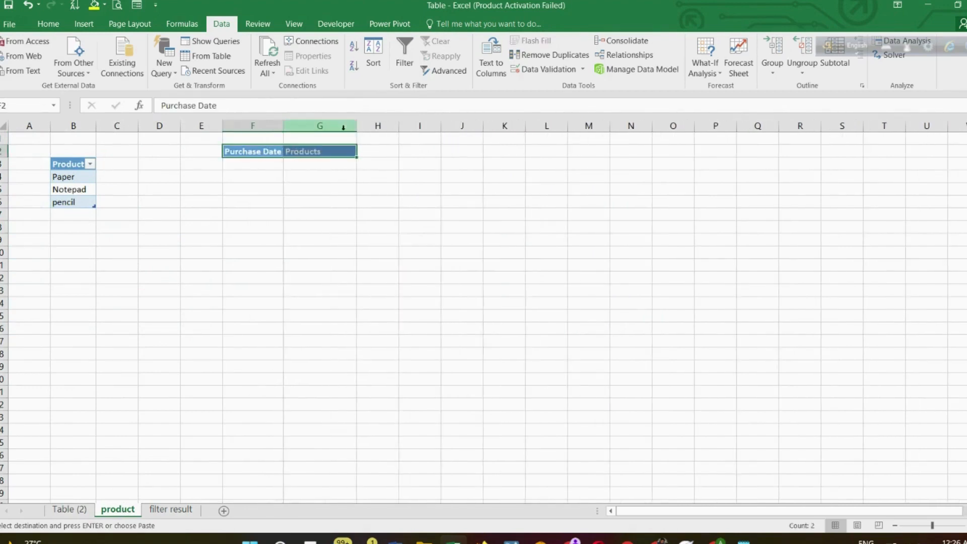
pyautogui.click(265, 166)
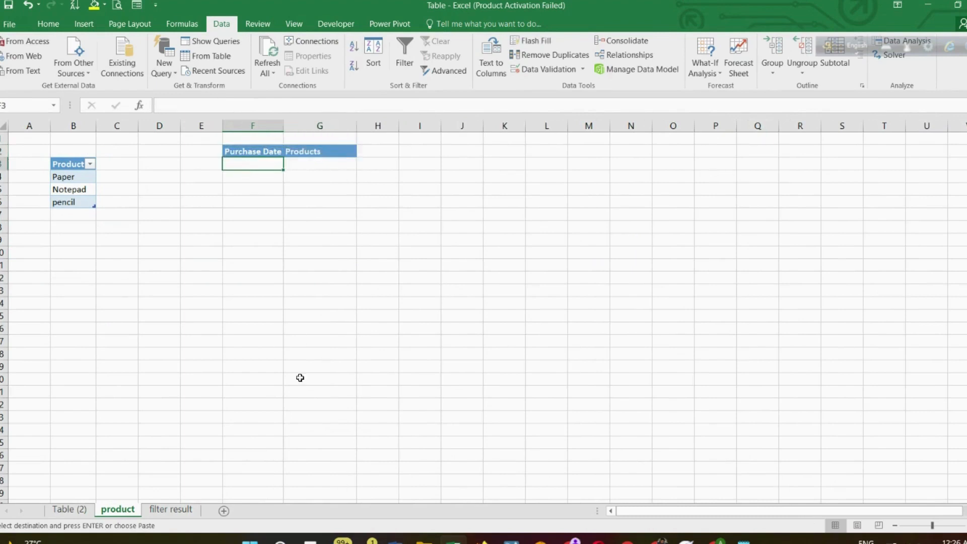
# Copy the date text 3/10/2021 from cell E9 of the purchase table on the Table (2) sheet
pyautogui.click(81, 510)
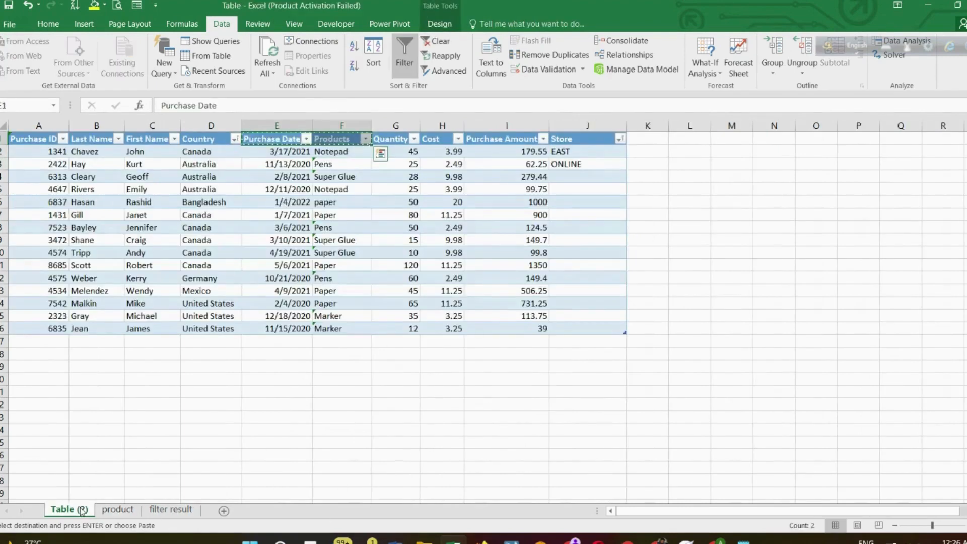
pyautogui.click(276, 241)
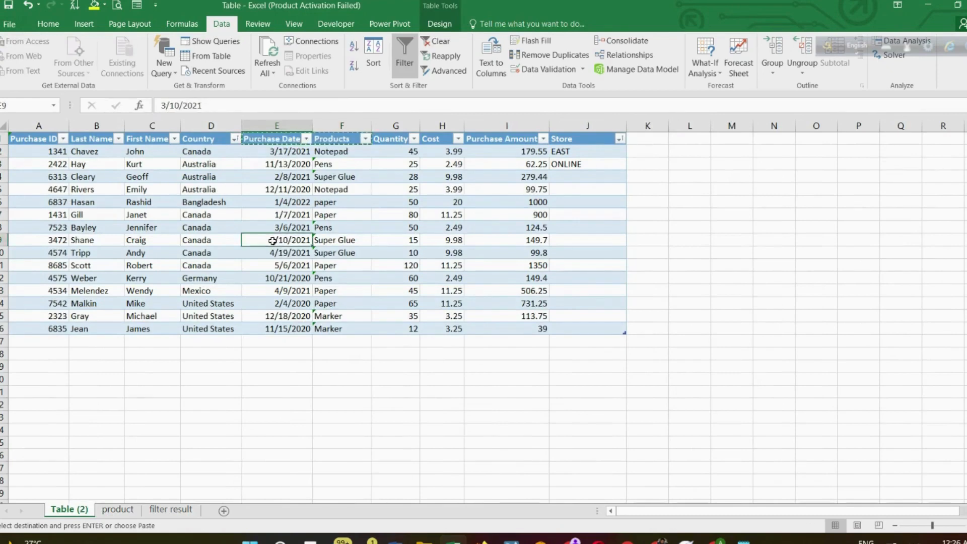
pyautogui.doubleClick(273, 240)
pyautogui.moveTo(271, 240); pyautogui.dragTo(305, 242)
pyautogui.rightClick(305, 244)
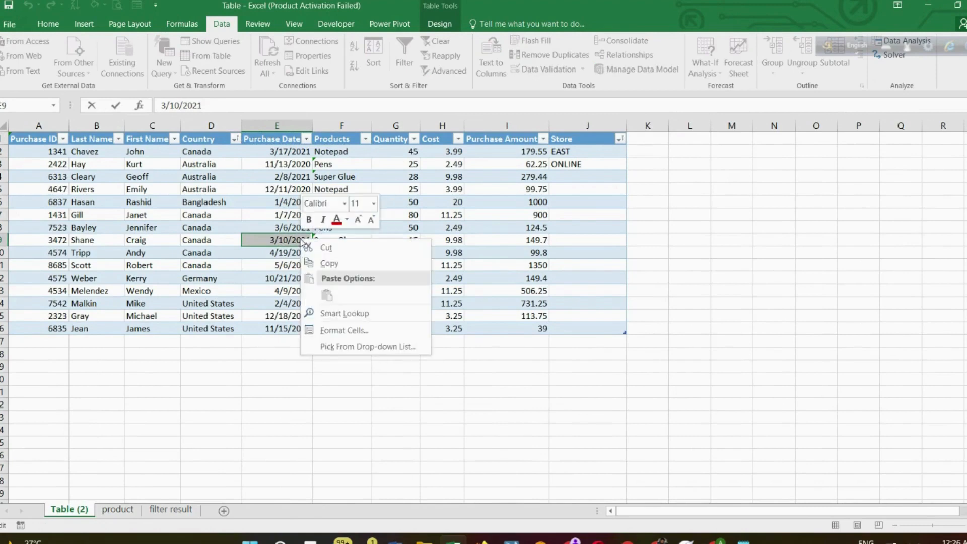
pyautogui.click(314, 264)
# Paste the copied date under the Purchase Date header on the product sheet and make the criterion >=3/10/2021
pyautogui.click(160, 510)
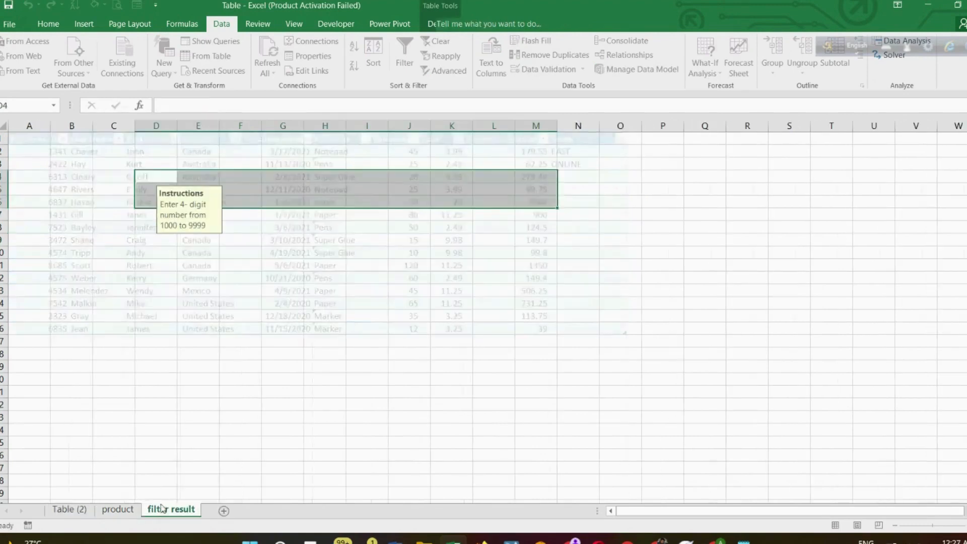
pyautogui.click(119, 509)
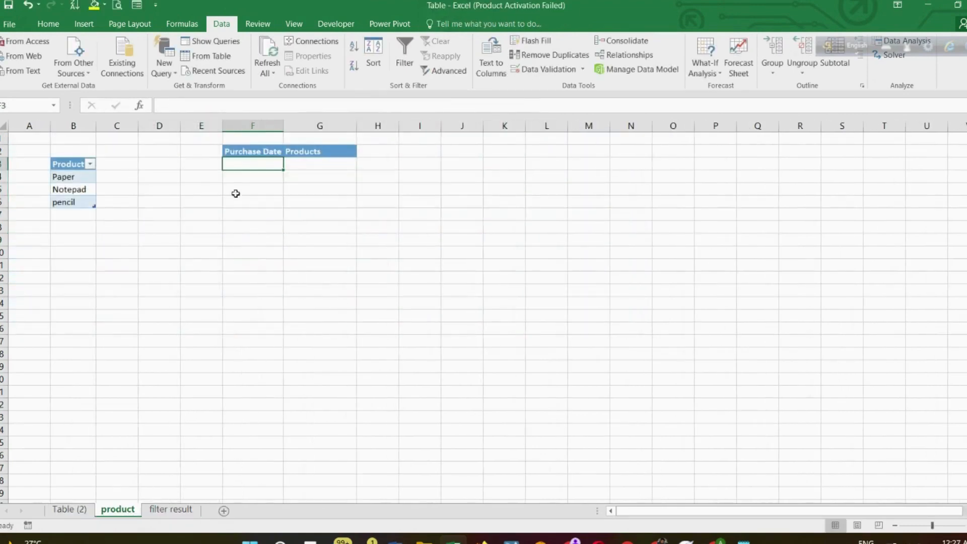
pyautogui.rightClick(246, 162)
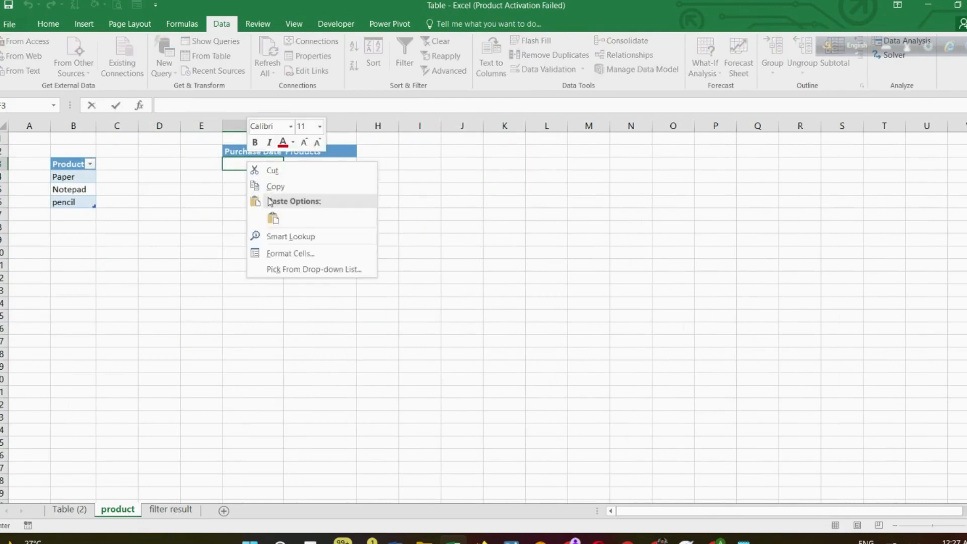
pyautogui.click(271, 219)
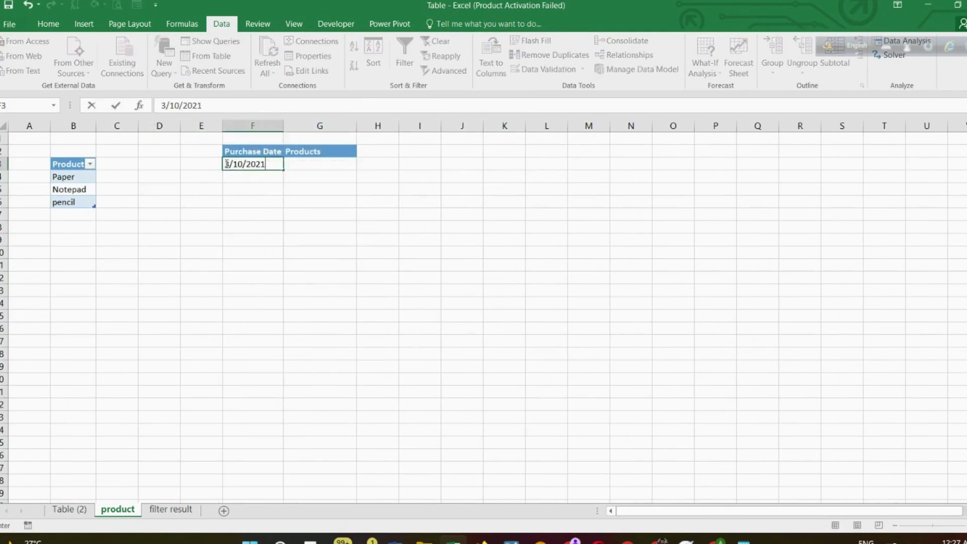
pyautogui.write('>=')
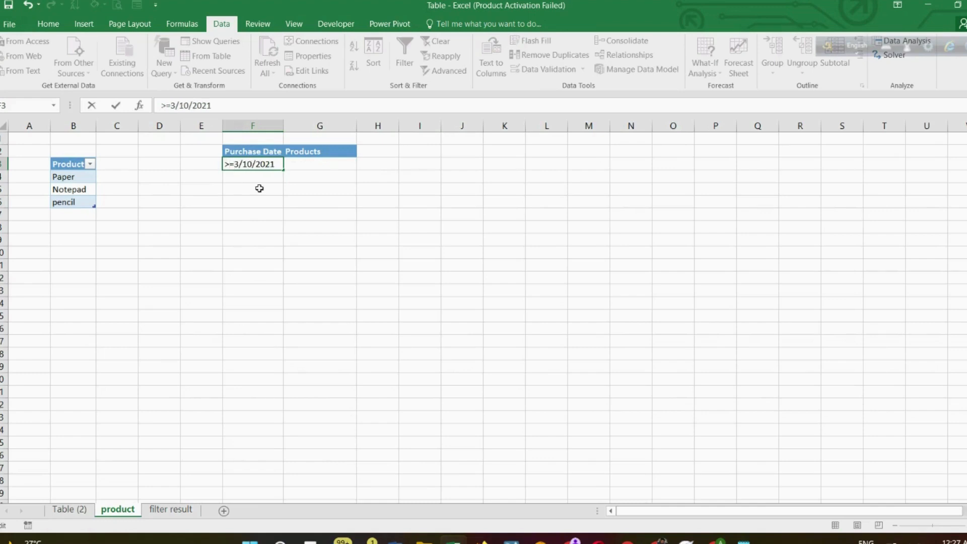
pyautogui.click(301, 165)
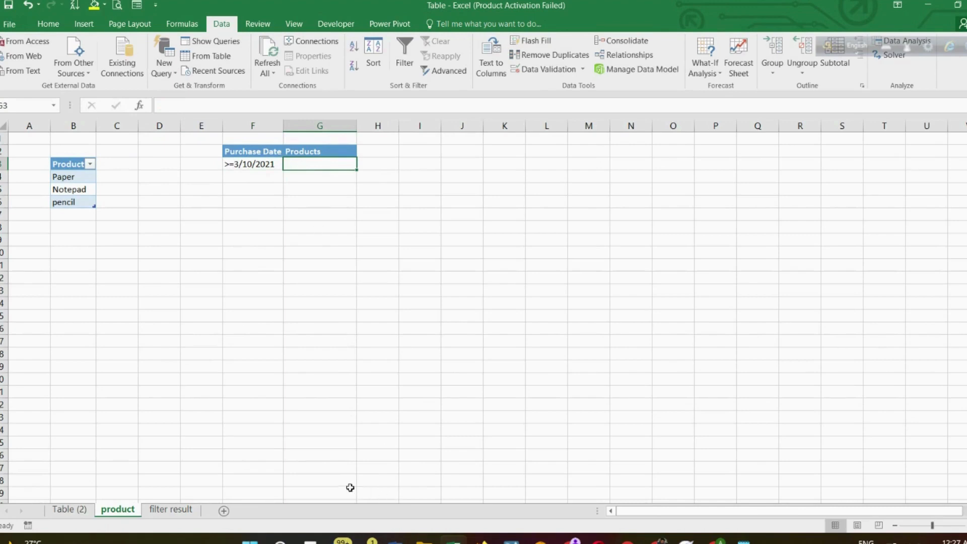
# Copy the product text Super Glue from cell F9 of the purchase table, leaving the cell's value unedited
pyautogui.click(71, 509)
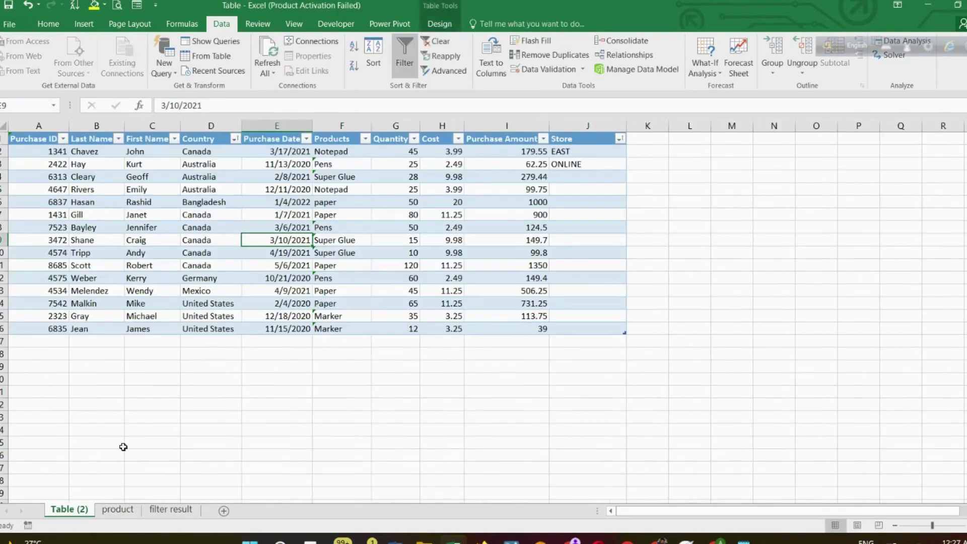
pyautogui.click(356, 241)
pyautogui.doubleClick(357, 241)
pyautogui.moveTo(357, 241); pyautogui.dragTo(316, 238)
pyautogui.rightClick(316, 237)
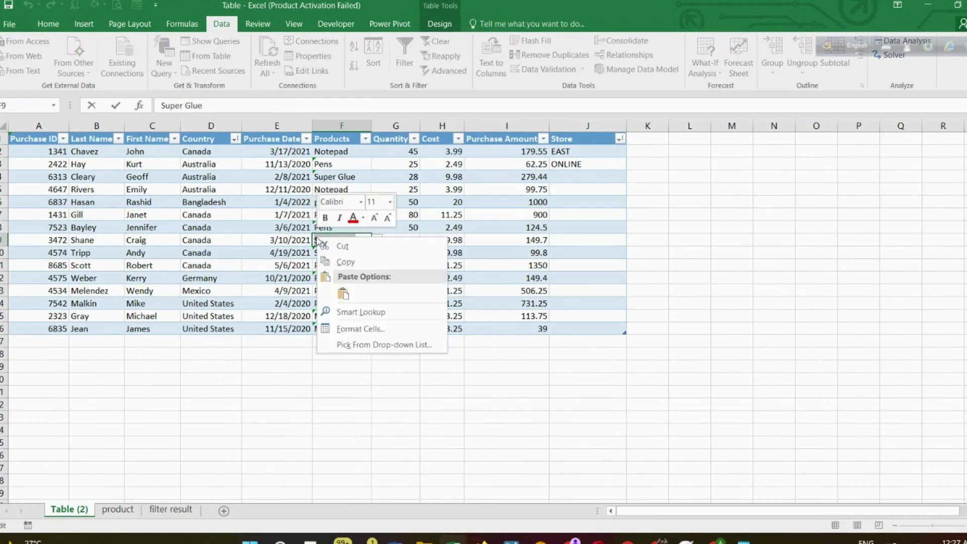
pyautogui.click(342, 261)
pyautogui.click(744, 190)
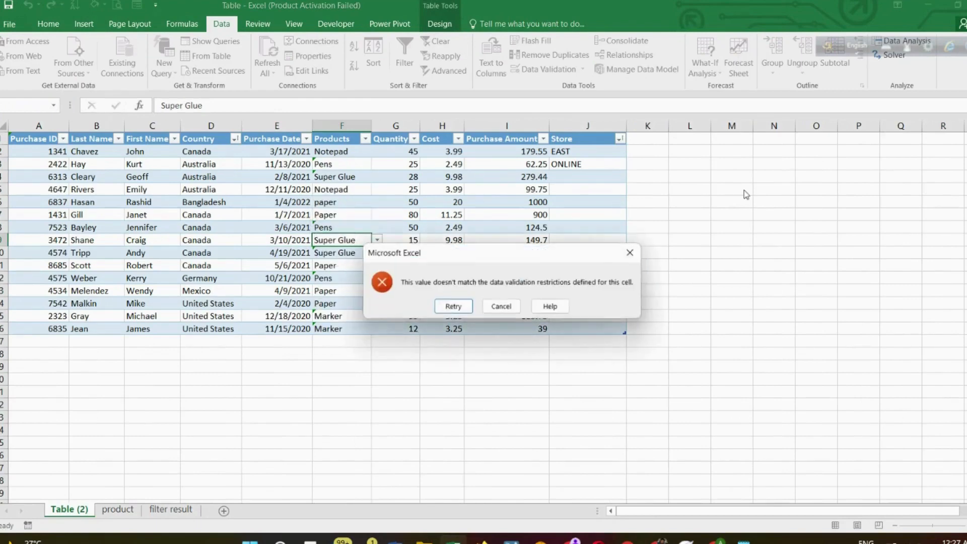
pyautogui.click(491, 305)
pyautogui.click(367, 289)
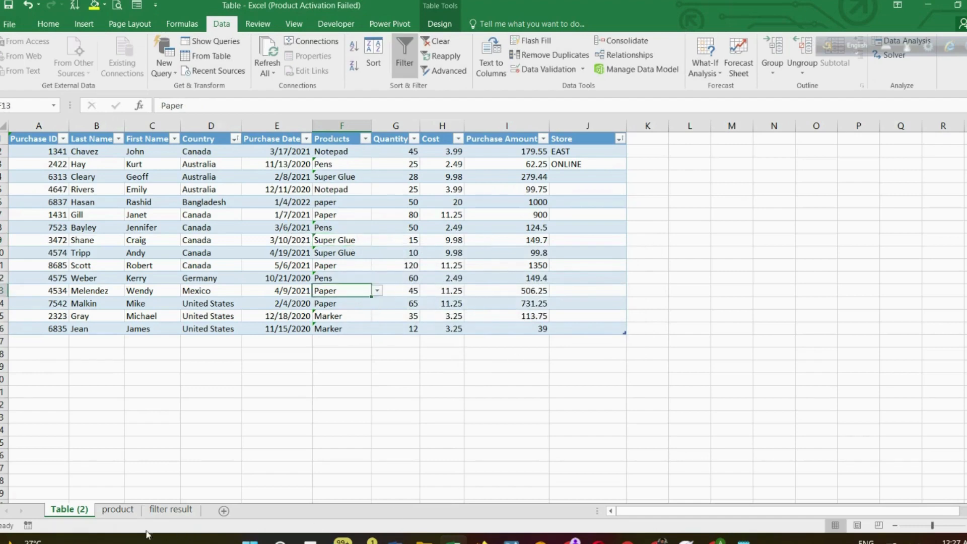
# Paste the product name under the Products header on the product sheet and make the criterion *Super Glue*
pyautogui.click(119, 509)
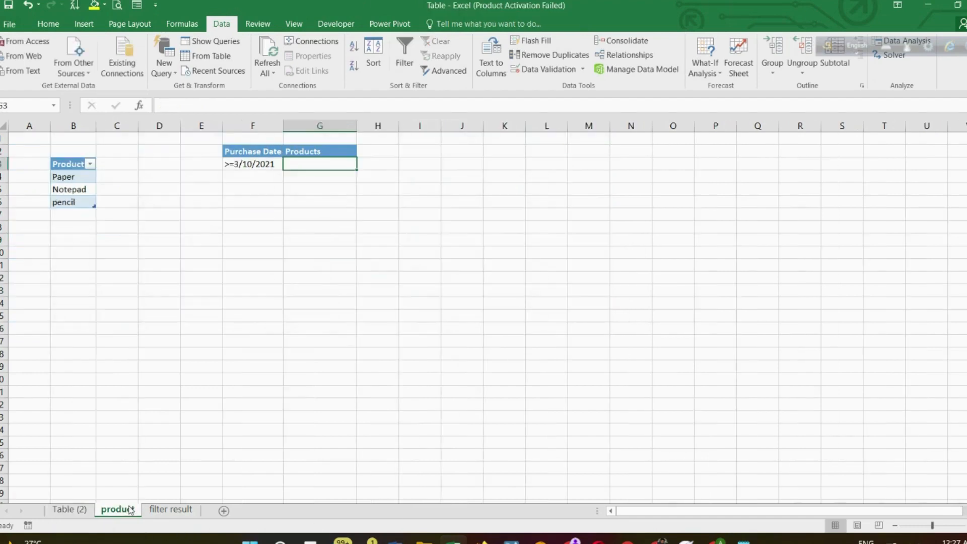
pyautogui.doubleClick(305, 164)
pyautogui.rightClick(305, 164)
pyautogui.click(330, 218)
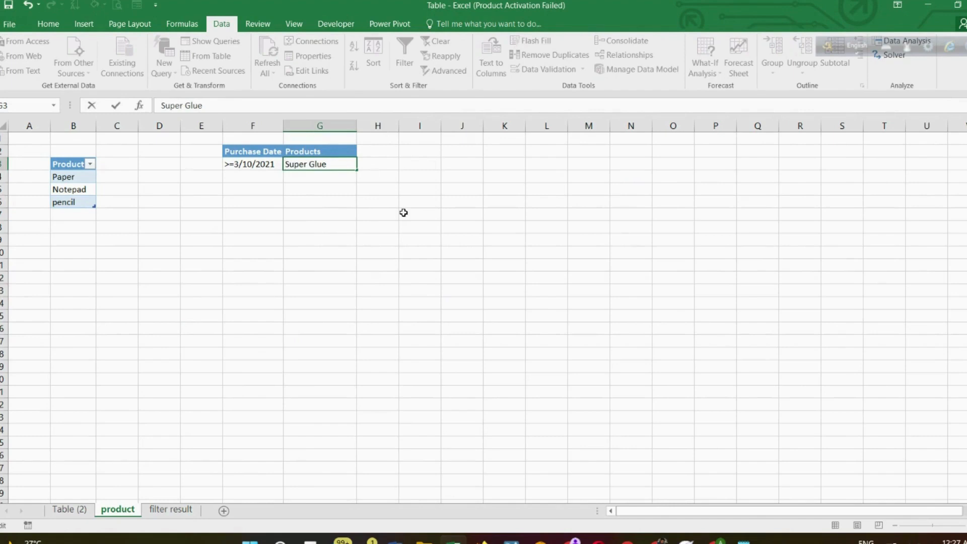
pyautogui.write('*')
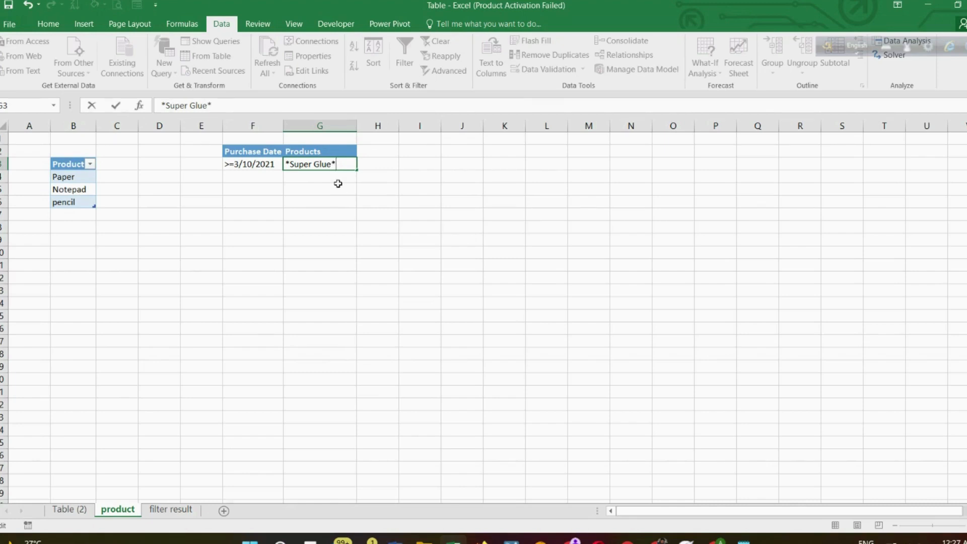
pyautogui.click(340, 180)
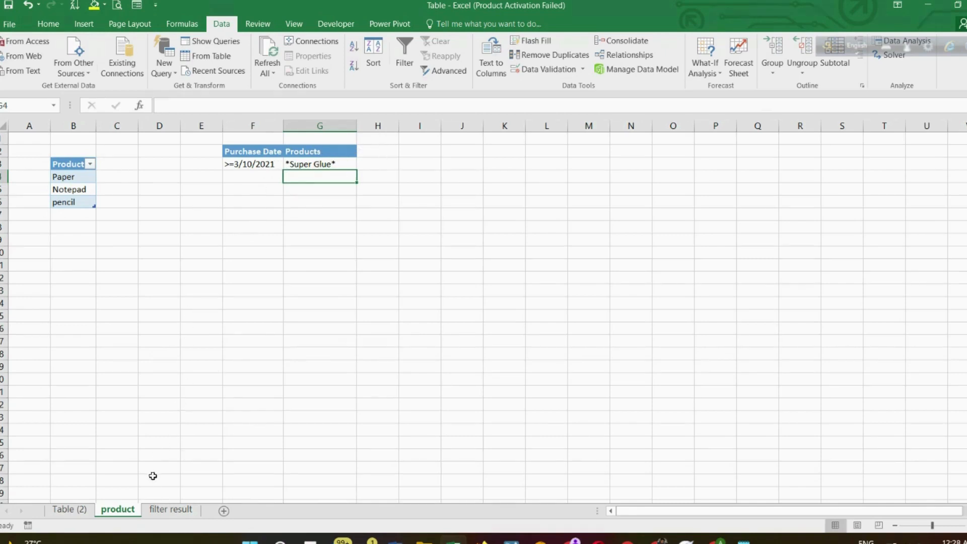
# Start an advanced filter from cell C3 of the filter result sheet, set to copy to another location
pyautogui.click(160, 509)
pyautogui.click(131, 240)
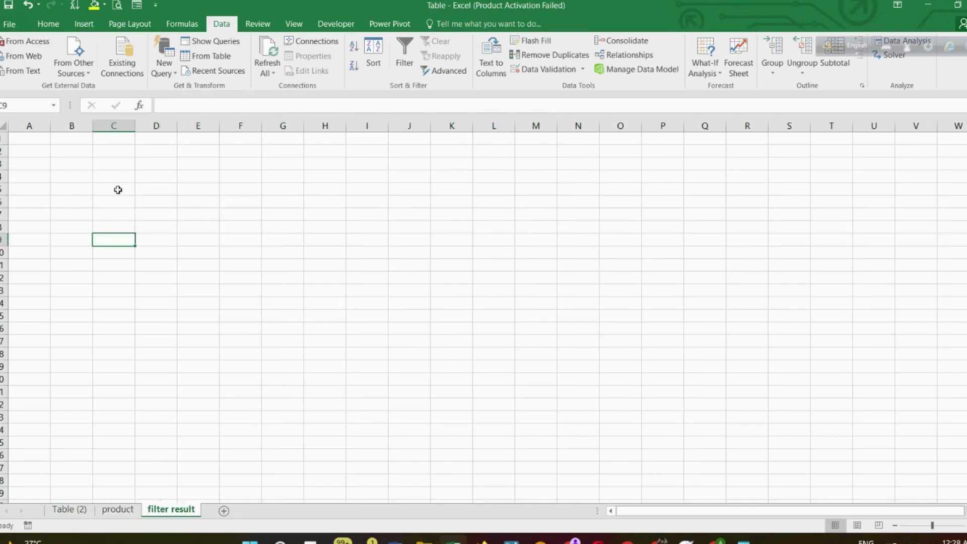
pyautogui.click(108, 164)
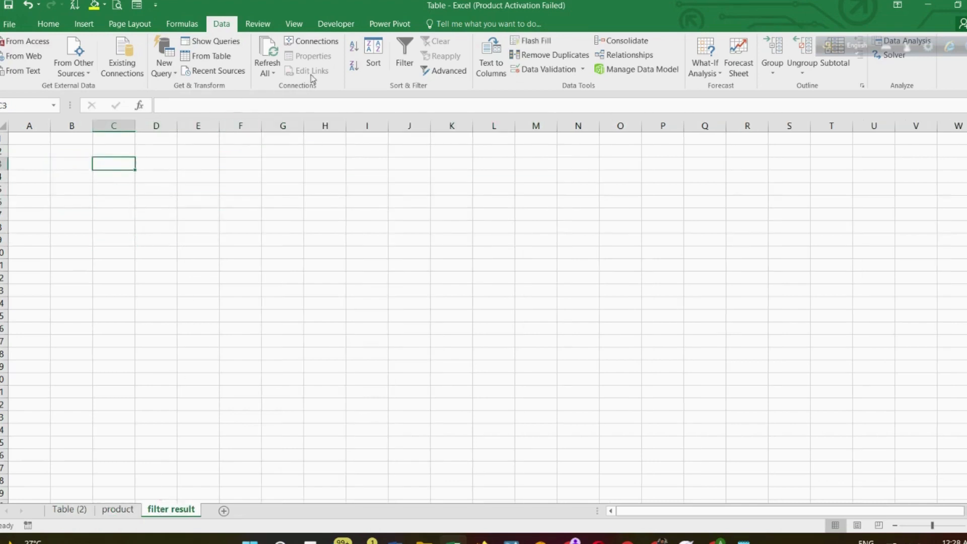
pyautogui.click(443, 70)
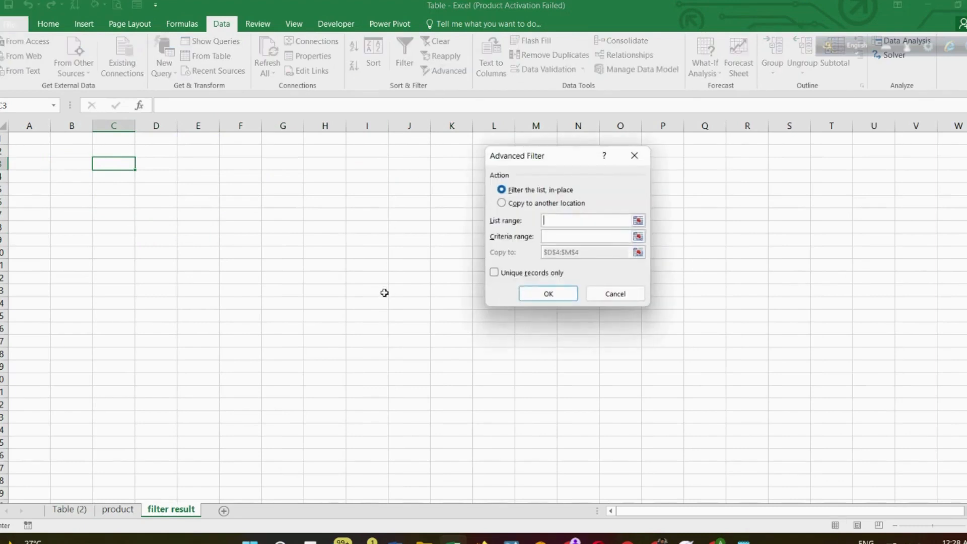
pyautogui.click(501, 203)
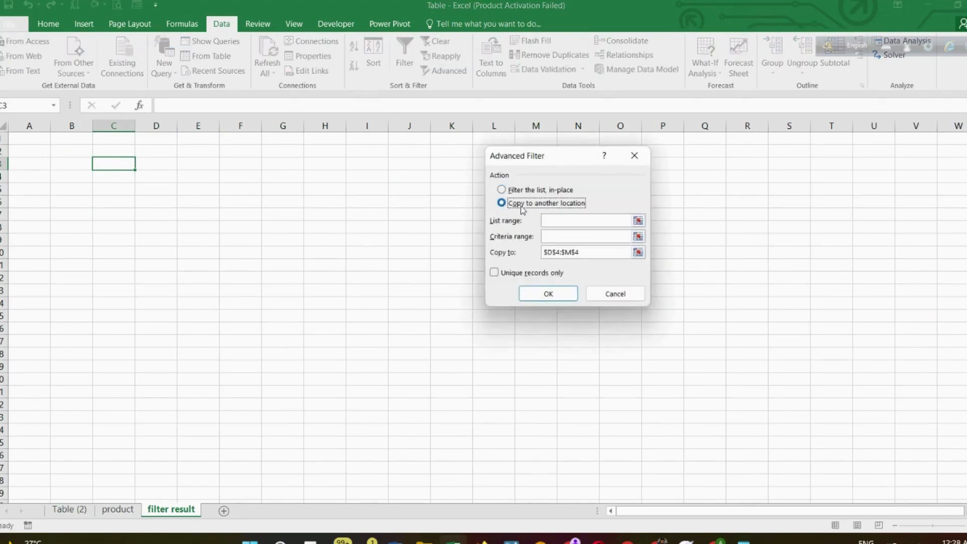
# Set the advanced filter's list range to the entire purchase table on the Table (2) sheet, including its headers
pyautogui.click(637, 221)
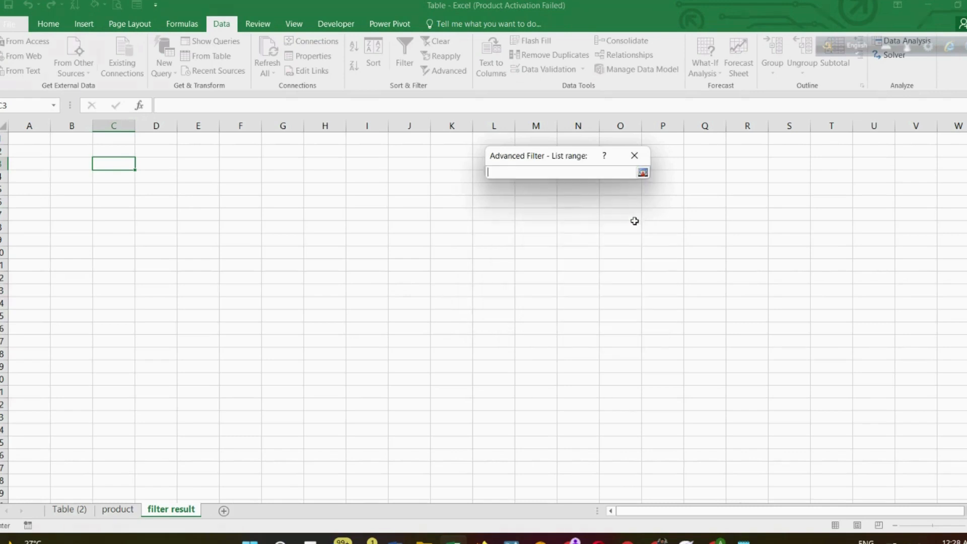
pyautogui.click(71, 509)
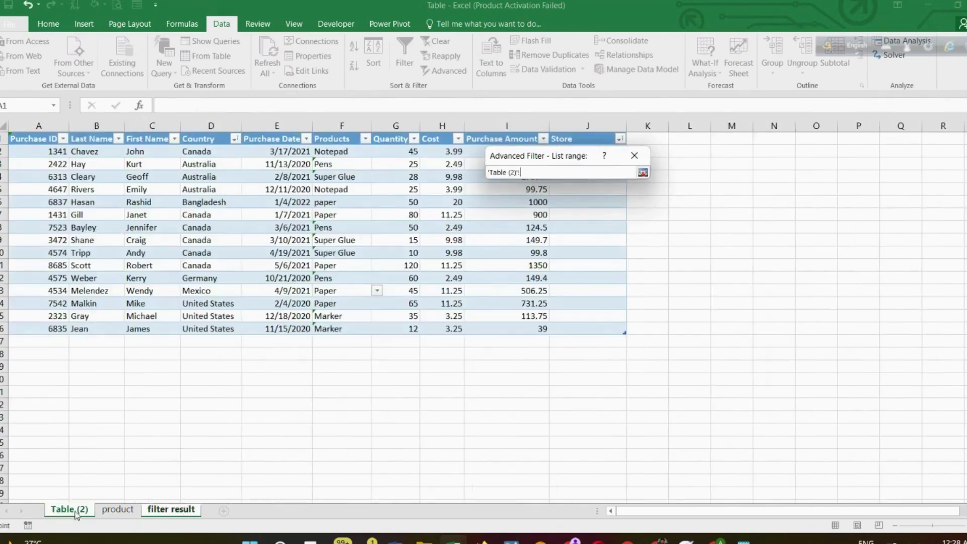
pyautogui.moveTo(36, 137); pyautogui.dragTo(592, 333)
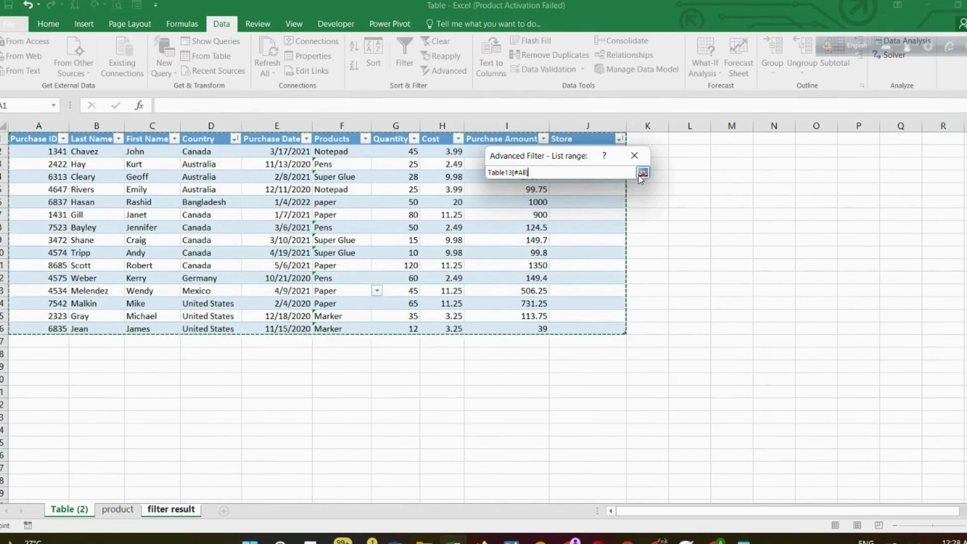
pyautogui.click(640, 175)
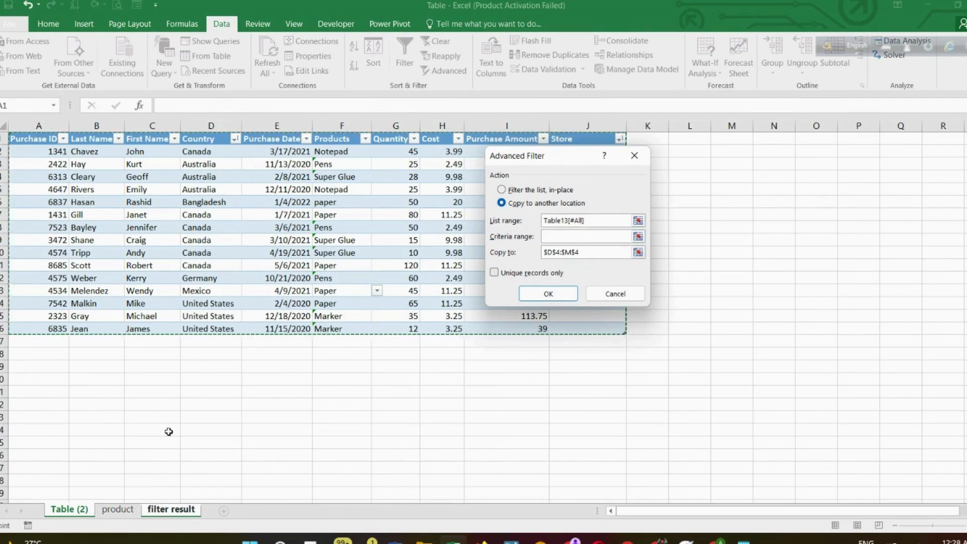
# Reselect the entire purchase table with its headers on the Table (2) sheet as the advanced filter's list range
pyautogui.click(119, 510)
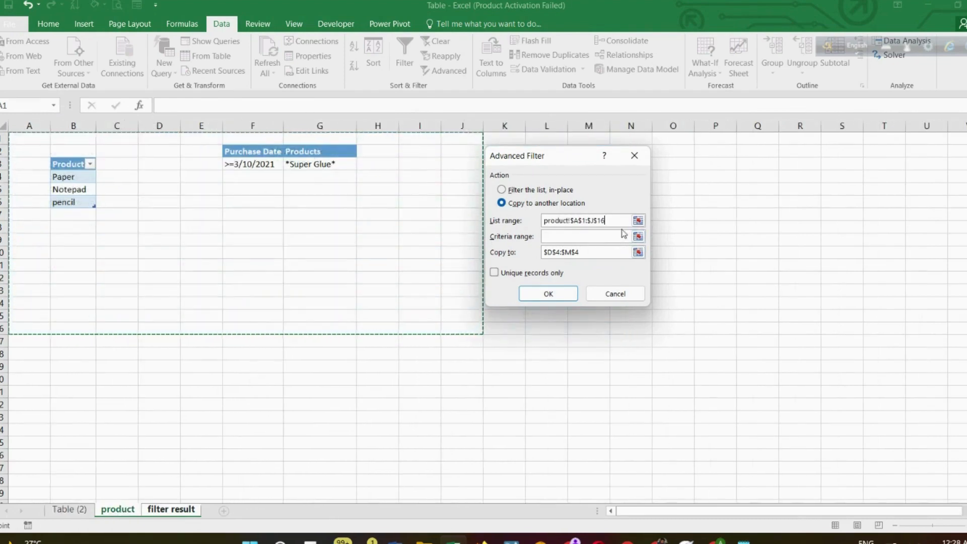
pyautogui.click(637, 220)
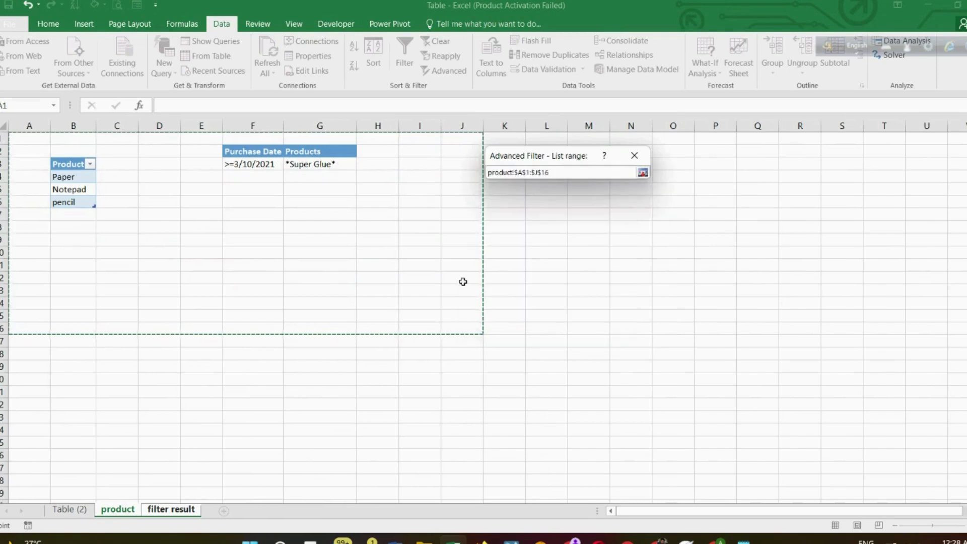
pyautogui.click(62, 510)
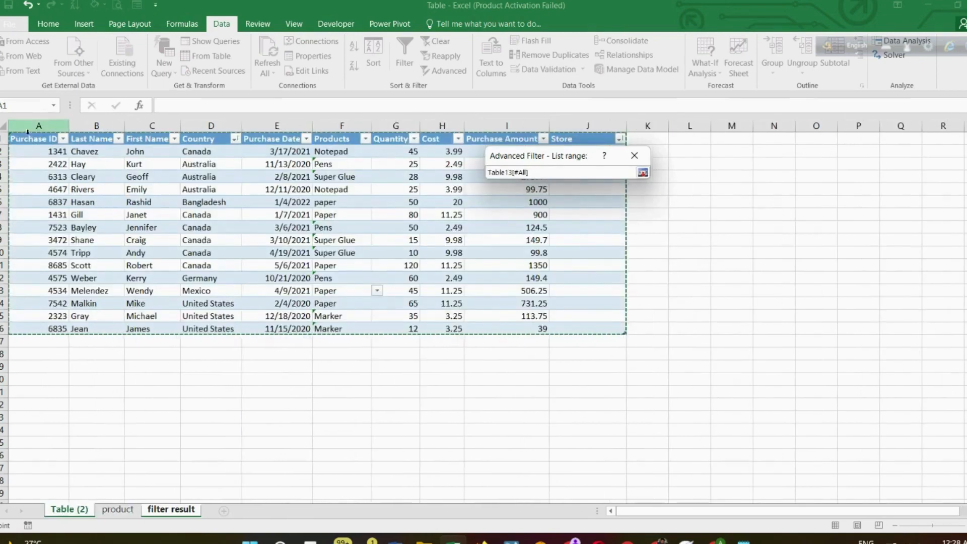
pyautogui.moveTo(48, 143); pyautogui.dragTo(607, 331)
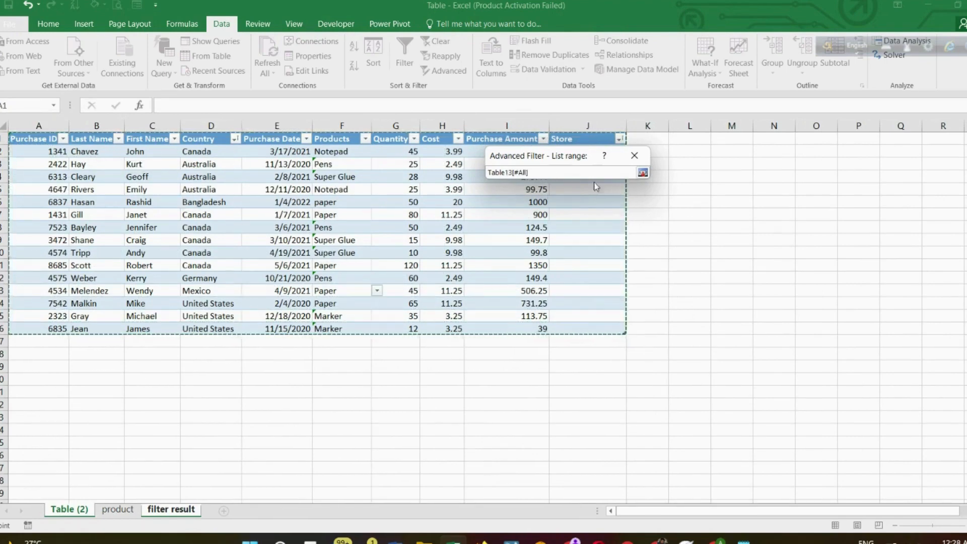
pyautogui.click(643, 172)
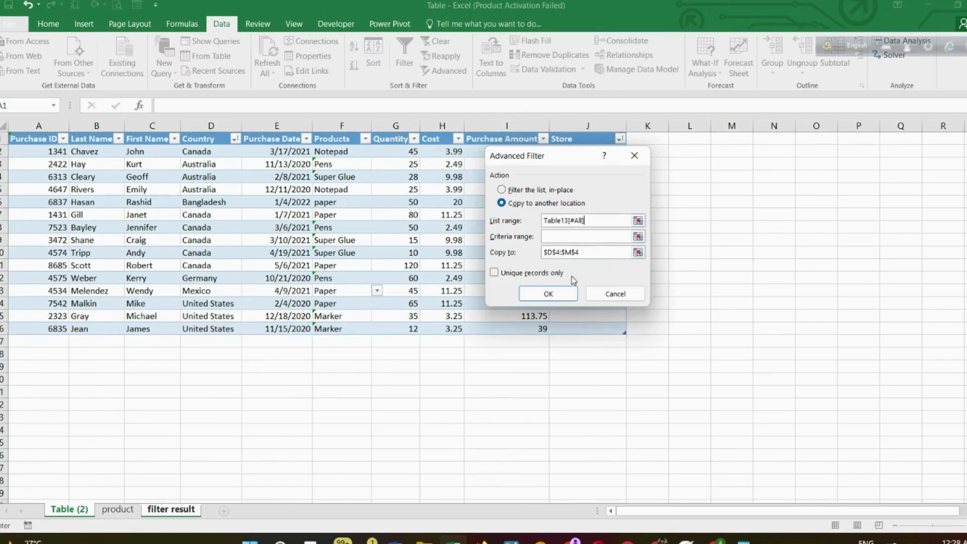
# Set the advanced filter's criteria range to F2:G3 on the product sheet, covering the Purchase Date and Products criteria
pyautogui.click(636, 236)
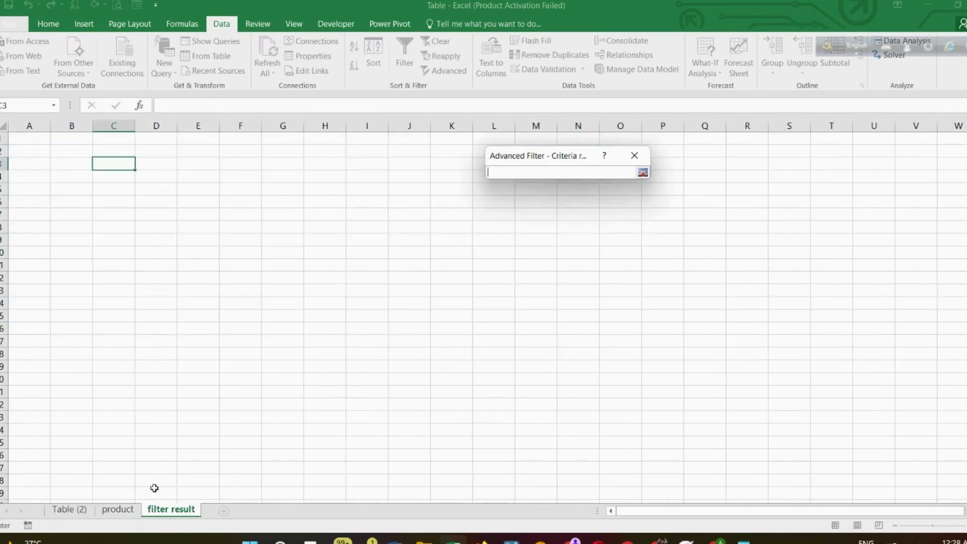
pyautogui.click(116, 509)
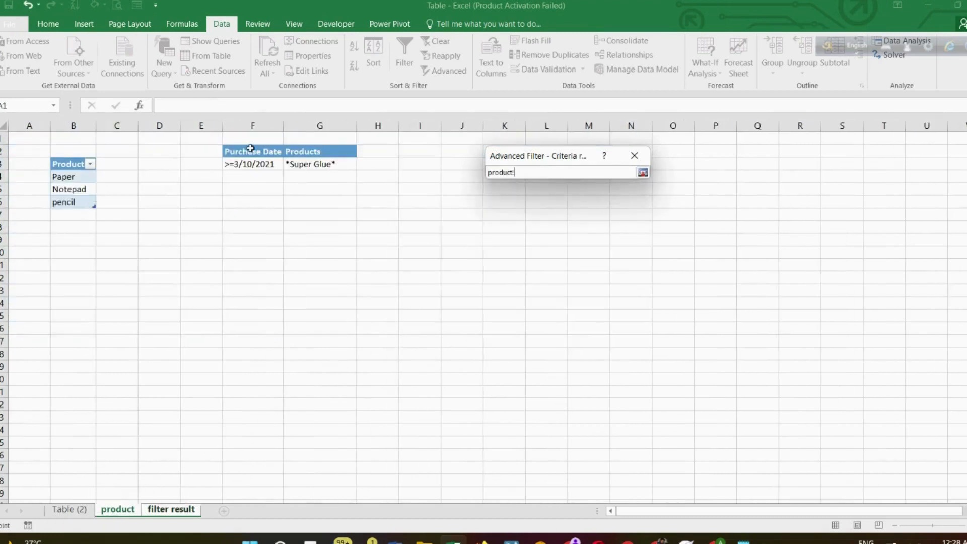
pyautogui.moveTo(246, 150); pyautogui.dragTo(324, 164)
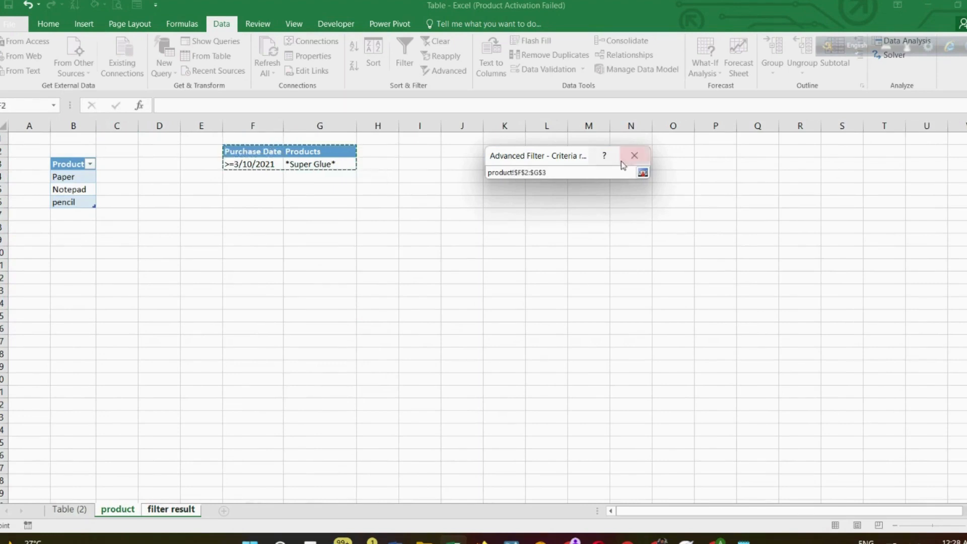
pyautogui.click(642, 173)
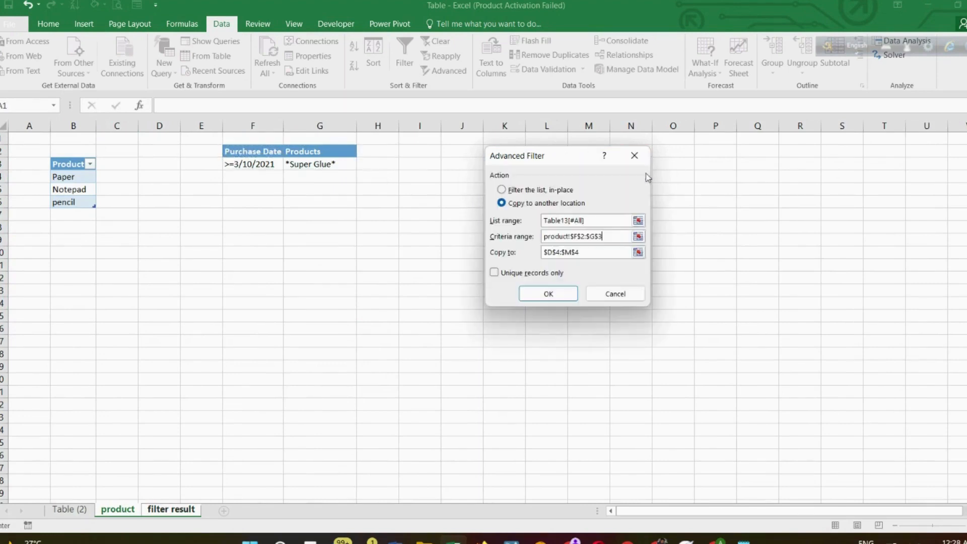
# Run the advanced filter with its output copied to cell D6 of the filter result sheet, and widen the Purchase Date column
pyautogui.click(638, 252)
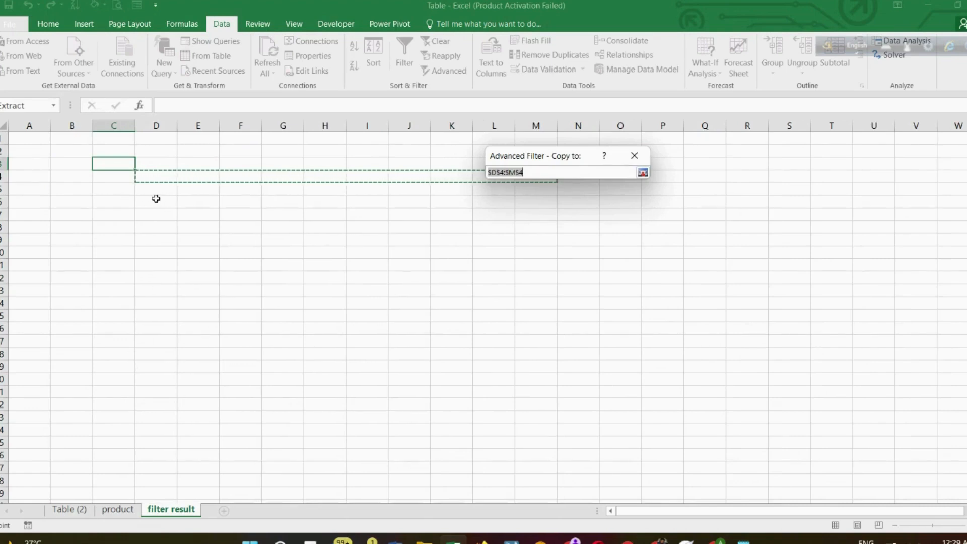
pyautogui.click(155, 200)
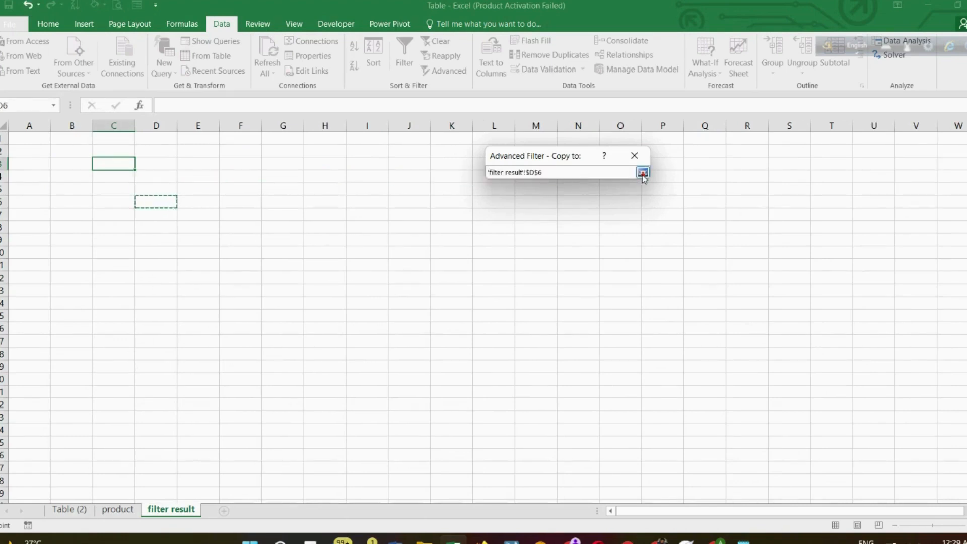
pyautogui.click(642, 173)
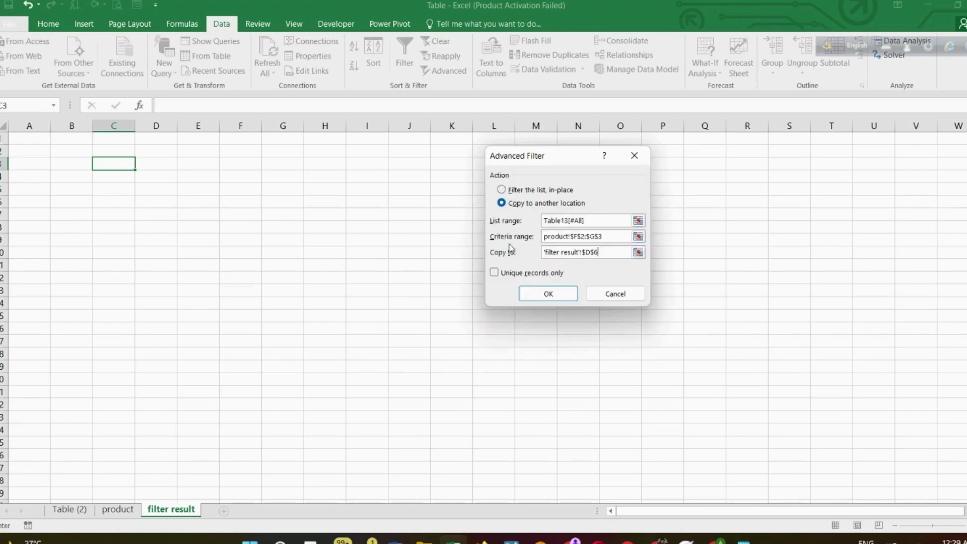
pyautogui.click(562, 298)
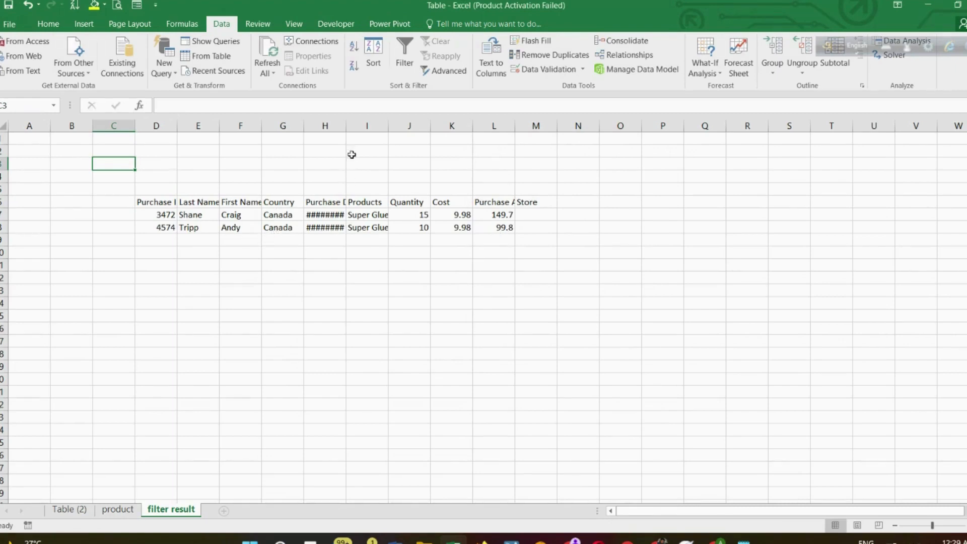
pyautogui.moveTo(344, 127); pyautogui.dragTo(421, 132)
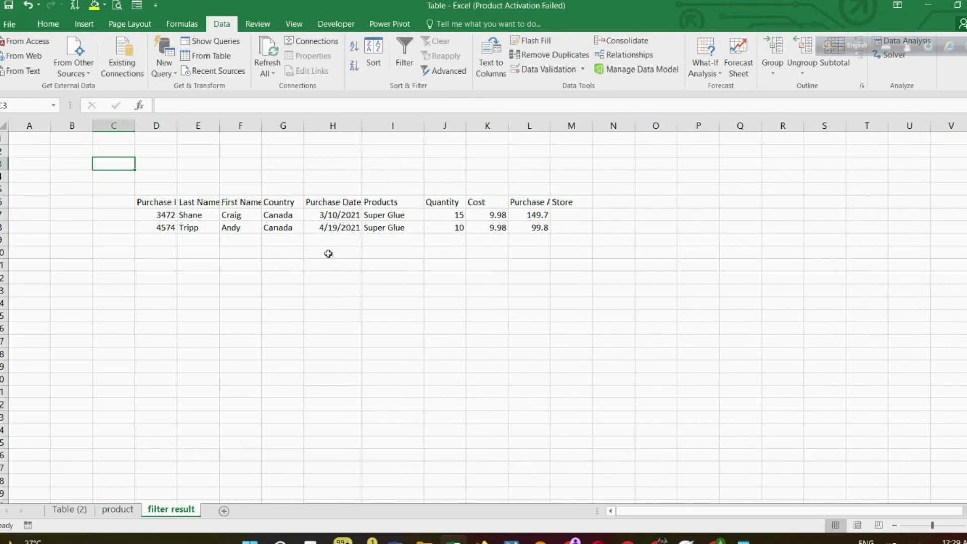
pyautogui.click(222, 265)
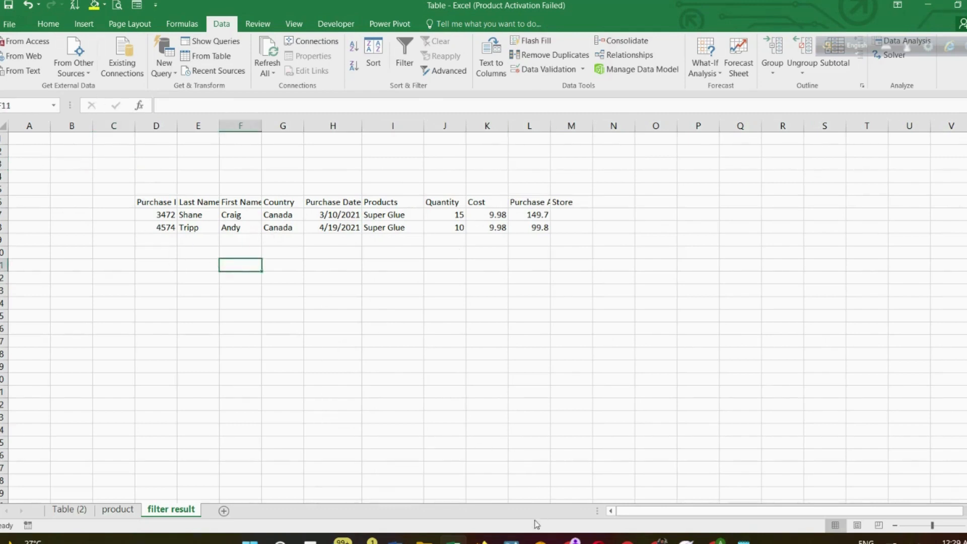
pyautogui.click(574, 540)
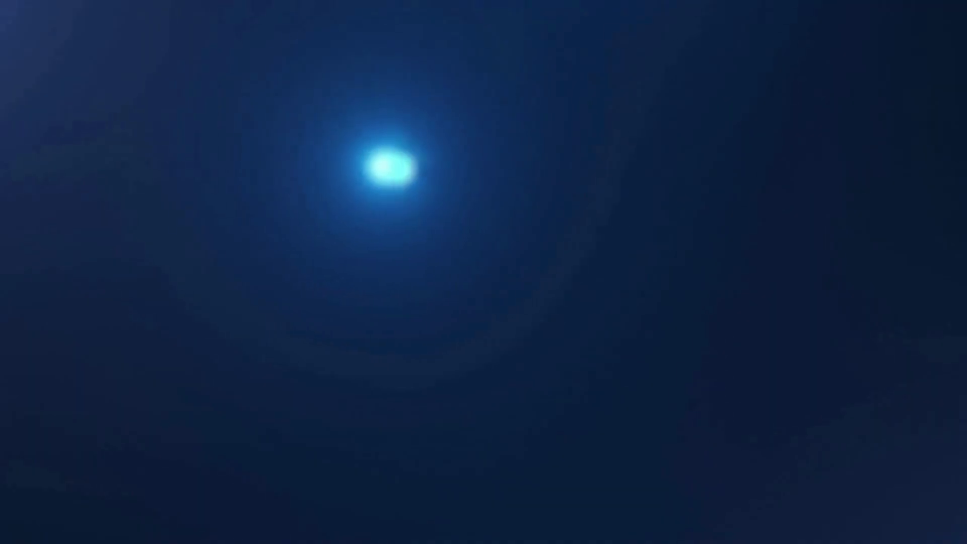